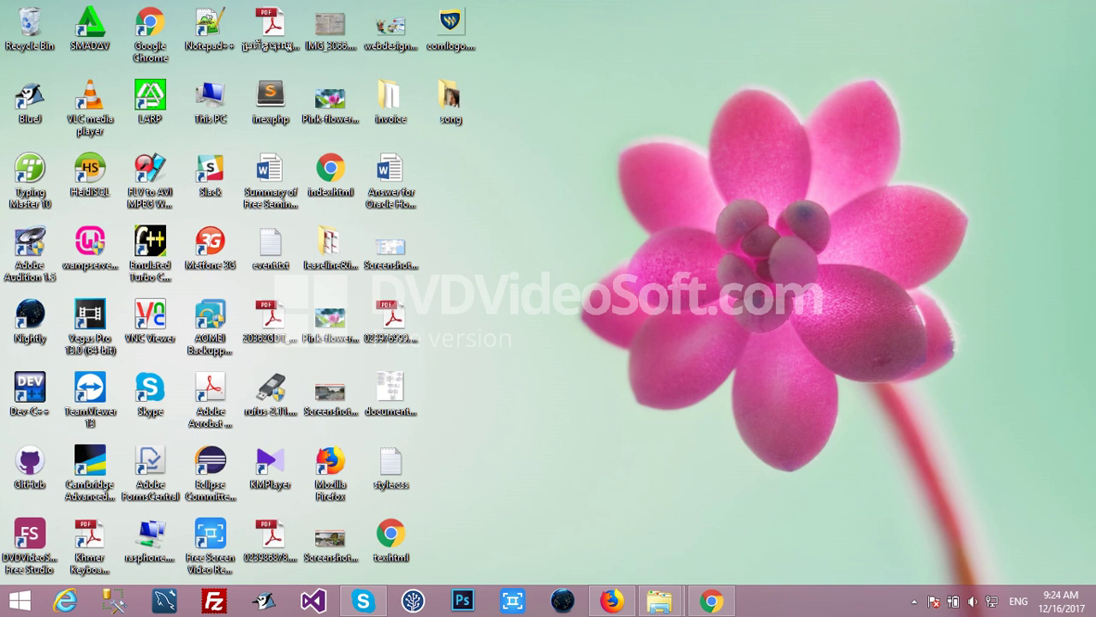
Step: Open the WordPress.org download page from the Google results in Firefox and save the WordPress 4.9.1 zip file
{"action": "left_click", "coordinate": [610, 600]}
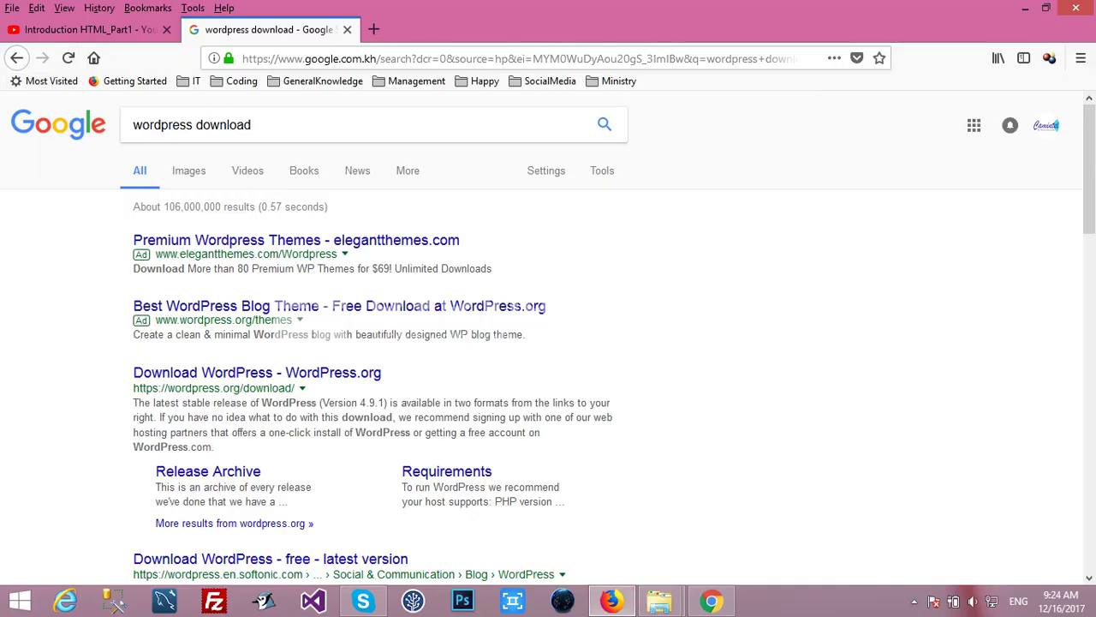
{"action": "right_click", "coordinate": [268, 374]}
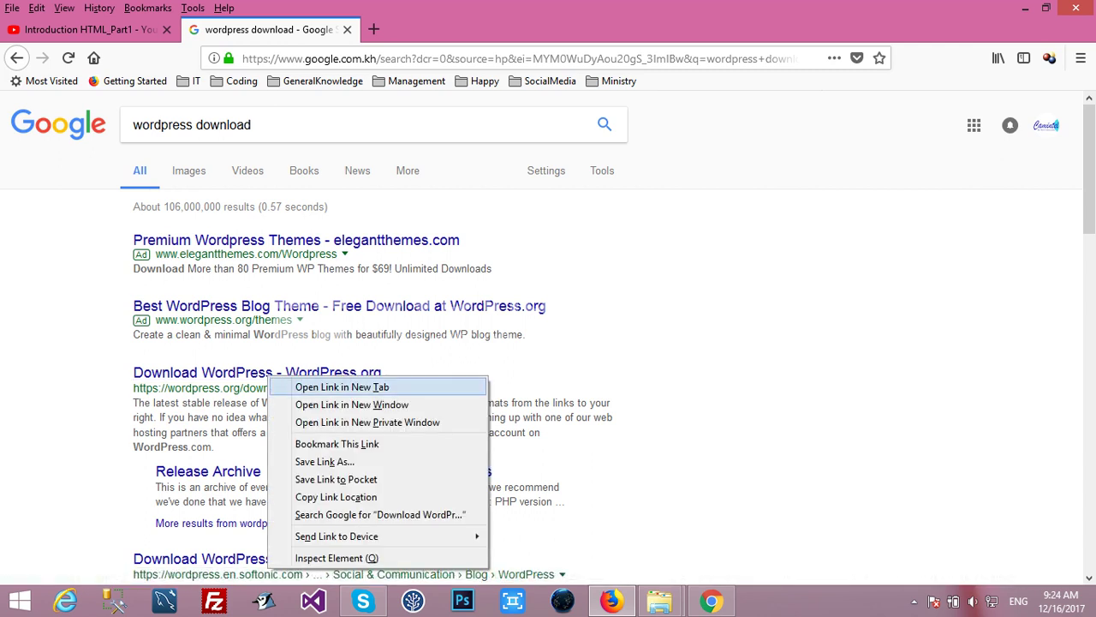
{"action": "left_click", "coordinate": [342, 388]}
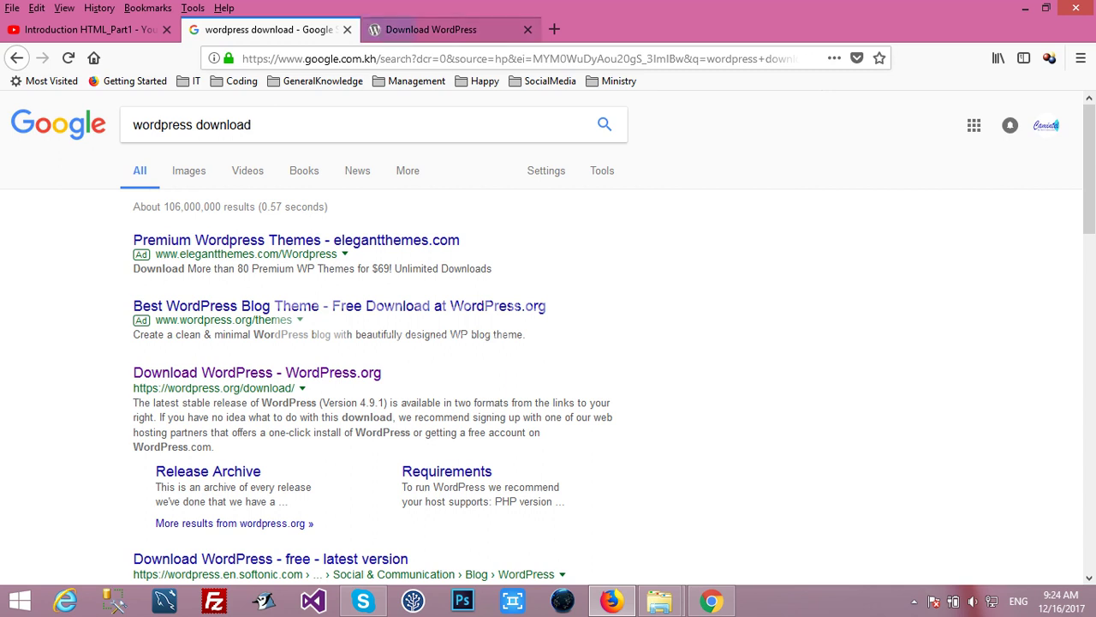
{"action": "key", "text": "ctrl+Tab"}
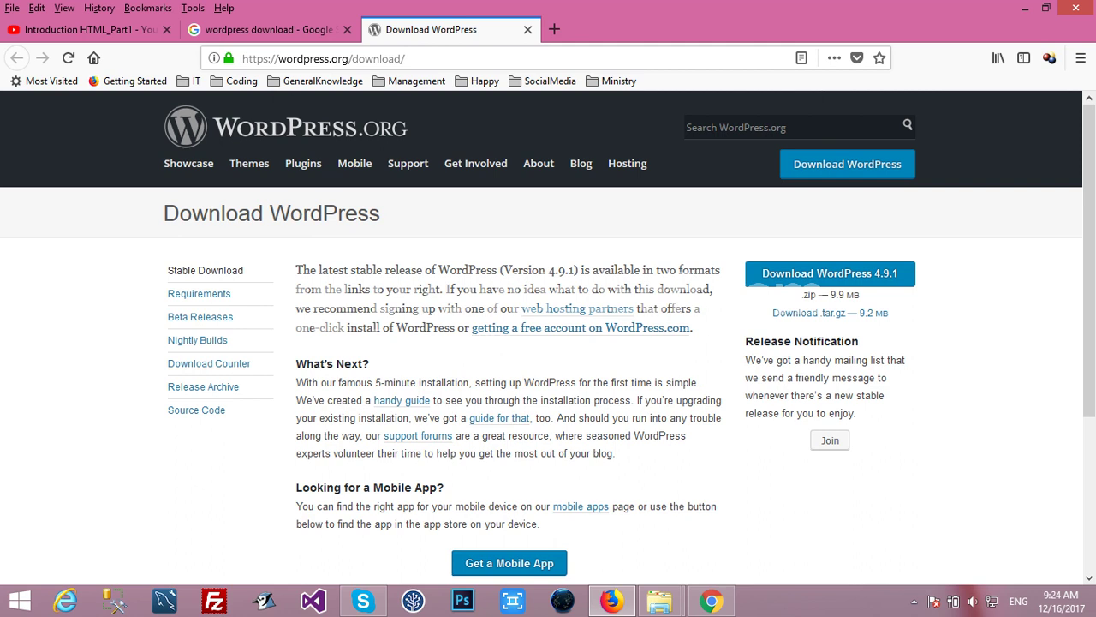
{"action": "left_click", "coordinate": [830, 274]}
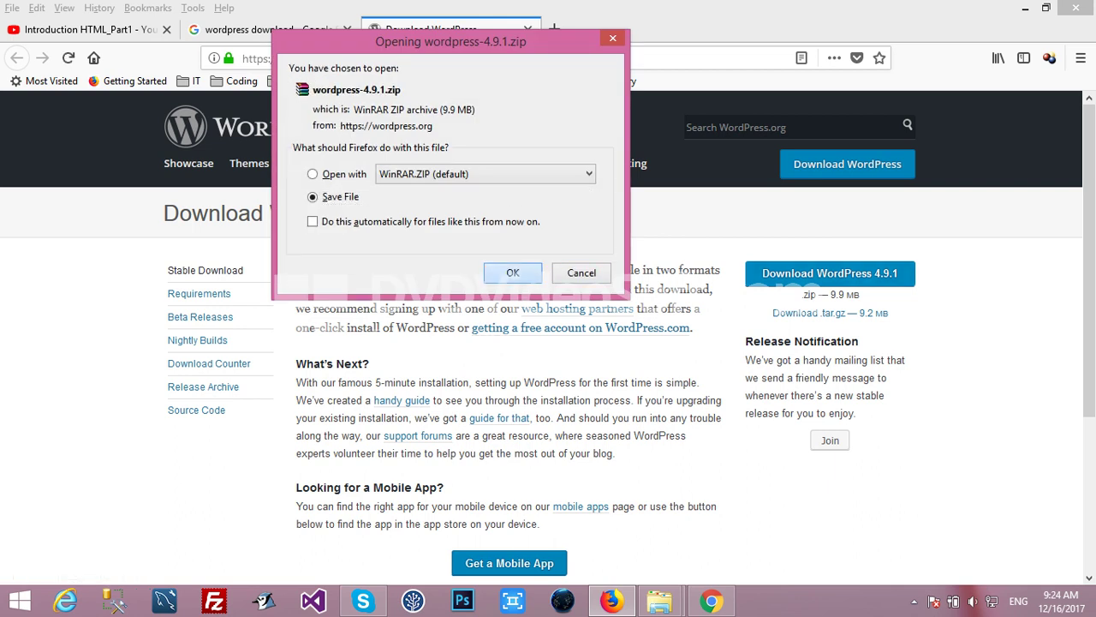
{"action": "key", "text": "Return"}
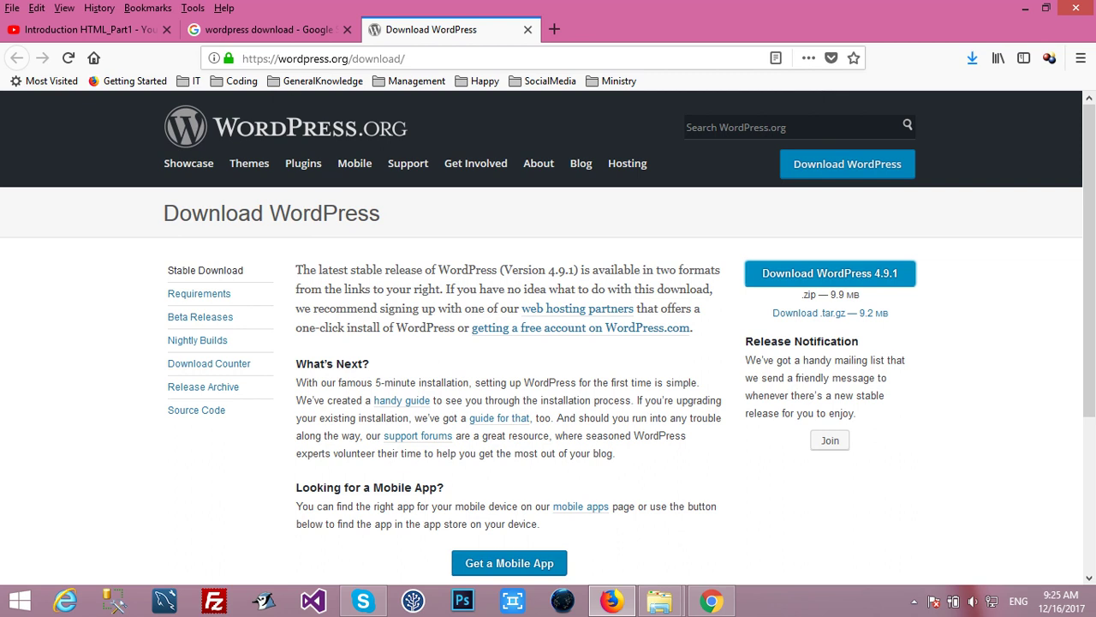
Step: Extract wordpress-4.9.1.zip in the Downloads folder in File Explorer, keeping the default wordpress-4.9.1 destination
{"action": "mouse_move", "coordinate": [659, 602]}
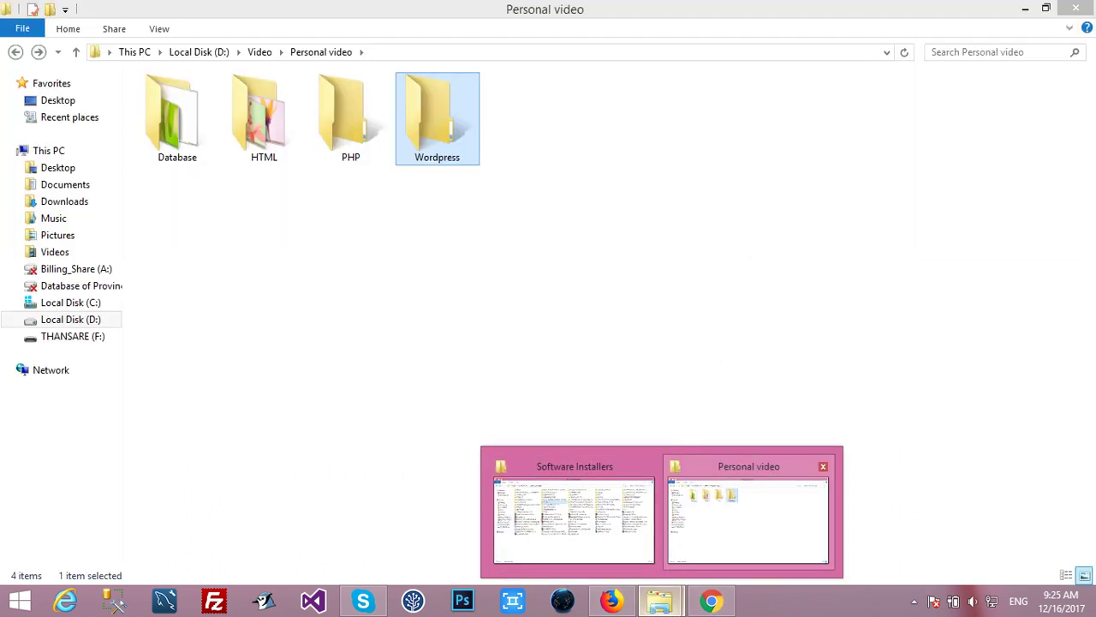
{"action": "left_click", "coordinate": [748, 514]}
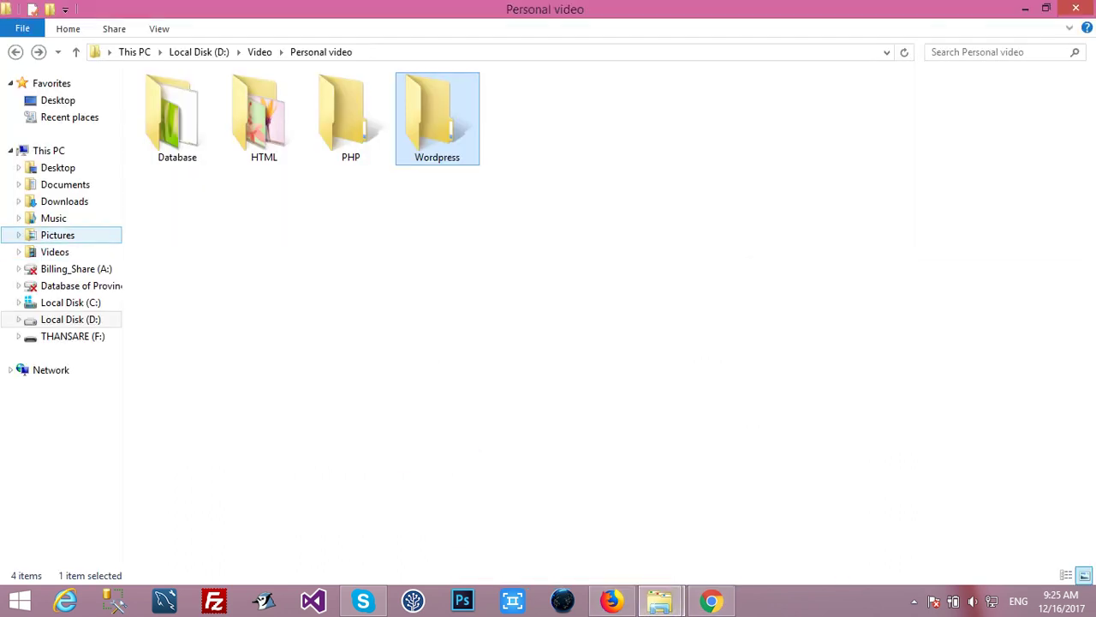
{"action": "left_click", "coordinate": [64, 202]}
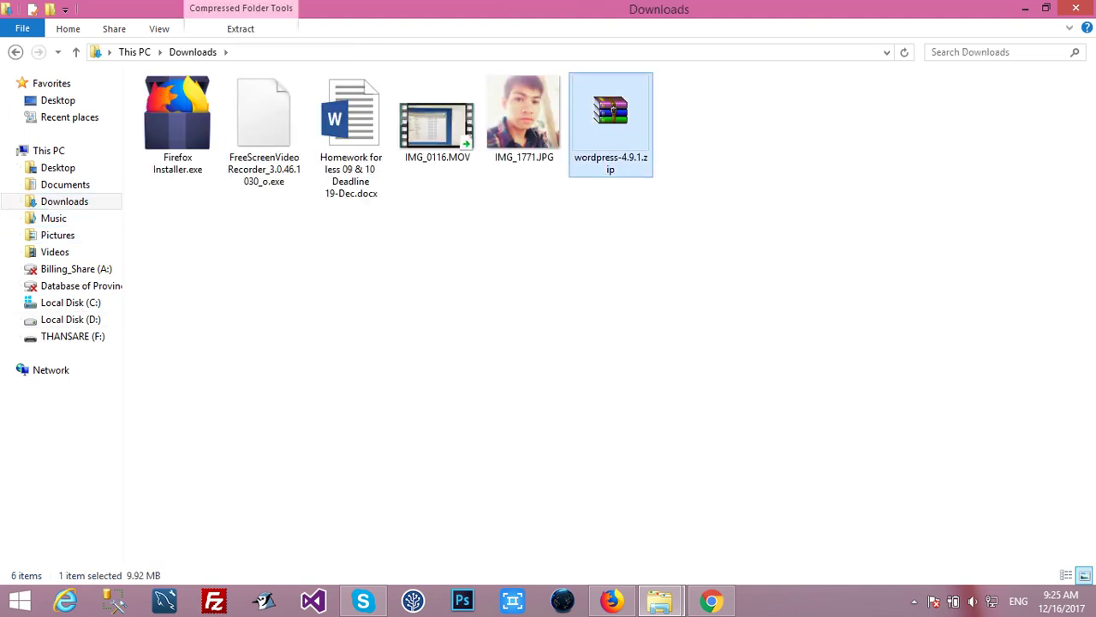
{"action": "right_click", "coordinate": [606, 114]}
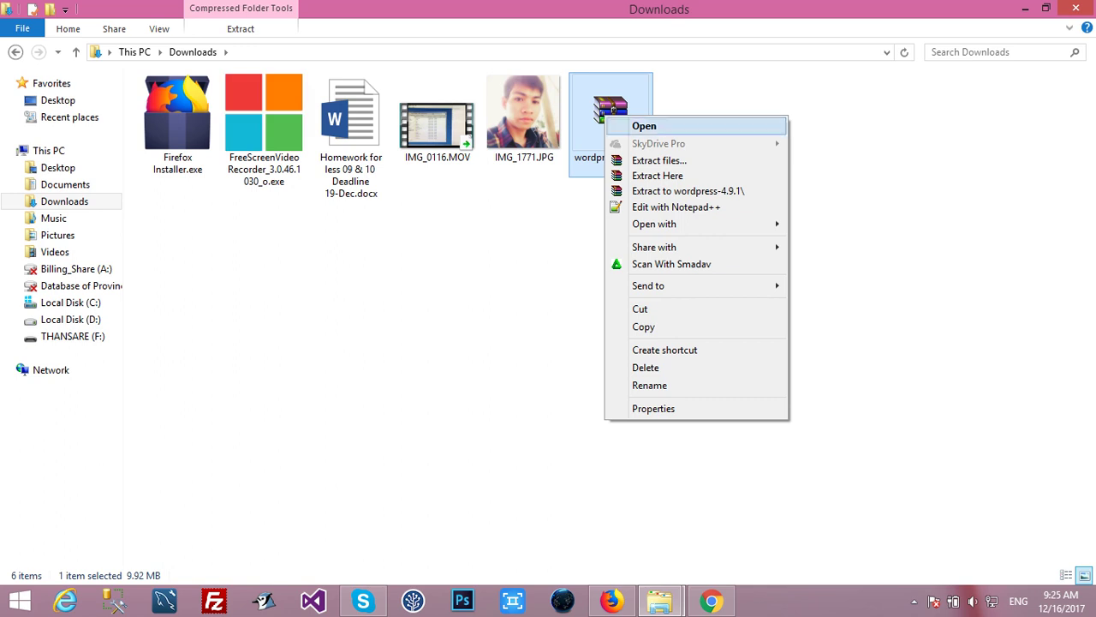
{"action": "left_click", "coordinate": [659, 160]}
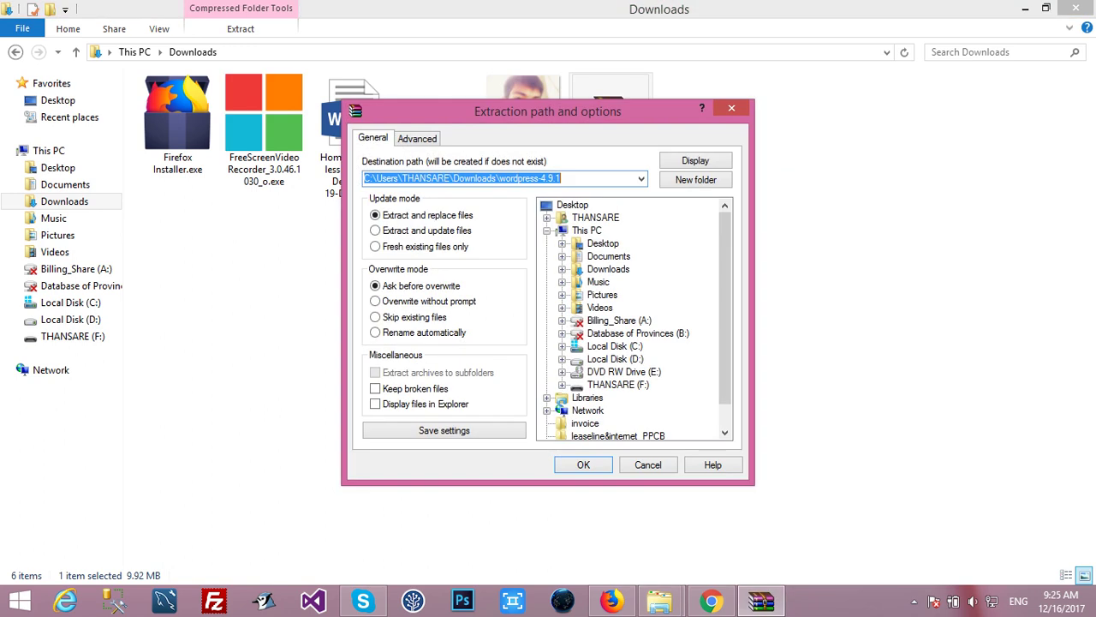
{"action": "left_click", "coordinate": [583, 464]}
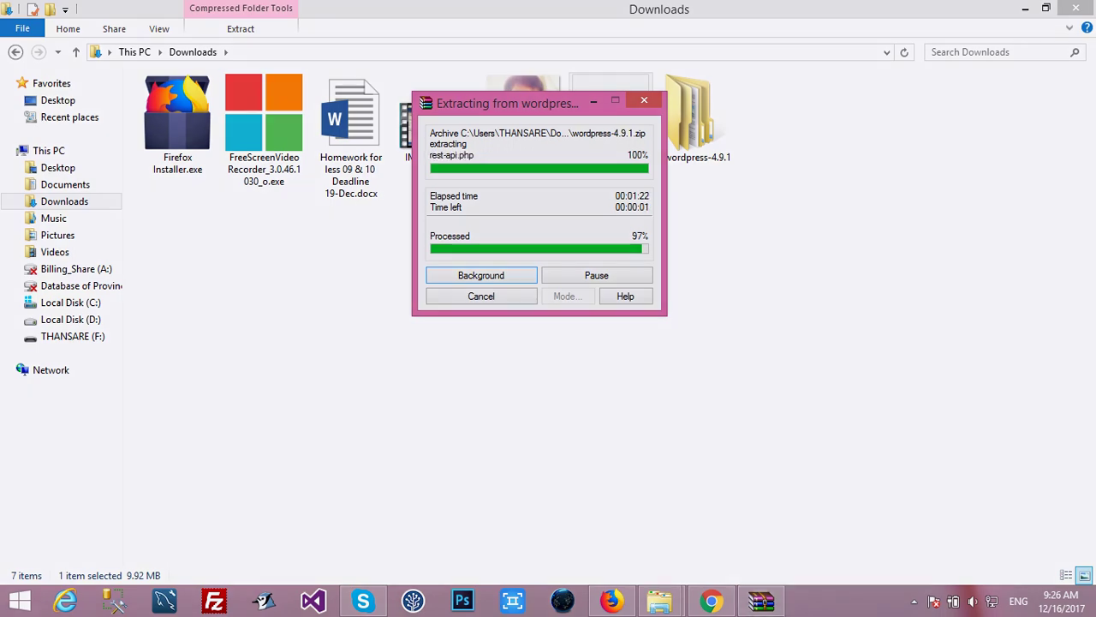
Step: Launch the XAMPP Control Panel and bring its window to the front
{"action": "key", "text": "super"}
{"action": "type", "text": "xx"}
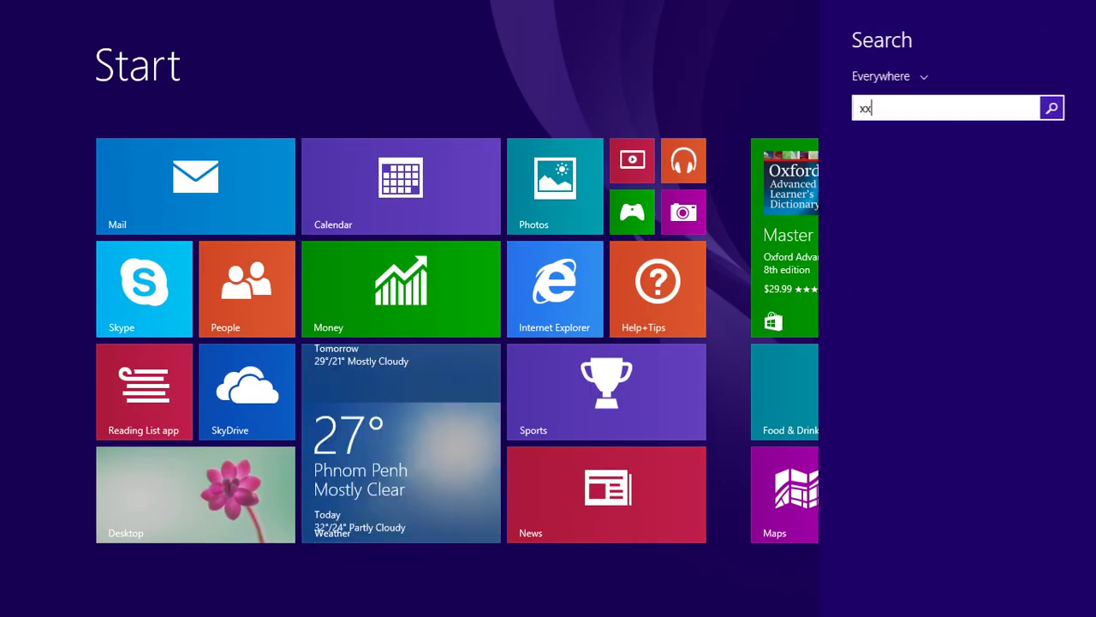
{"action": "key", "text": "BackSpace"}
{"action": "type", "text": "amPP Control Panel"}
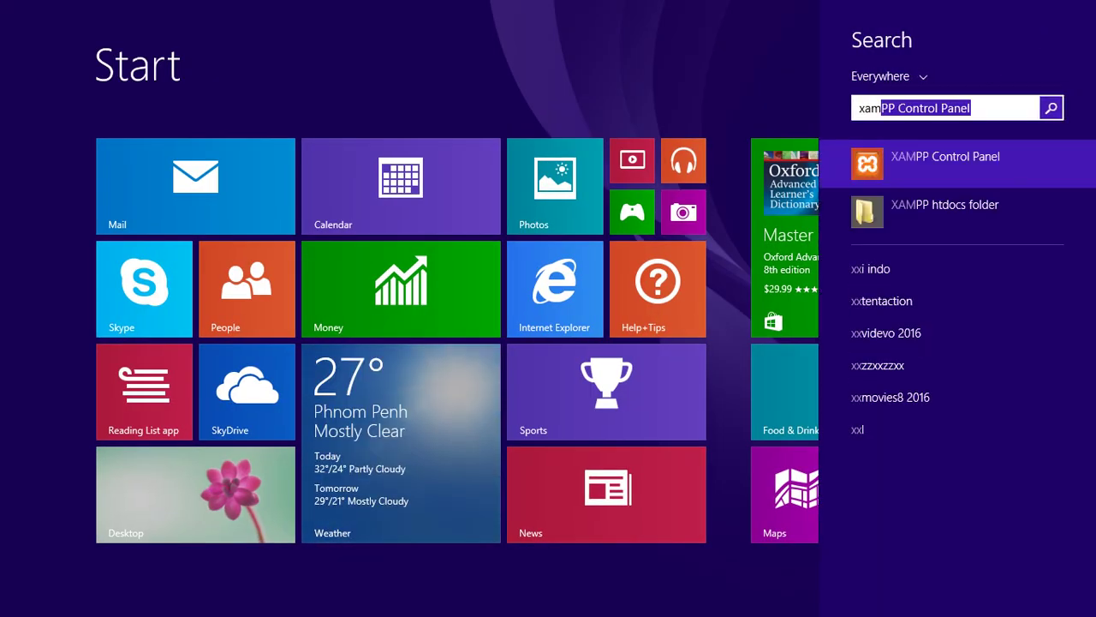
{"action": "key", "text": "Return"}
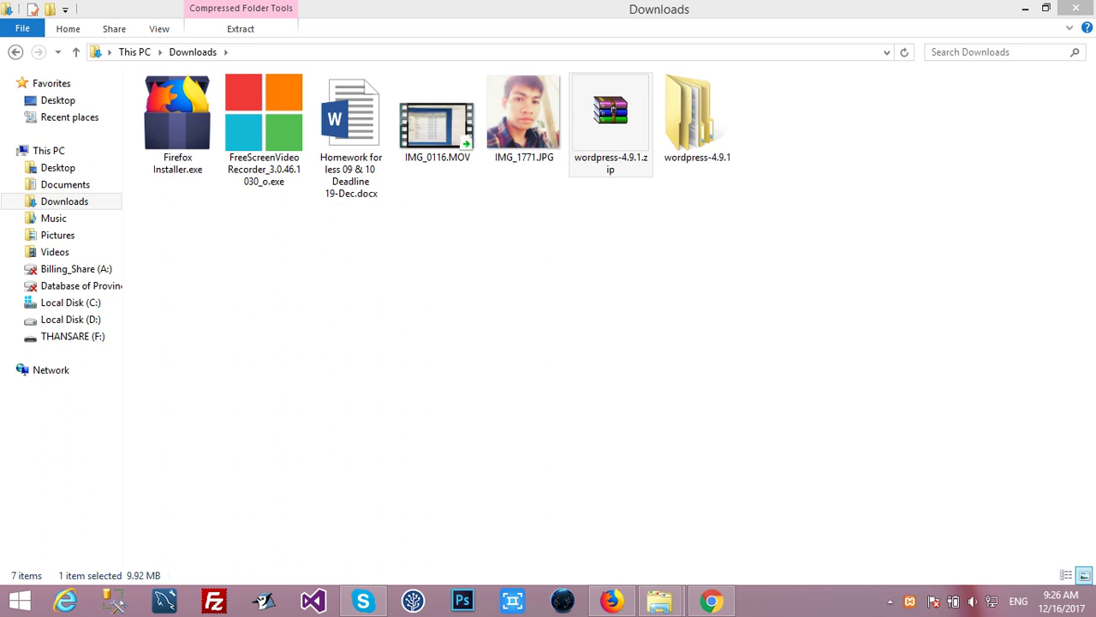
{"action": "left_click", "coordinate": [1025, 8]}
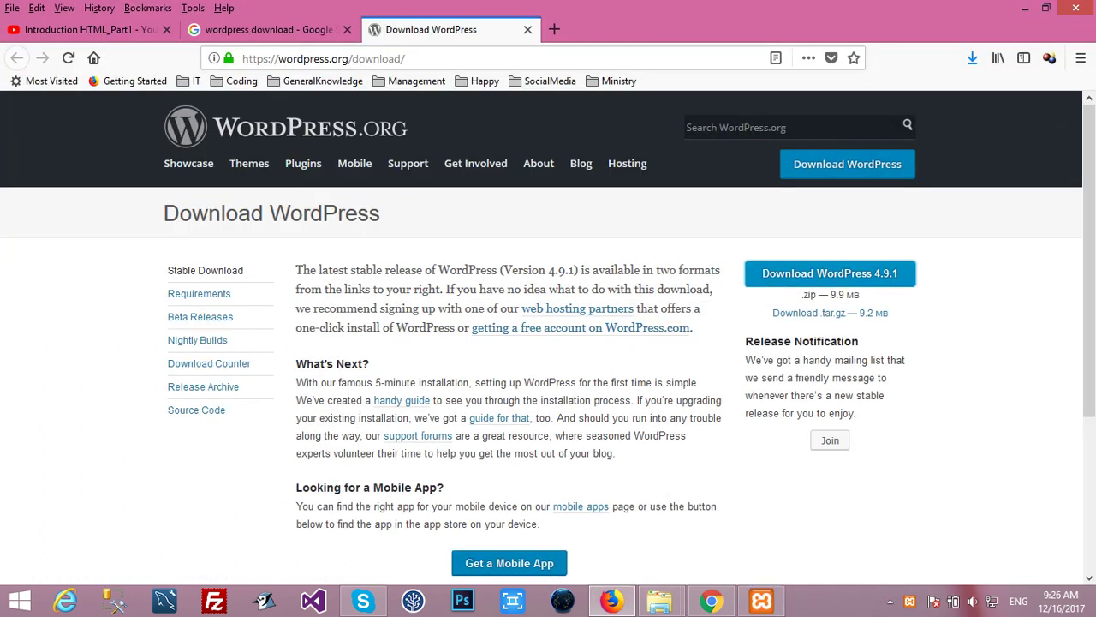
{"action": "left_click", "coordinate": [762, 599]}
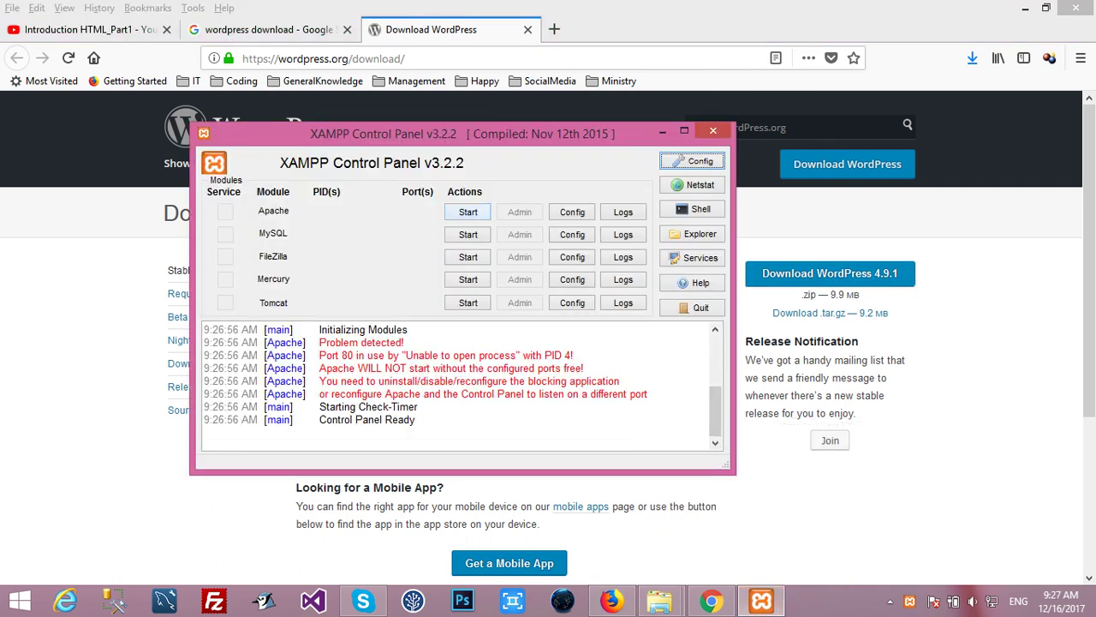
Step: Start the Apache and MySQL modules in XAMPP and minimize the control panel
{"action": "left_click", "coordinate": [468, 212]}
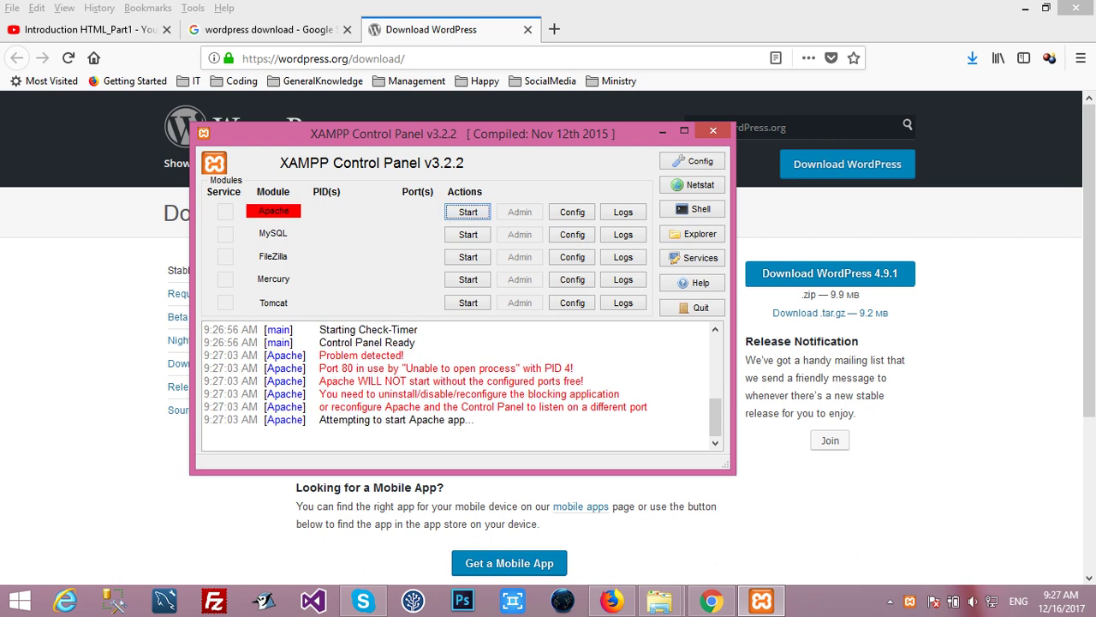
{"action": "left_click", "coordinate": [467, 234]}
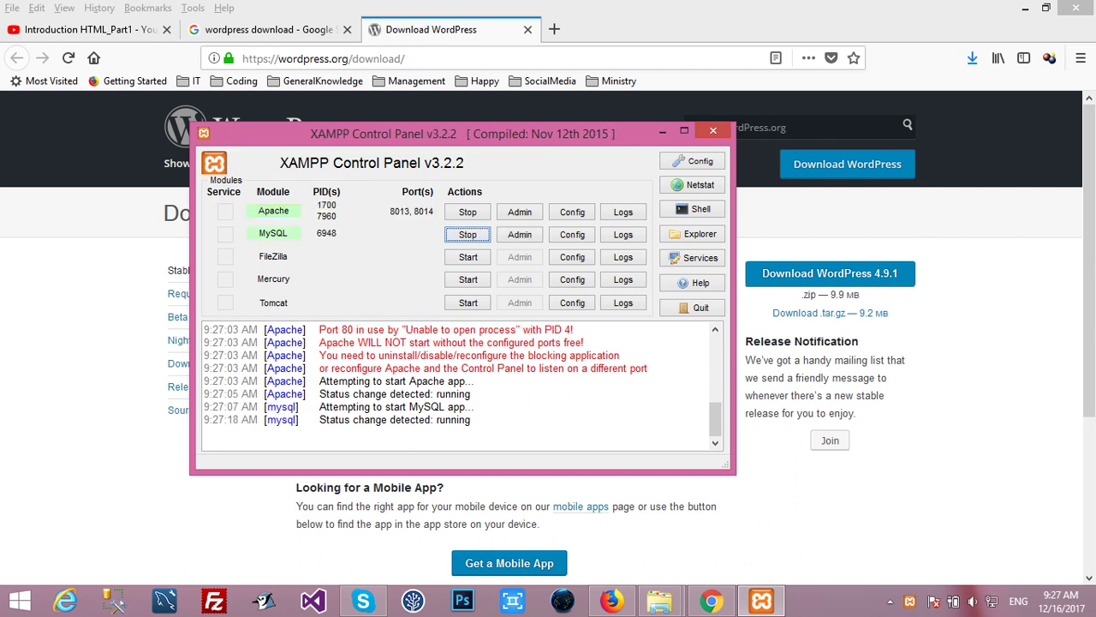
{"action": "left_click", "coordinate": [662, 131]}
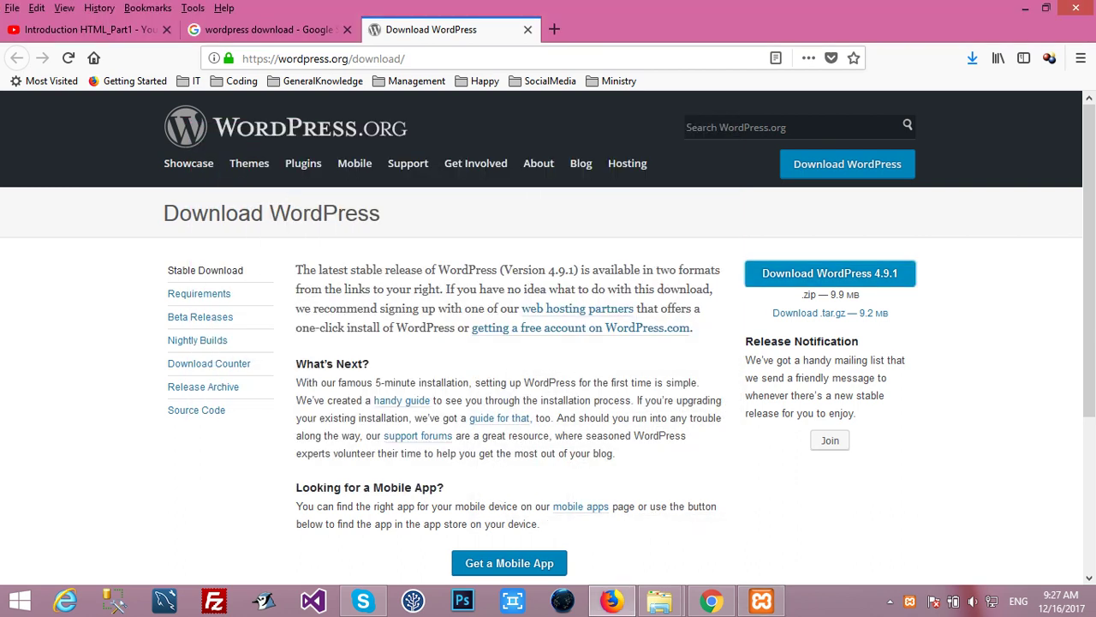
{"action": "left_click", "coordinate": [1025, 8]}
{"action": "mouse_move", "coordinate": [660, 600]}
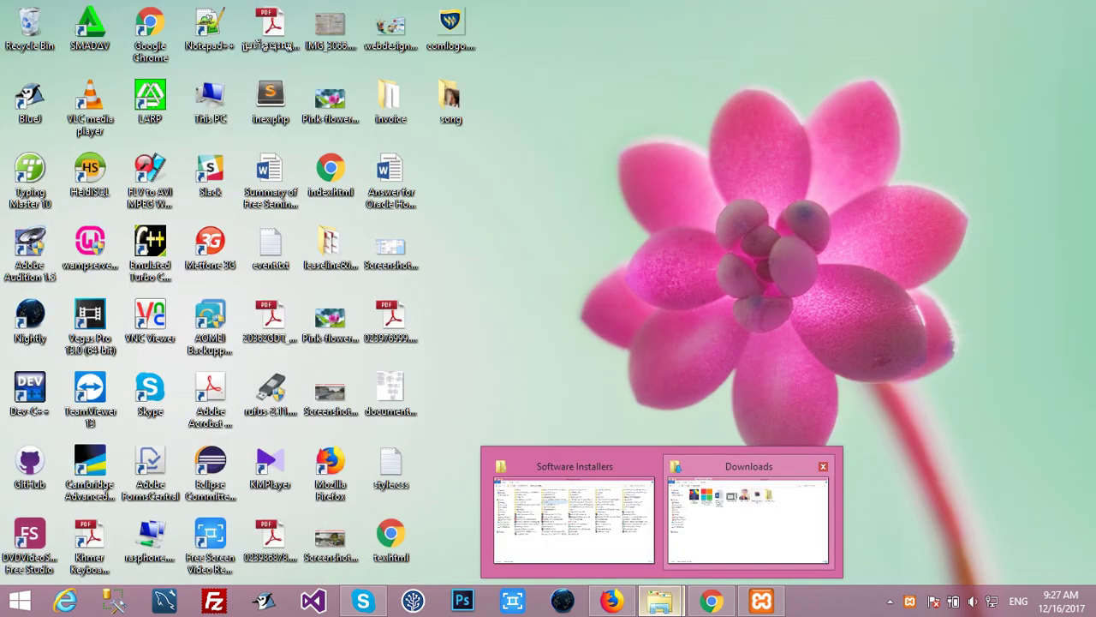
{"action": "left_click", "coordinate": [747, 514]}
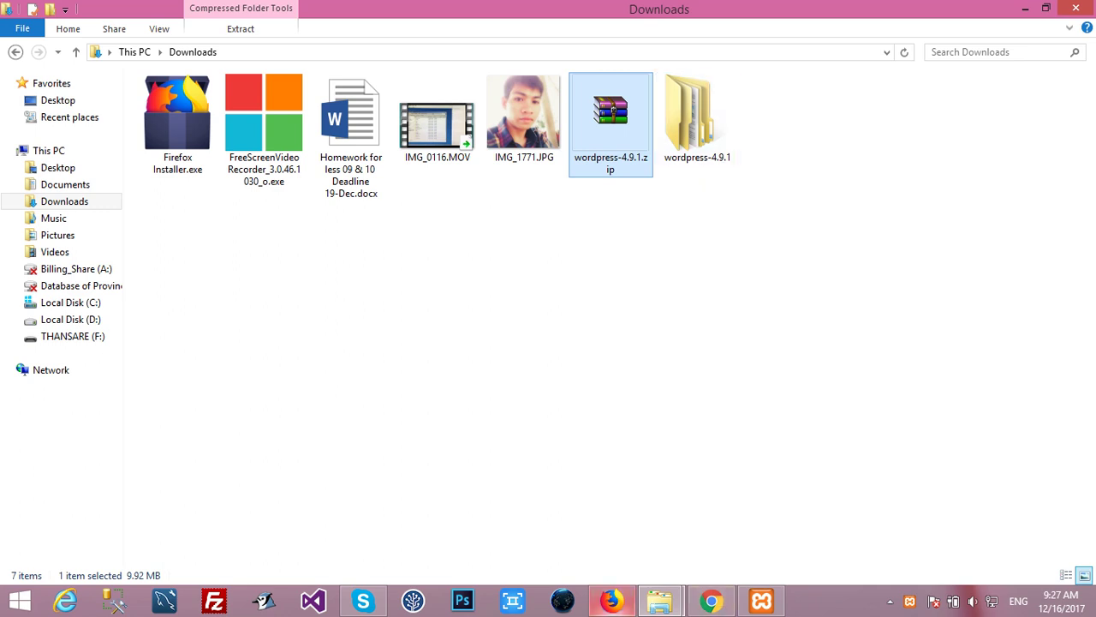
Step: Switch to Firefox and load localhost:8014 in place of the Google search results
{"action": "left_click", "coordinate": [610, 599]}
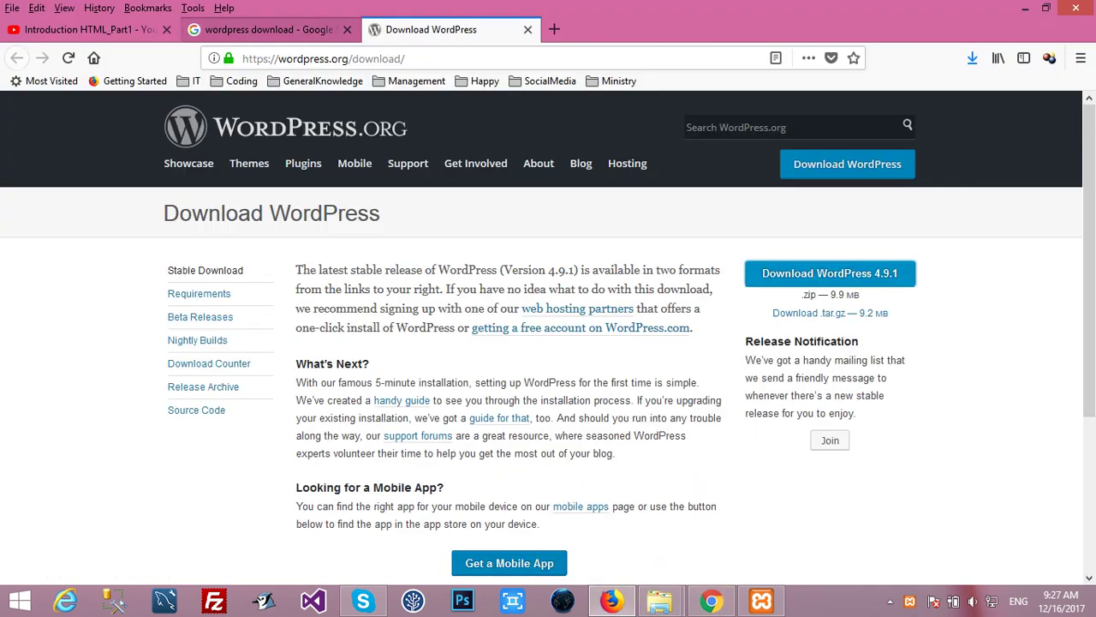
{"action": "left_click", "coordinate": [268, 29]}
{"action": "key", "text": "ctrl+l"}
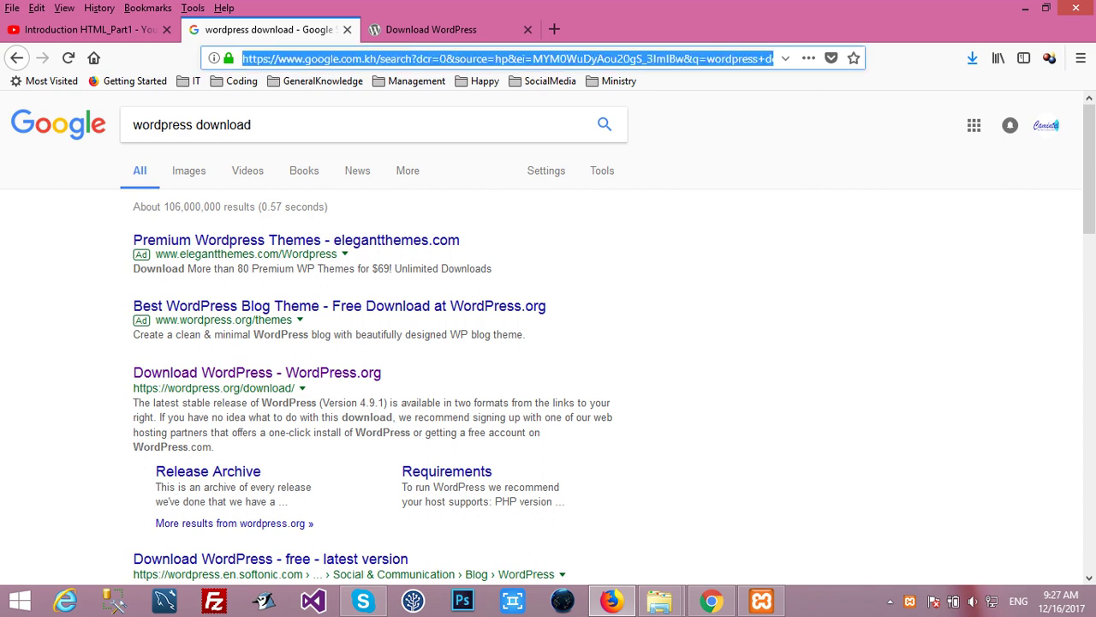
{"action": "type", "text": "localh"}
{"action": "key", "text": "BackSpace"}
{"action": "key", "text": "BackSpace"}
{"action": "key", "text": "BackSpace"}
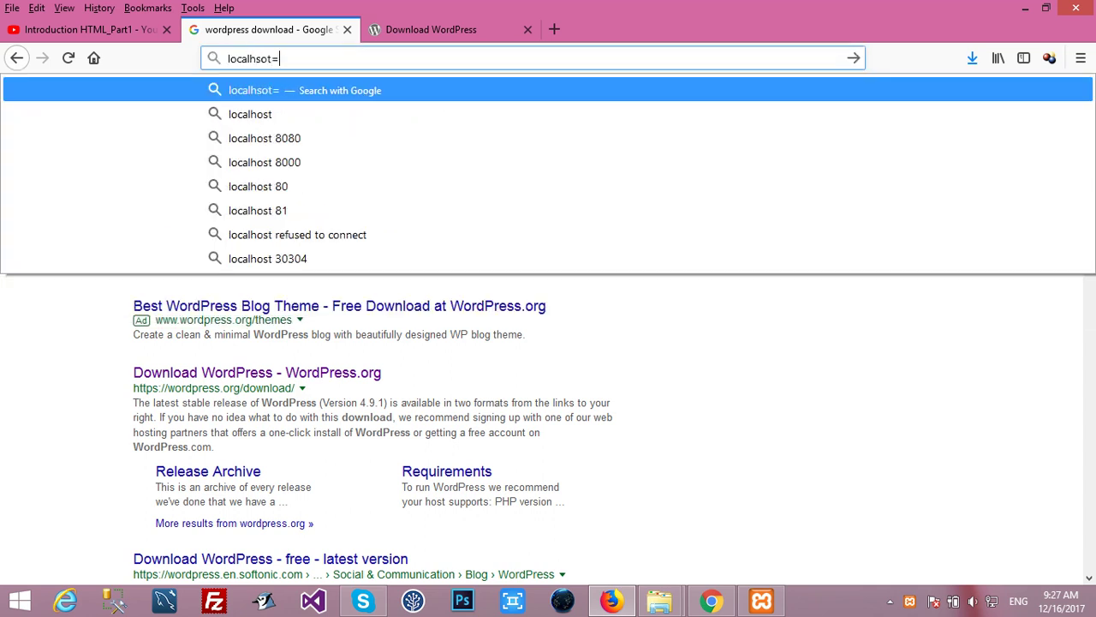
{"action": "type", "text": "os"}
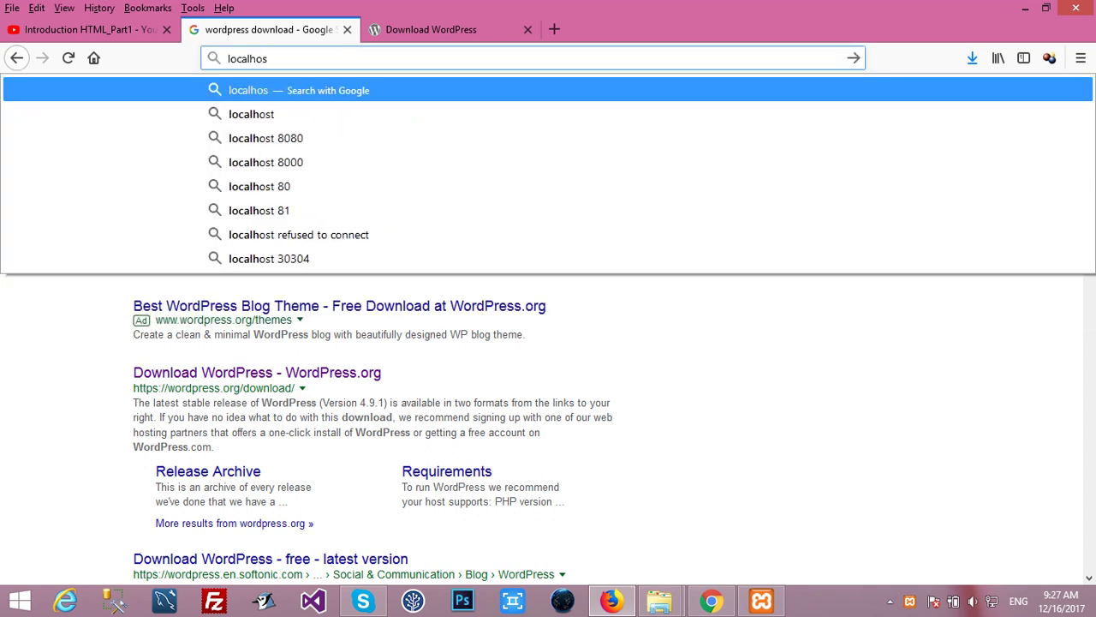
{"action": "type", "text": "t:80"}
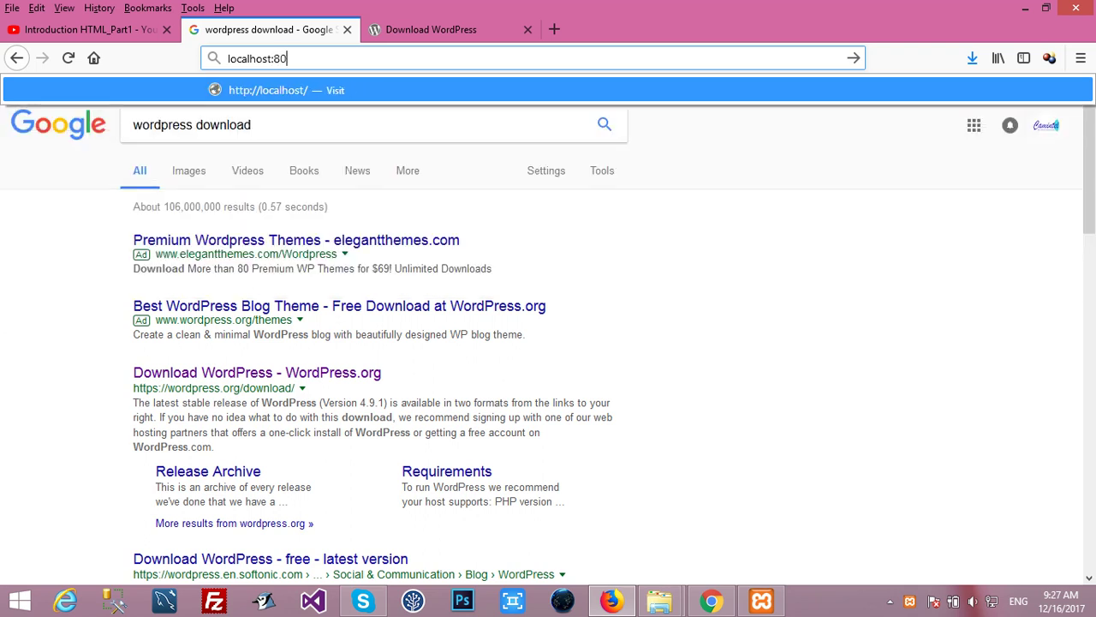
{"action": "type", "text": "14"}
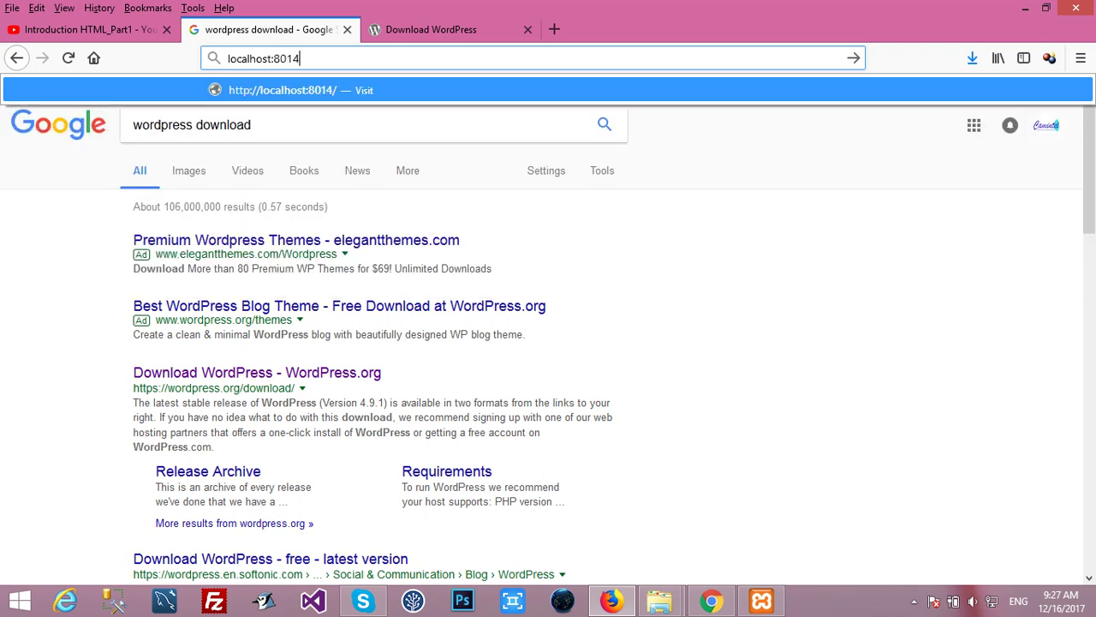
{"action": "key", "text": "Return"}
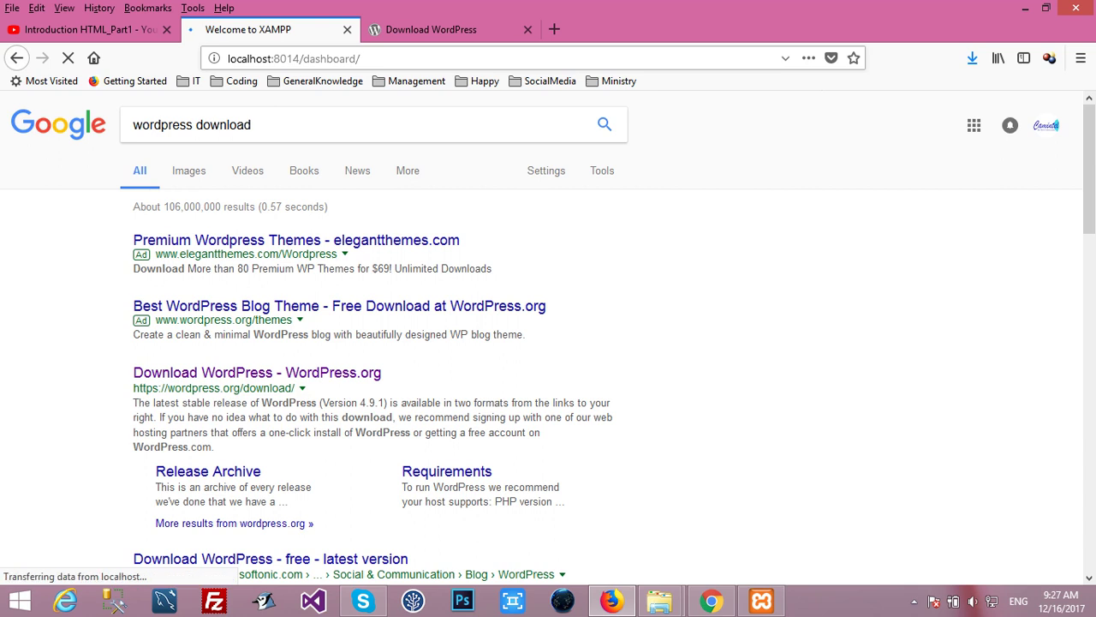
Step: Switch to File Explorer, inspect the contents of the extracted wordpress-4.9.1 folder, and copy its wordpress subfolder
{"action": "key", "text": "alt+Tab"}
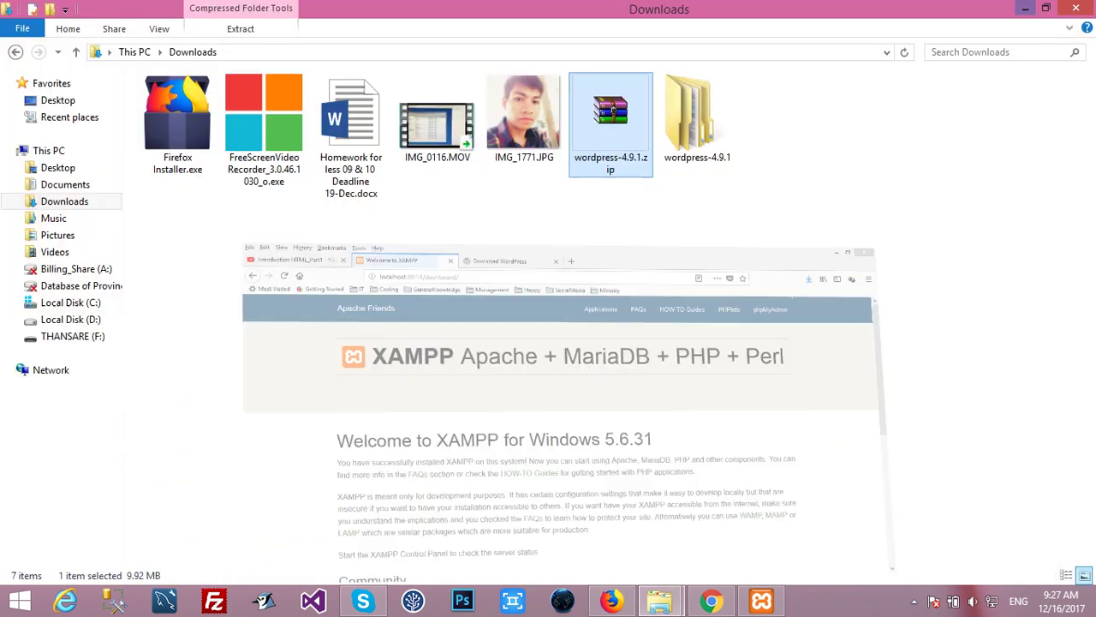
{"action": "double_click", "coordinate": [692, 116]}
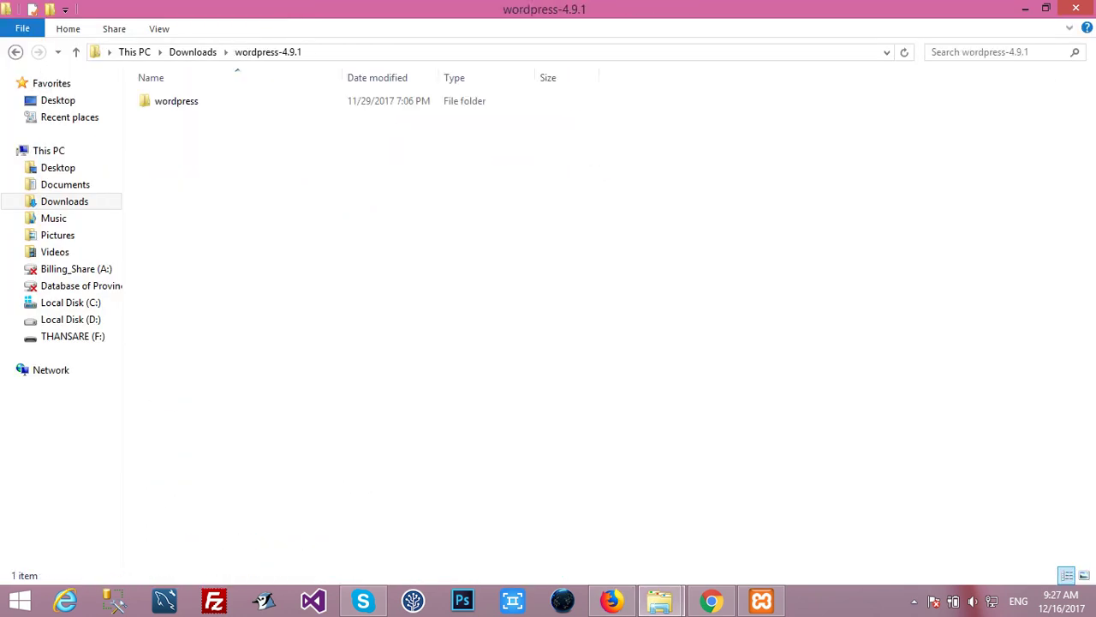
{"action": "key", "text": "Down"}
{"action": "key", "text": "Return"}
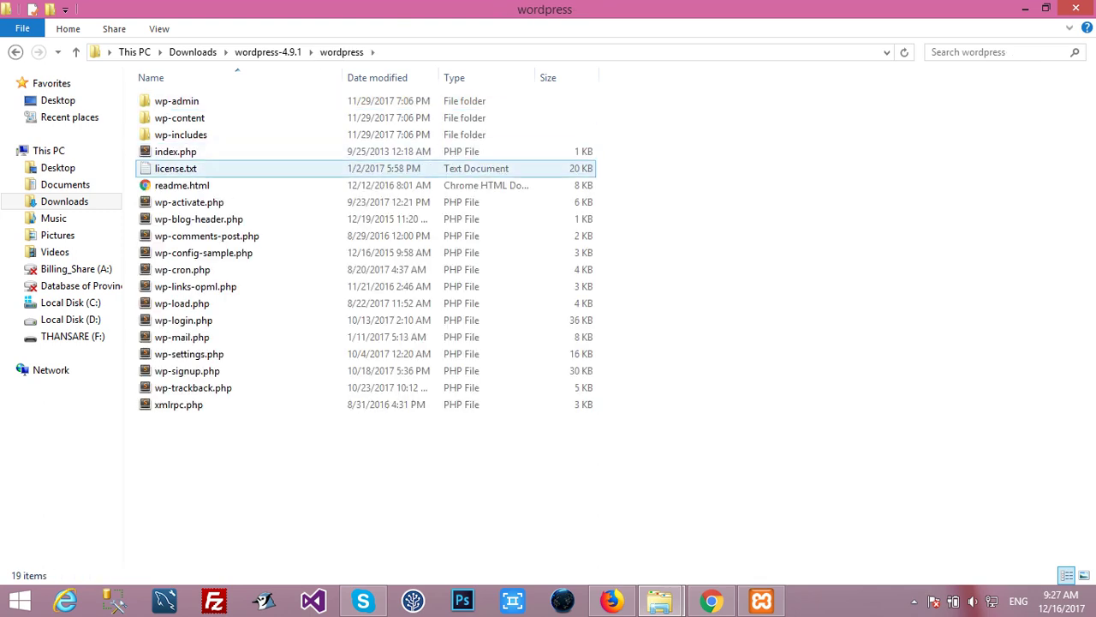
{"action": "key", "text": "BackSpace"}
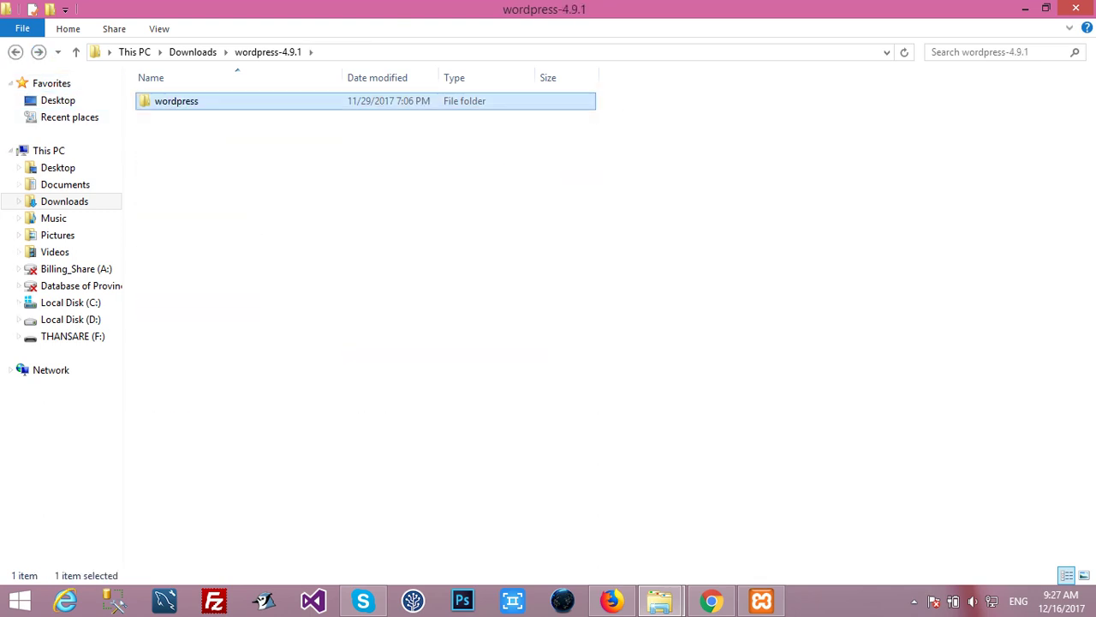
{"action": "key", "text": "shift+F10"}
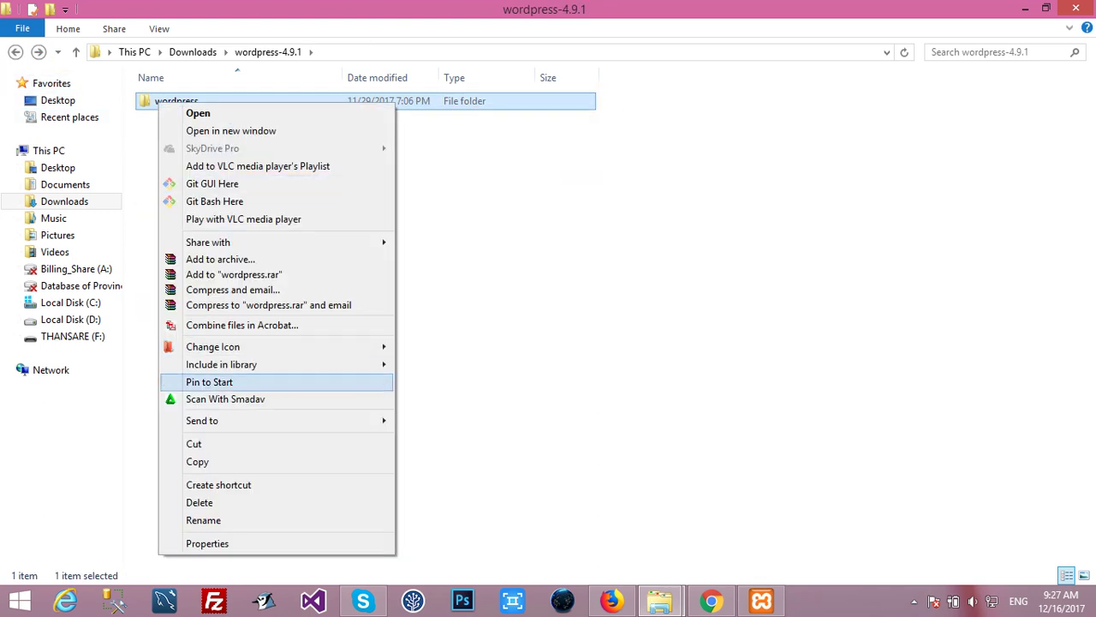
{"action": "key", "text": "c"}
Step: Paste the copied wordpress folder into C:\xampp\htdocs
{"action": "left_click", "coordinate": [73, 335]}
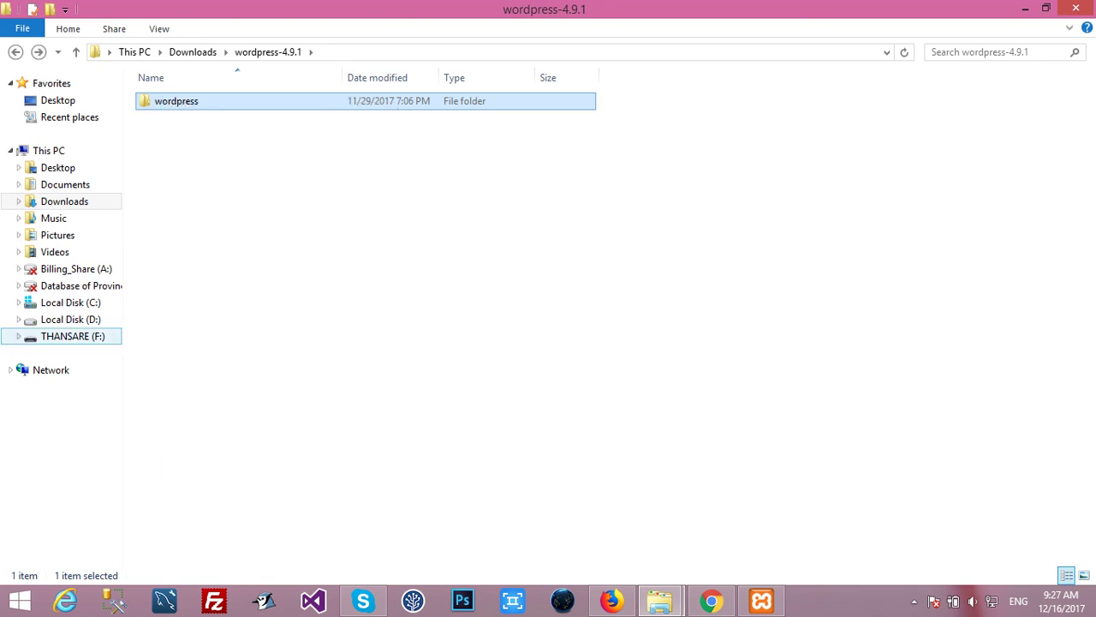
{"action": "left_click", "coordinate": [70, 302]}
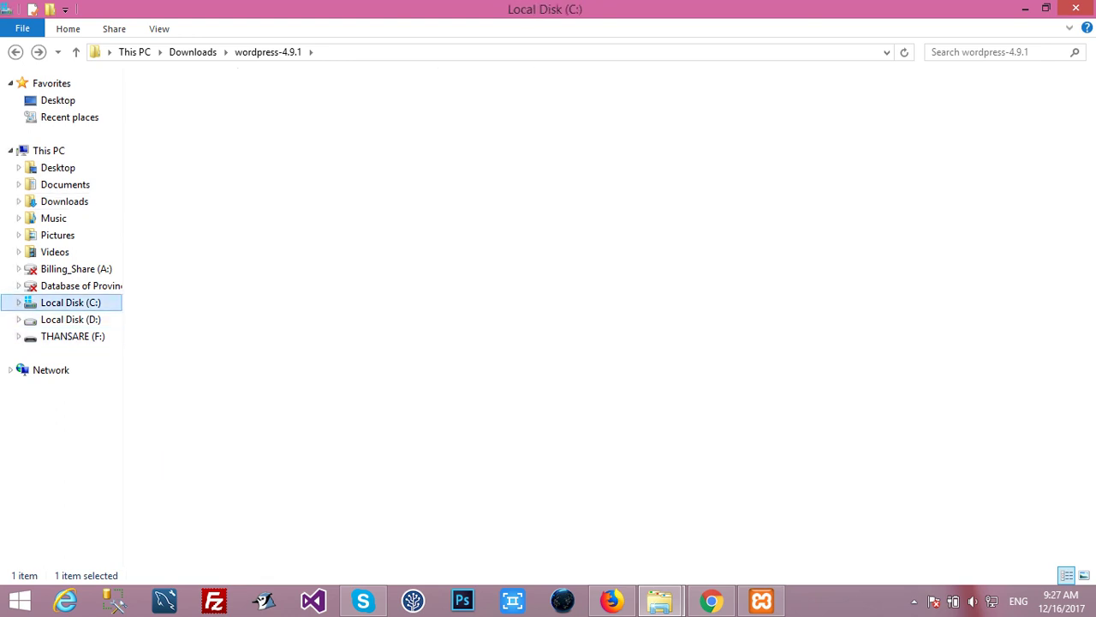
{"action": "double_click", "coordinate": [169, 455]}
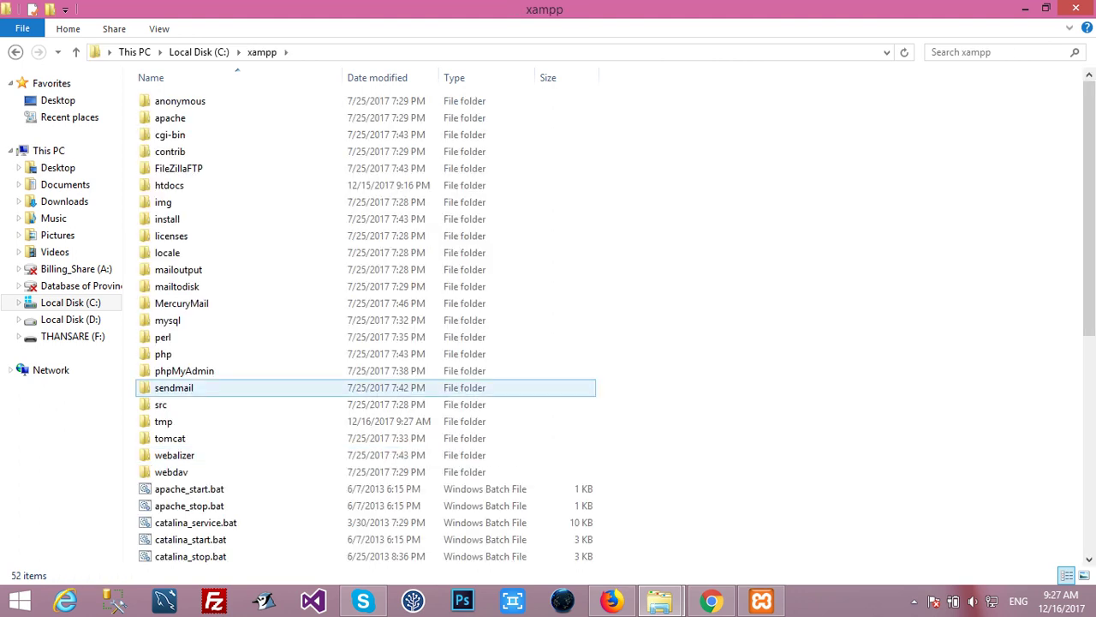
{"action": "double_click", "coordinate": [169, 185]}
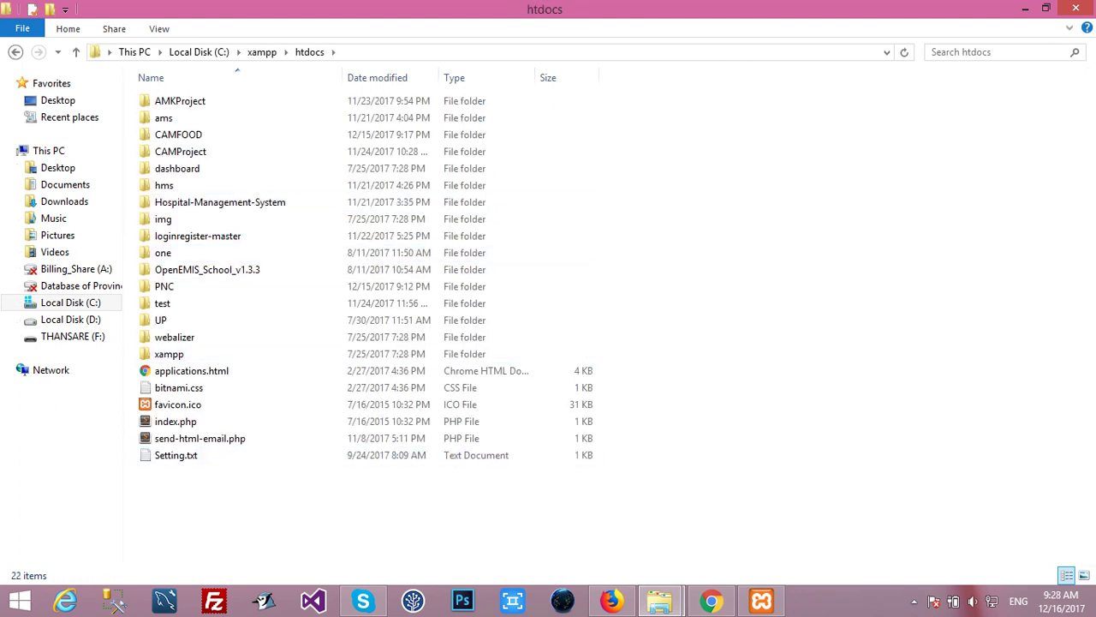
{"action": "right_click", "coordinate": [237, 236]}
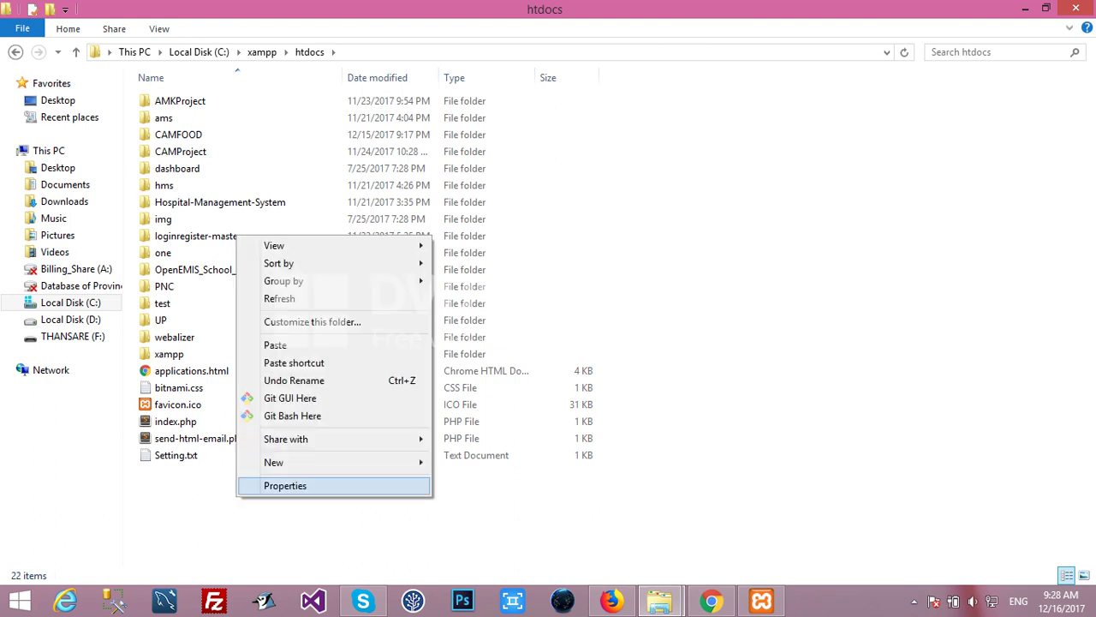
{"action": "left_click", "coordinate": [275, 344]}
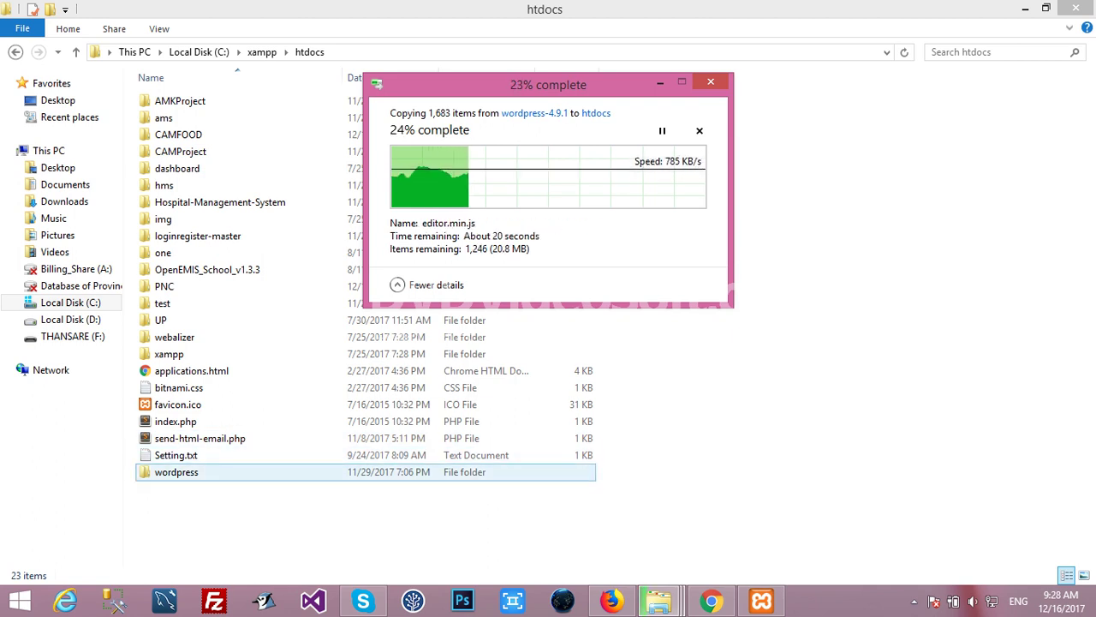
Step: Restore the maximized Firefox window to a smaller size, minimize it, and open the wordpress folder in htdocs
{"action": "double_click", "coordinate": [175, 472]}
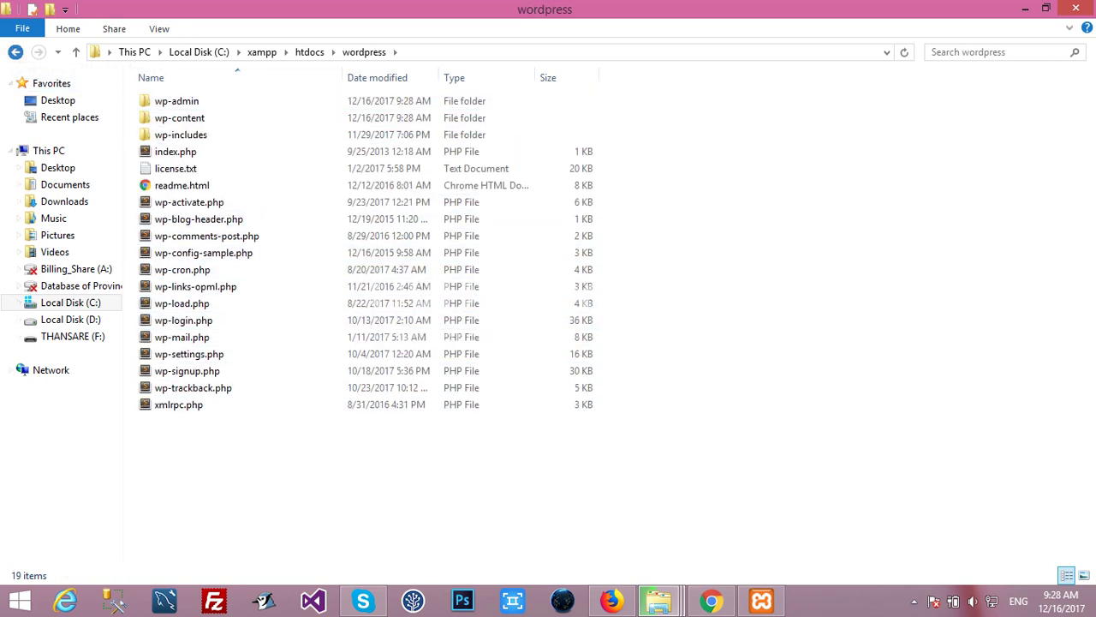
{"action": "left_click", "coordinate": [14, 51]}
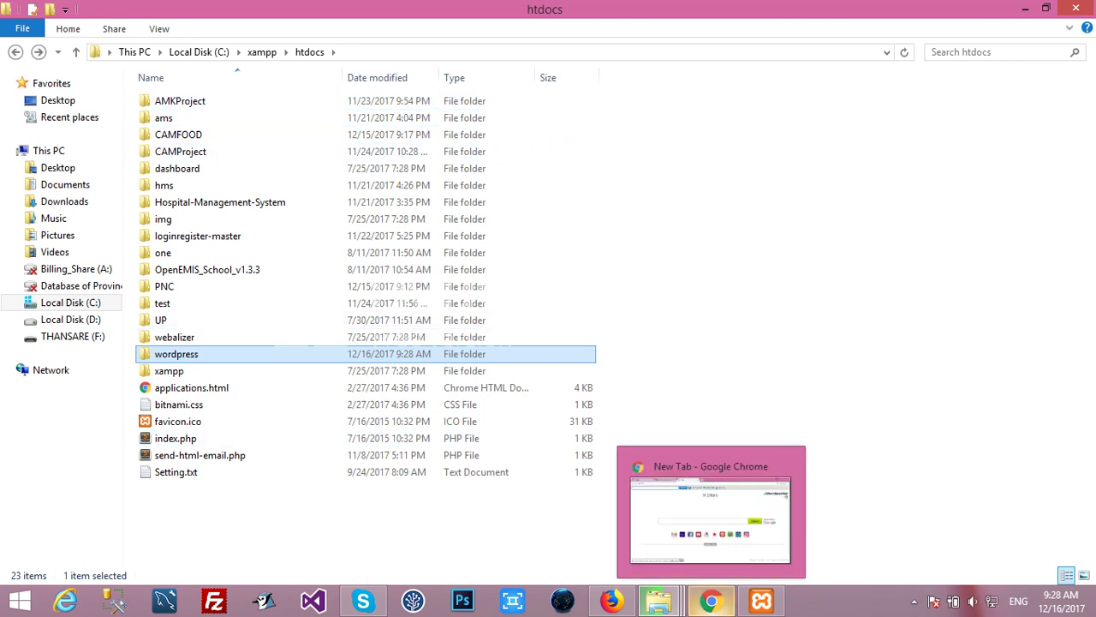
{"action": "left_click", "coordinate": [612, 599]}
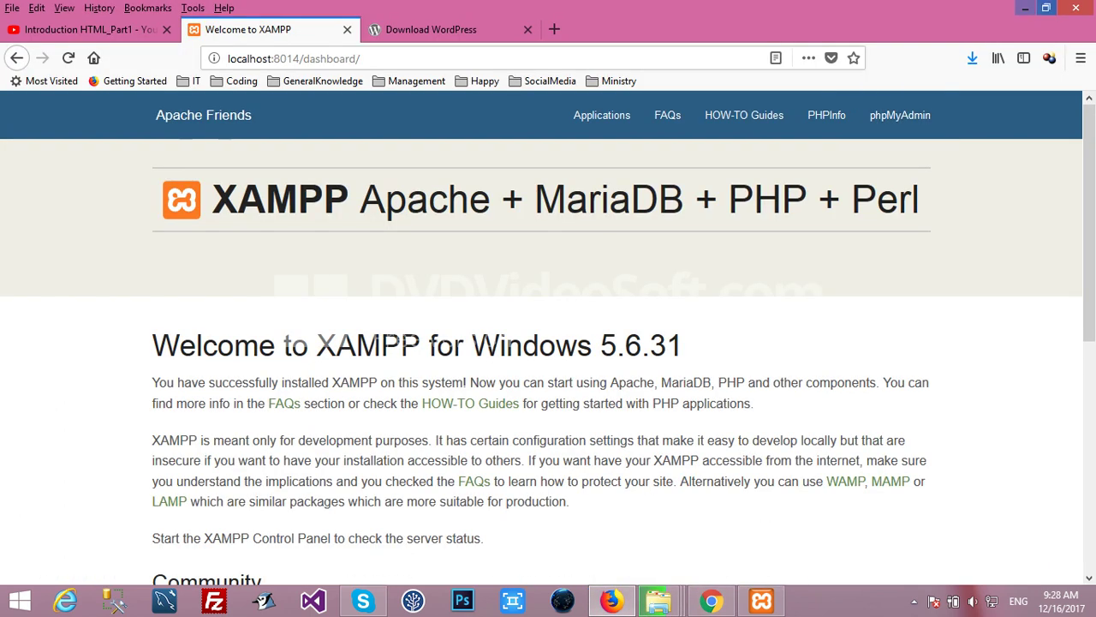
{"action": "left_click", "coordinate": [1046, 7]}
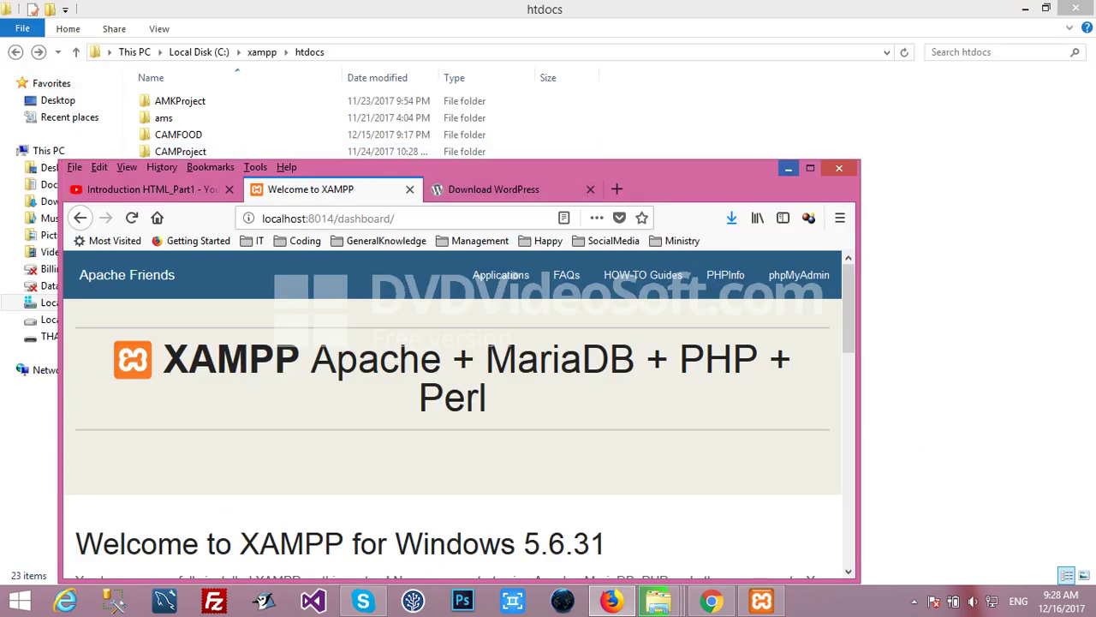
{"action": "left_click", "coordinate": [788, 168]}
{"action": "double_click", "coordinate": [176, 354]}
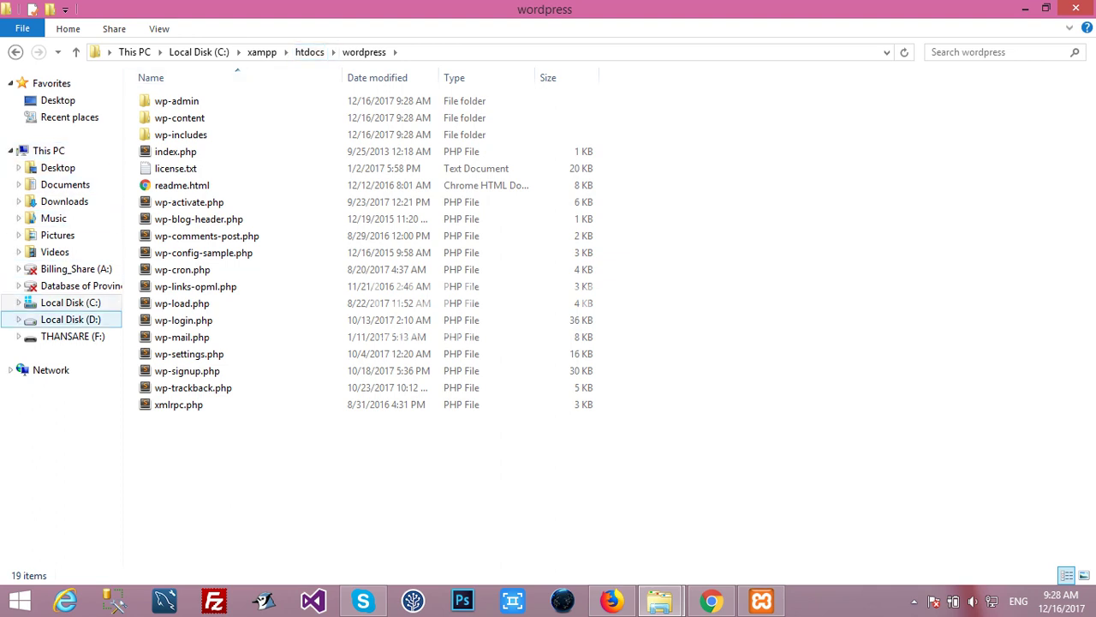
Step: Open the Wamp folder on Local Disk (C:) to view its contents
{"action": "left_click", "coordinate": [70, 302]}
{"action": "left_click", "coordinate": [197, 337]}
{"action": "key", "text": "w"}
{"action": "key", "text": "w"}
{"action": "key", "text": "w"}
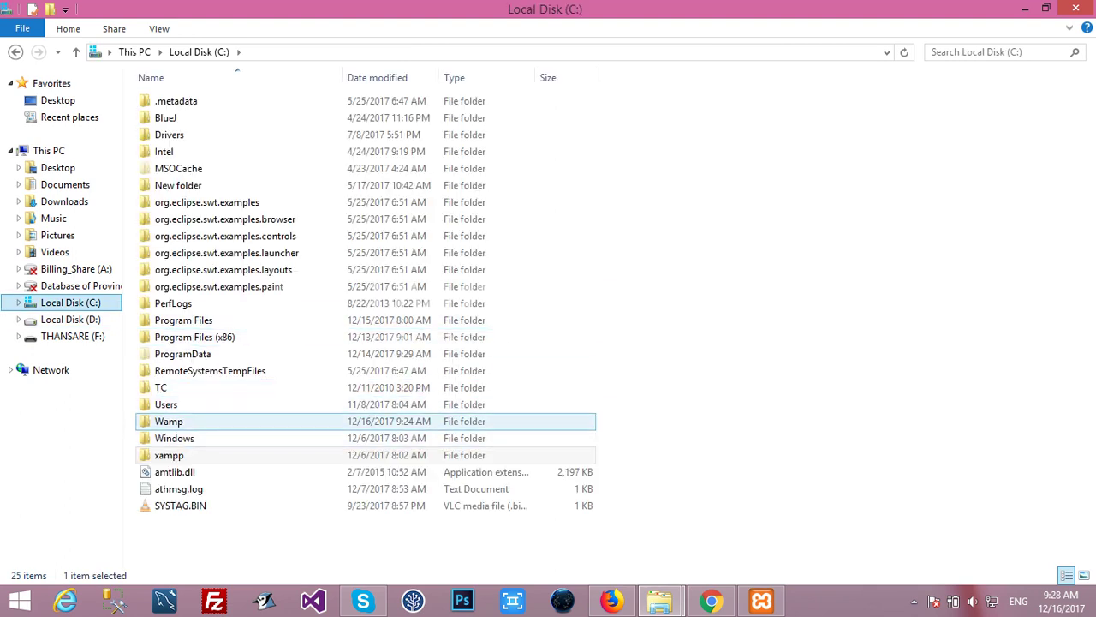
{"action": "key", "text": "Return"}
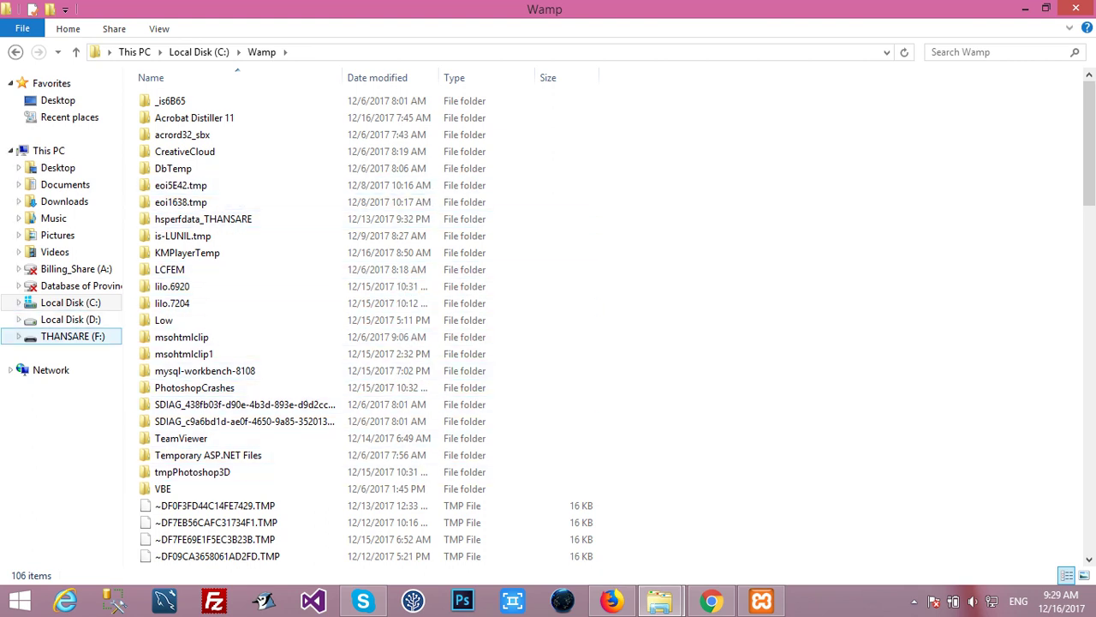
Step: Return to Local Disk (C:) and open the wordpress folder inside xampp\htdocs
{"action": "left_click", "coordinate": [70, 303]}
{"action": "key", "text": "Down"}
{"action": "key", "text": "Down"}
{"action": "key", "text": "Down"}
{"action": "key", "text": "Up"}
{"action": "key", "text": "Up"}
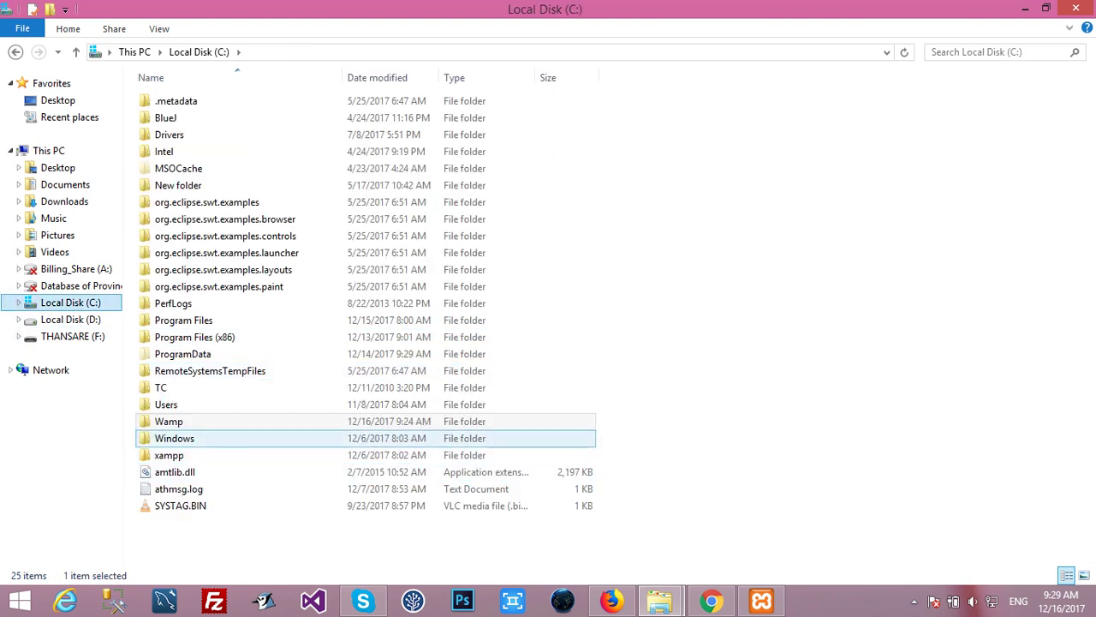
{"action": "key", "text": "Down"}
{"action": "key", "text": "Return"}
{"action": "key", "text": "w"}
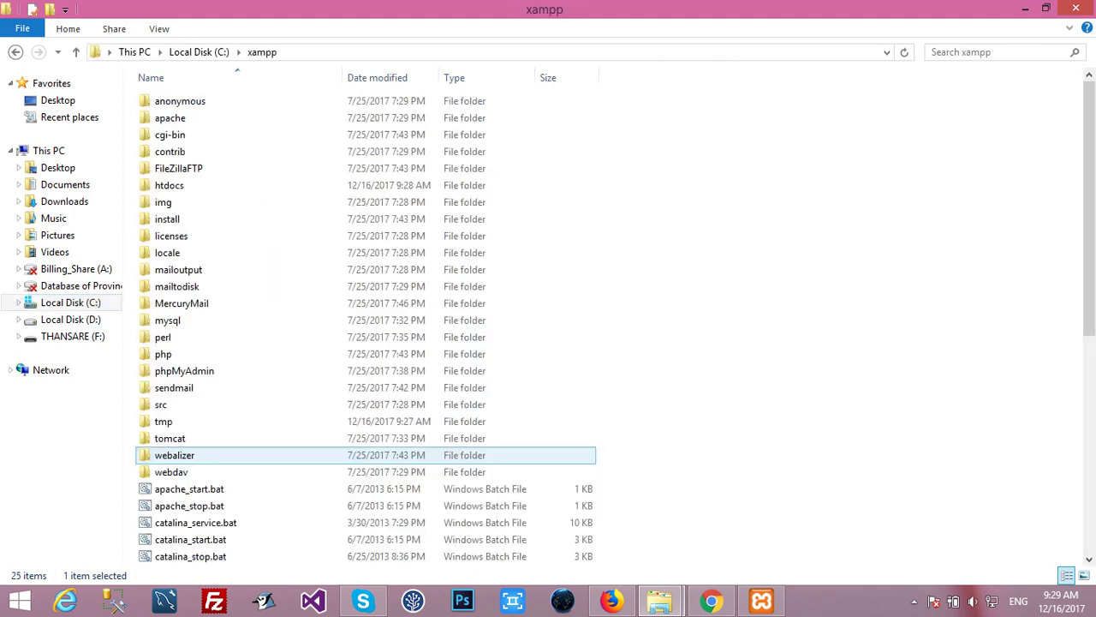
{"action": "key", "text": "i"}
{"action": "key", "text": "c"}
{"action": "key", "text": "f"}
{"action": "key", "text": "h"}
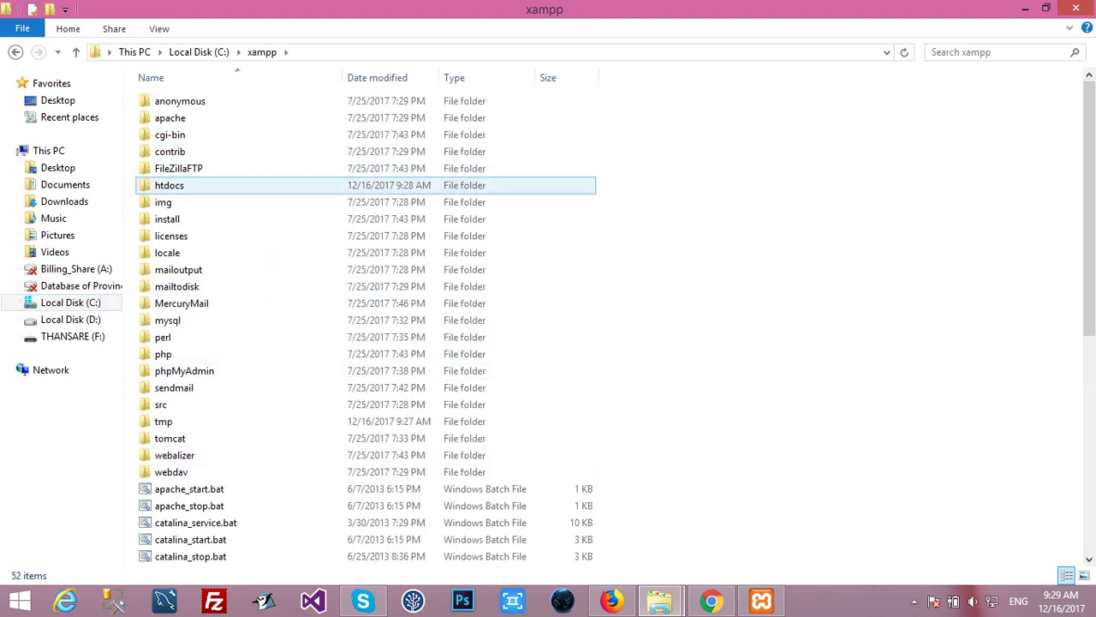
{"action": "key", "text": "Return"}
{"action": "key", "text": "h"}
{"action": "key", "text": "o"}
{"action": "key", "text": "b"}
{"action": "key", "text": "w"}
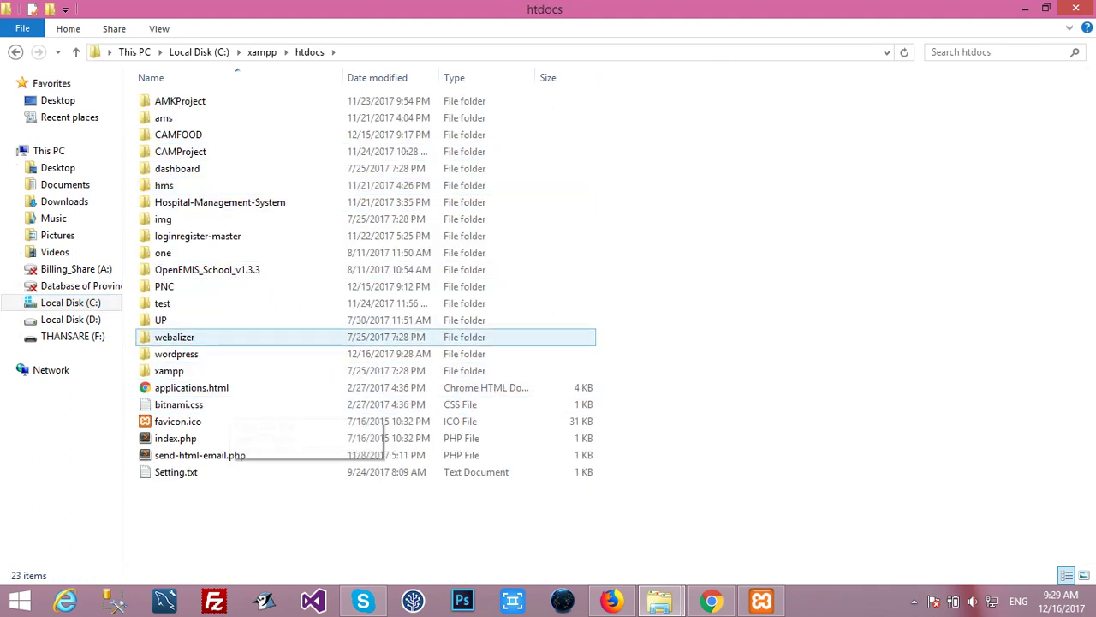
{"action": "key", "text": "w"}
{"action": "key", "text": "Return"}
Step: Look through the subfolders and PHP files in the copied wordpress folder
{"action": "key", "text": "Down"}
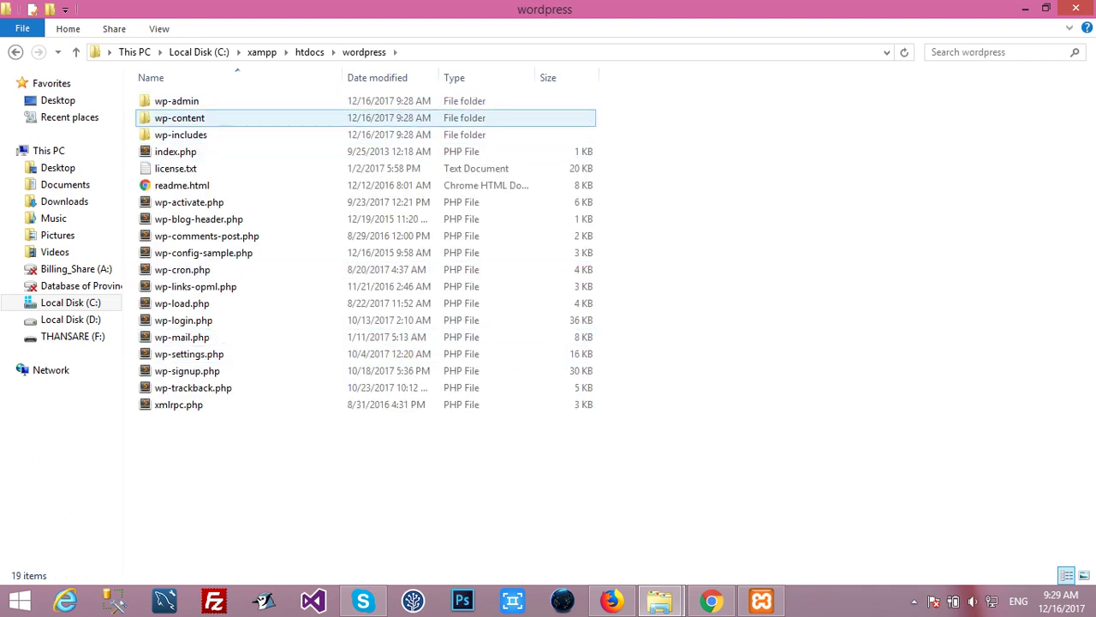
{"action": "key", "text": "Down"}
{"action": "key", "text": "Down"}
{"action": "key", "text": "Up"}
{"action": "key", "text": "Up"}
{"action": "key", "text": "Down"}
{"action": "key", "text": "Down"}
{"action": "key", "text": "Down"}
{"action": "key", "text": "Down"}
{"action": "key", "text": "Up"}
{"action": "key", "text": "Up"}
{"action": "key", "text": "Up"}
{"action": "key", "text": "Down"}
{"action": "key", "text": "Down"}
{"action": "key", "text": "Up"}
{"action": "key", "text": "Up"}
{"action": "key", "text": "Up"}
{"action": "key", "text": "Down"}
{"action": "key", "text": "Down"}
{"action": "key", "text": "Down"}
{"action": "key", "text": "Down"}
{"action": "key", "text": "Down"}
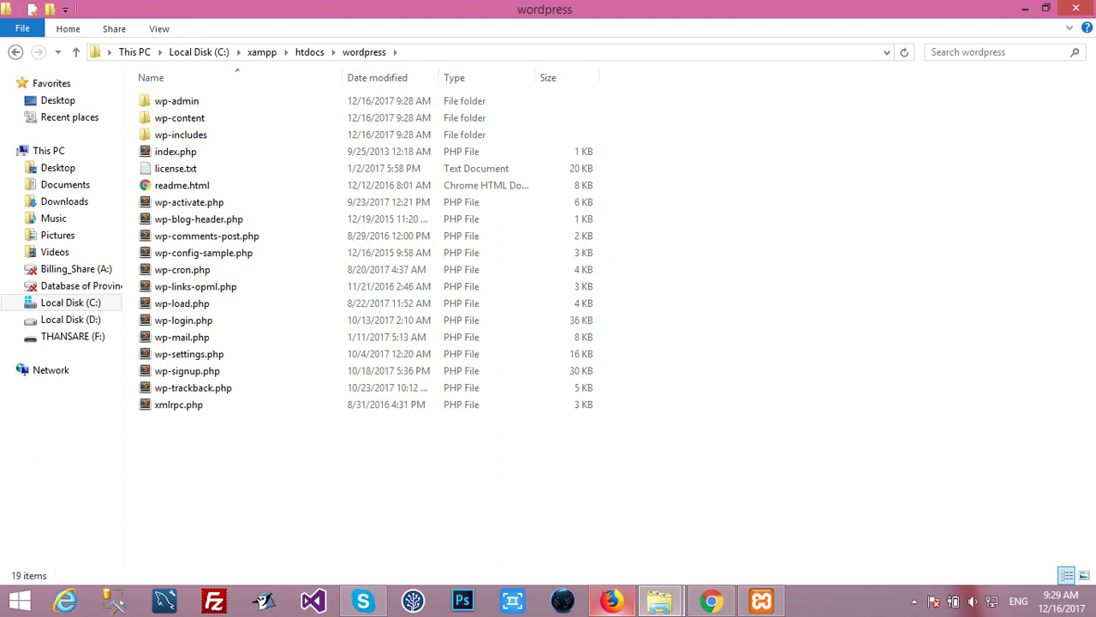
Step: Switch to Firefox and load localhost:8014/wordpress in place of the XAMPP dashboard
{"action": "left_click", "coordinate": [612, 600]}
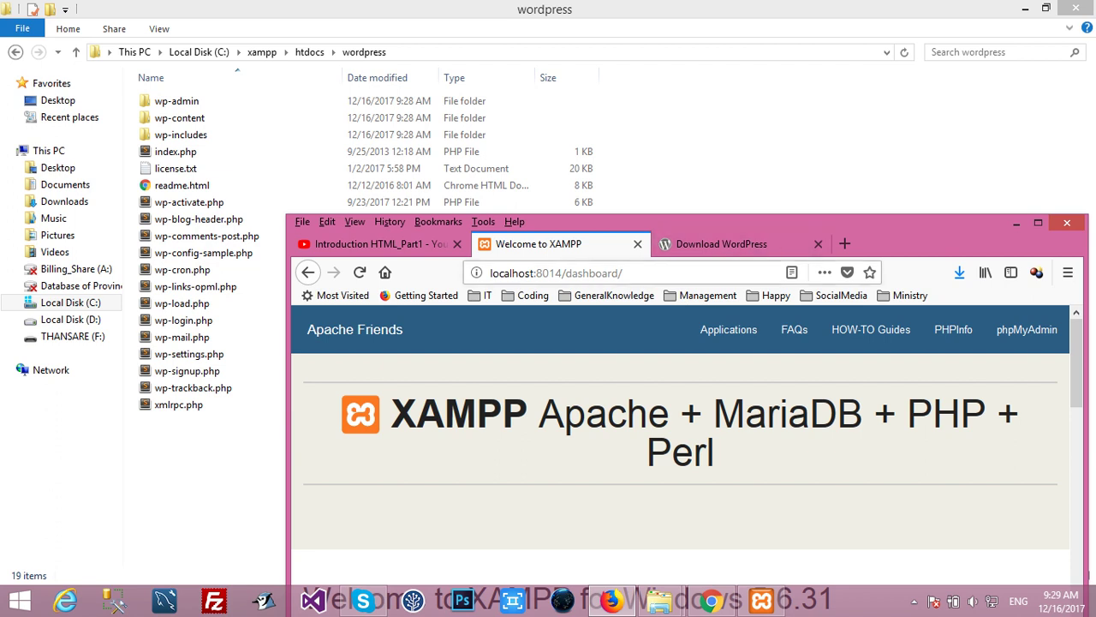
{"action": "left_click", "coordinate": [600, 272]}
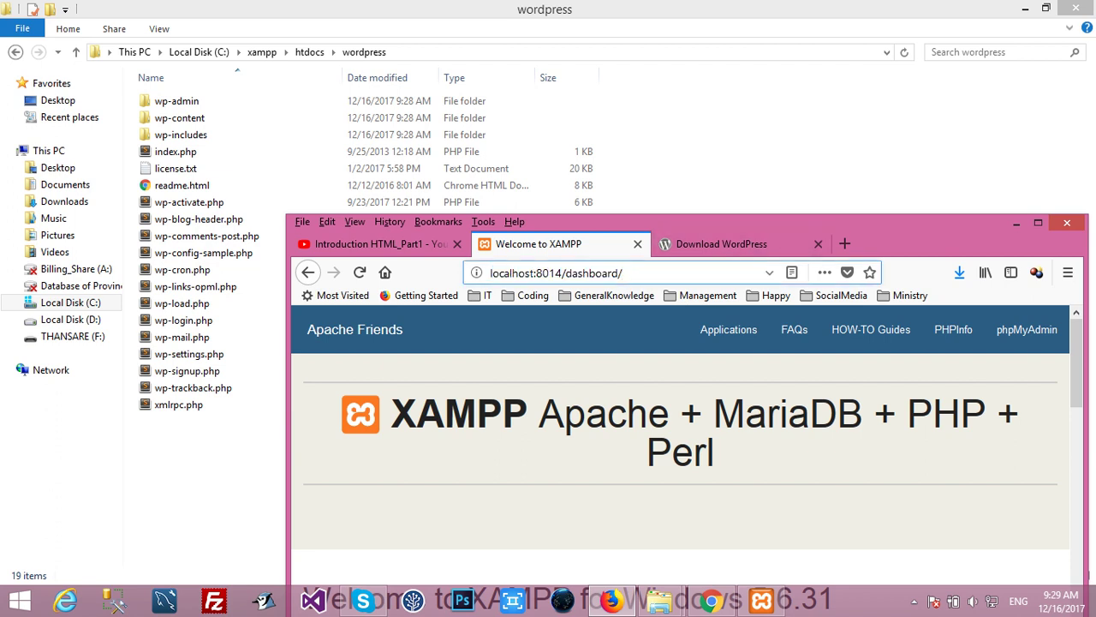
{"action": "key", "text": "BackSpace"}
{"action": "key", "text": "BackSpace"}
{"action": "key", "text": "BackSpace"}
{"action": "key", "text": "BackSpace"}
{"action": "key", "text": "BackSpace"}
{"action": "key", "text": "BackSpace"}
{"action": "key", "text": "BackSpace"}
{"action": "key", "text": "BackSpace"}
{"action": "key", "text": "BackSpace"}
{"action": "key", "text": "BackSpace"}
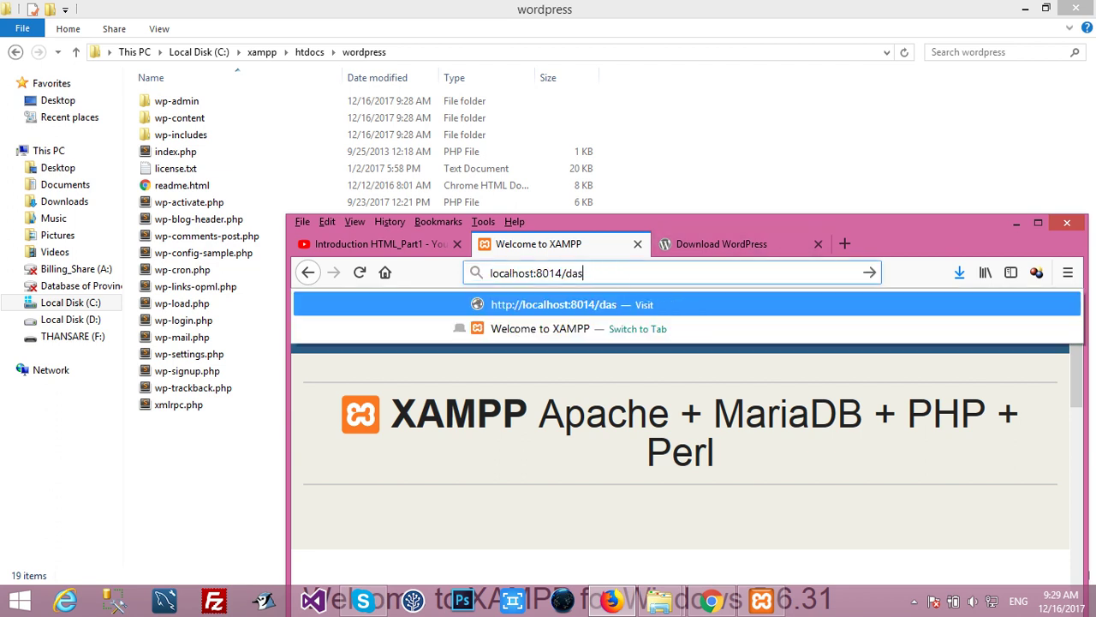
{"action": "type", "text": "wordpress"}
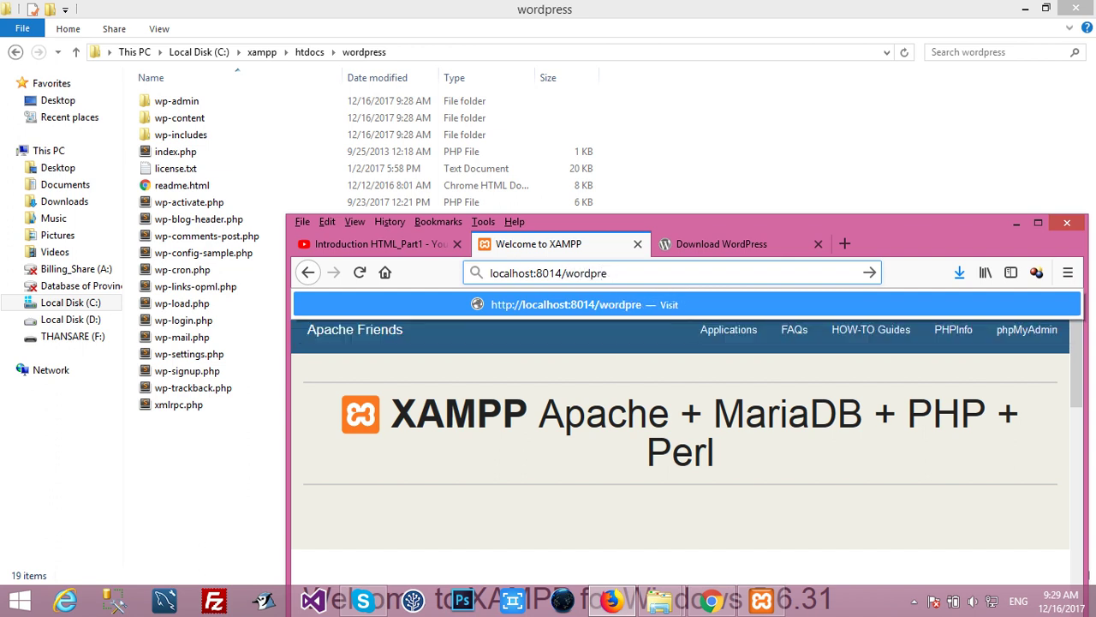
{"action": "key", "text": "Return"}
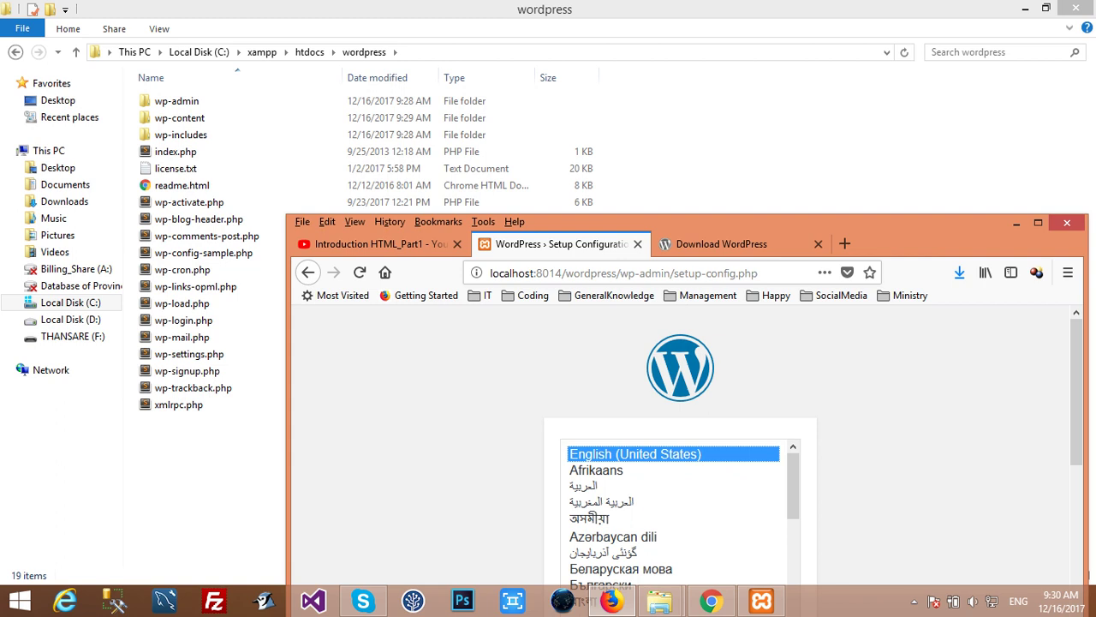
Step: Reposition the Firefox window so it lies fully above the taskbar, and launch Sticky Notes
{"action": "left_click_drag", "start_coordinate": [685, 222], "coordinate": [638, 145]}
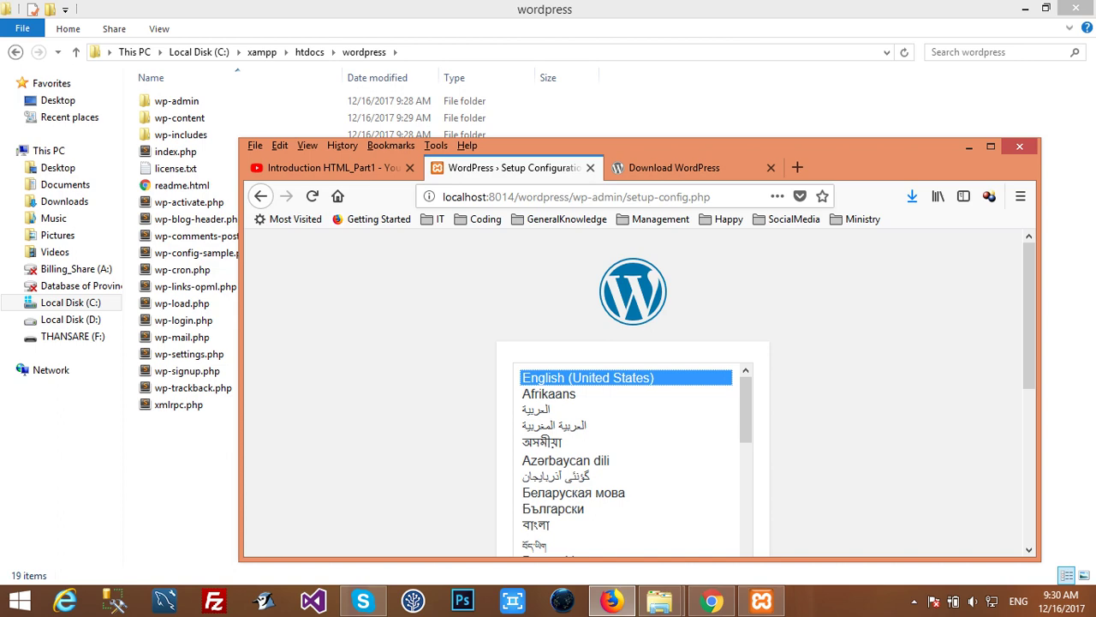
{"action": "key", "text": "super"}
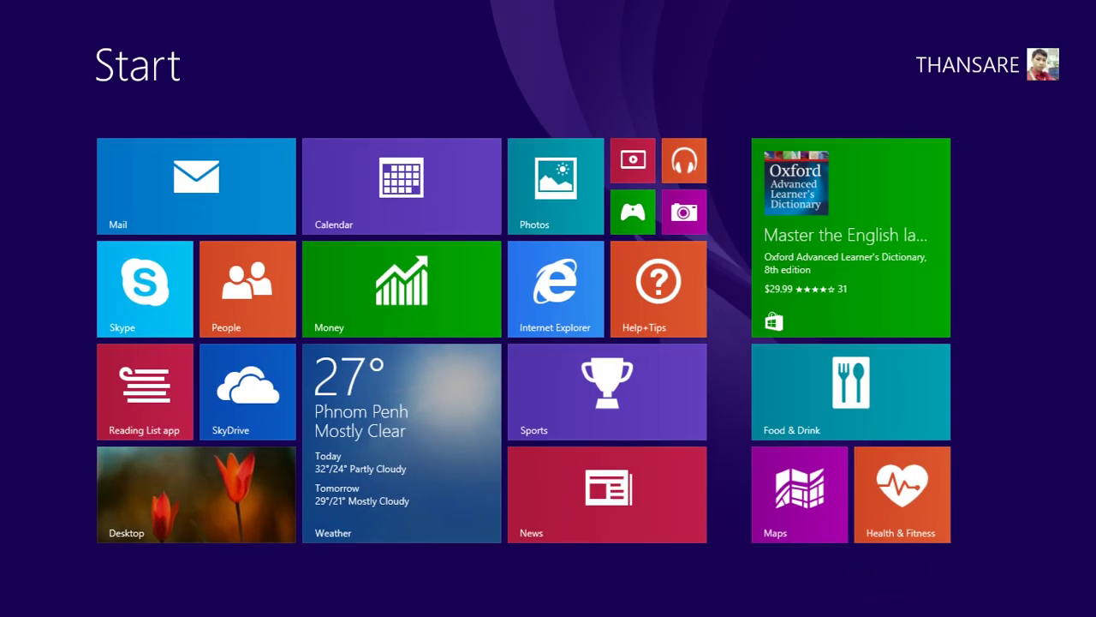
{"action": "type", "text": "sticky Notes"}
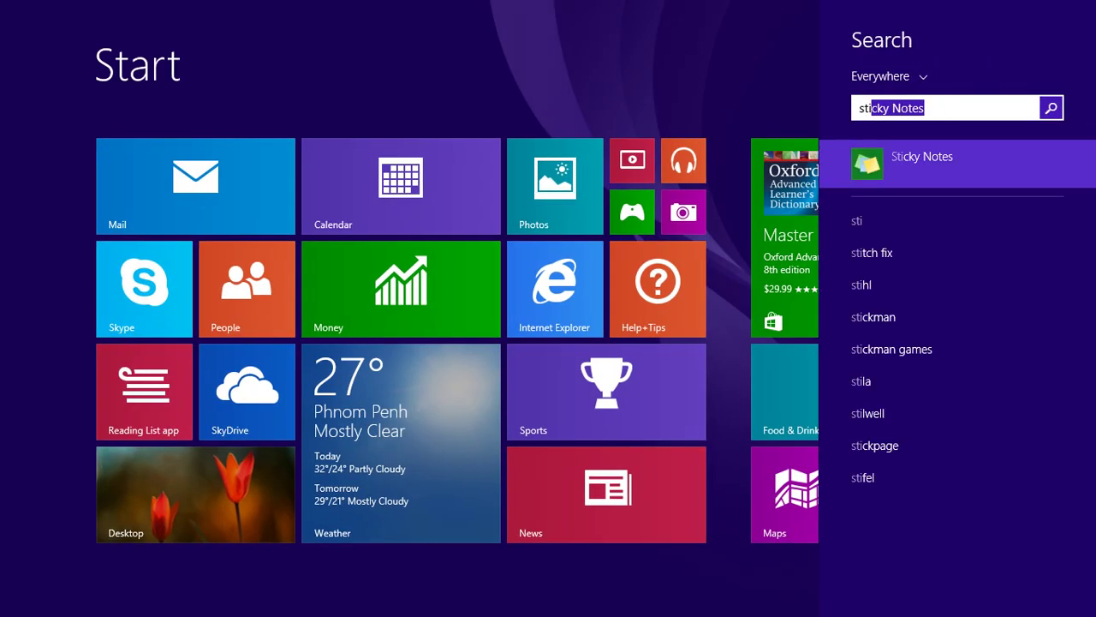
{"action": "key", "text": "Return"}
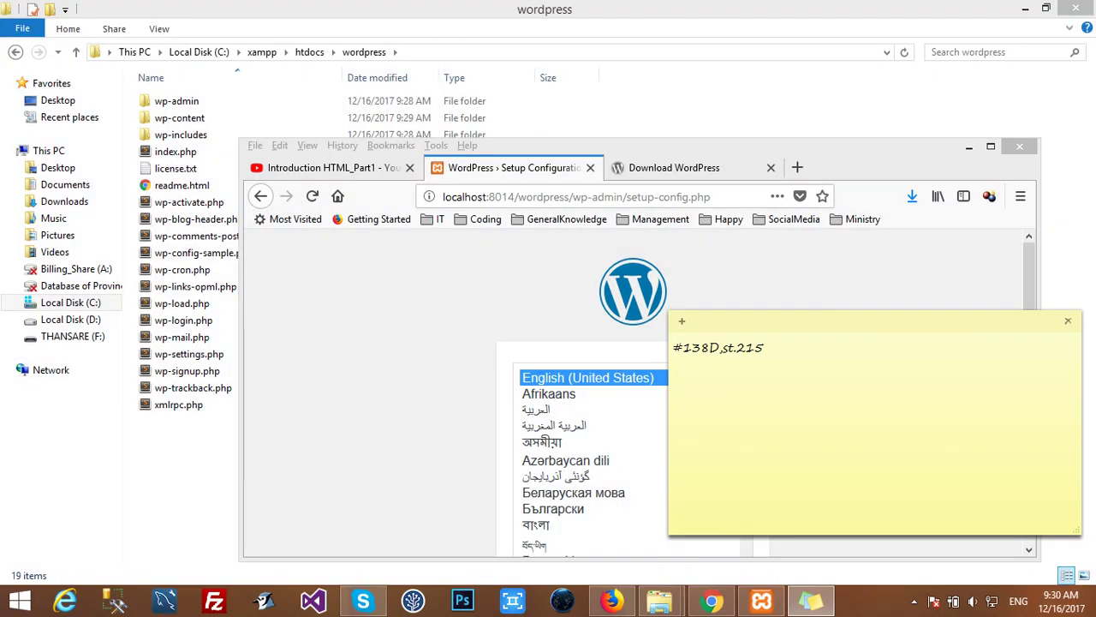
Step: Replace the sticky note's existing text with the heading "Installing wordpress:"
{"action": "key", "text": "ctrl+a"}
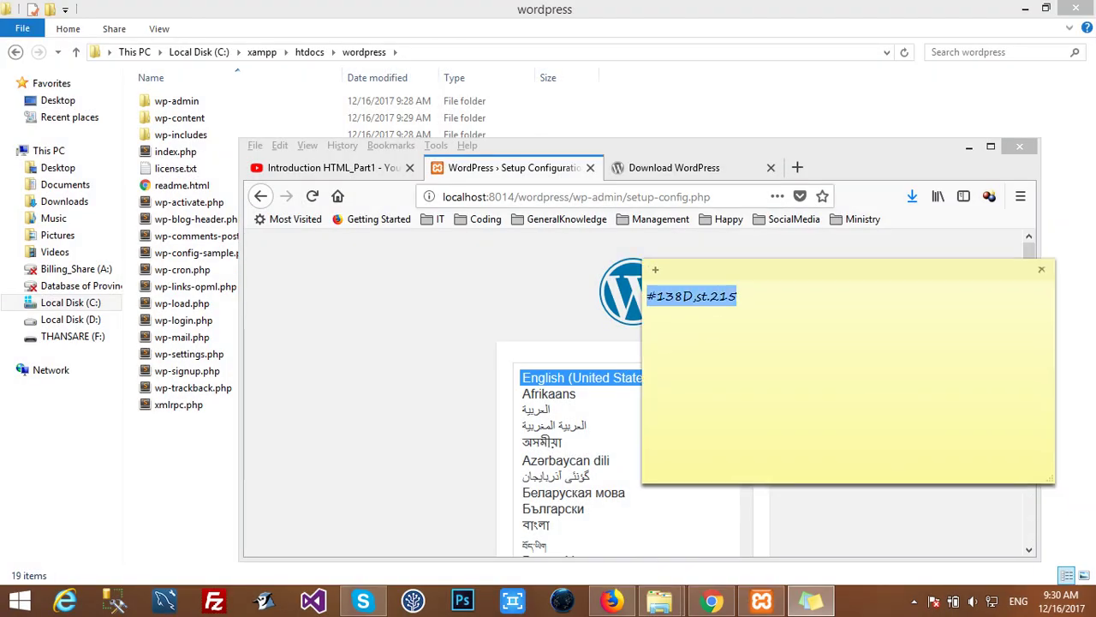
{"action": "key", "text": "BackSpace"}
{"action": "type", "text": "Inst"}
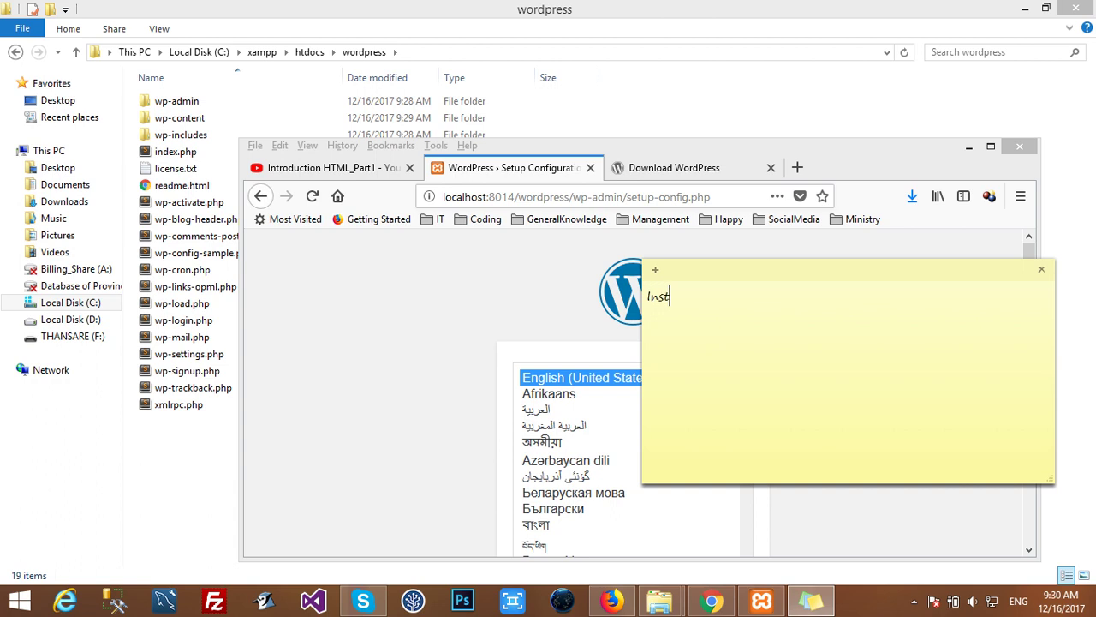
{"action": "type", "text": "all"}
{"action": "key", "text": "BackSpace"}
{"action": "key", "text": "BackSpace"}
{"action": "type", "text": "ling wordpress"}
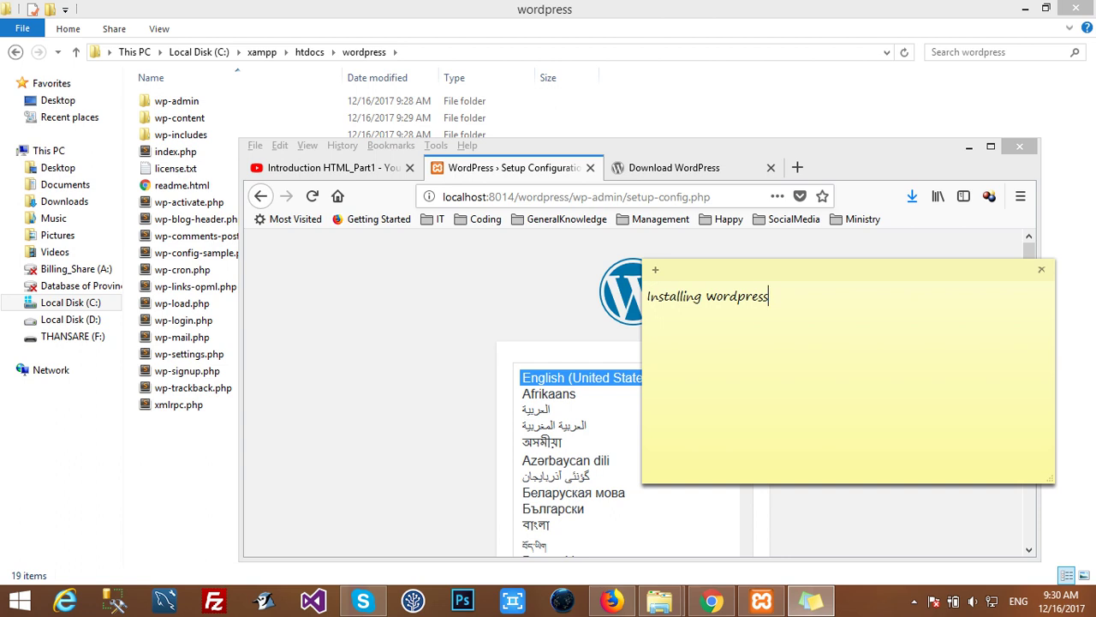
{"action": "type", "text": ":"}
{"action": "key", "text": "Return"}
Step: Add the lines "1.Download wordpress" and "2.Extra zip file" under the note's heading
{"action": "type", "text": "1.Download wordpress"}
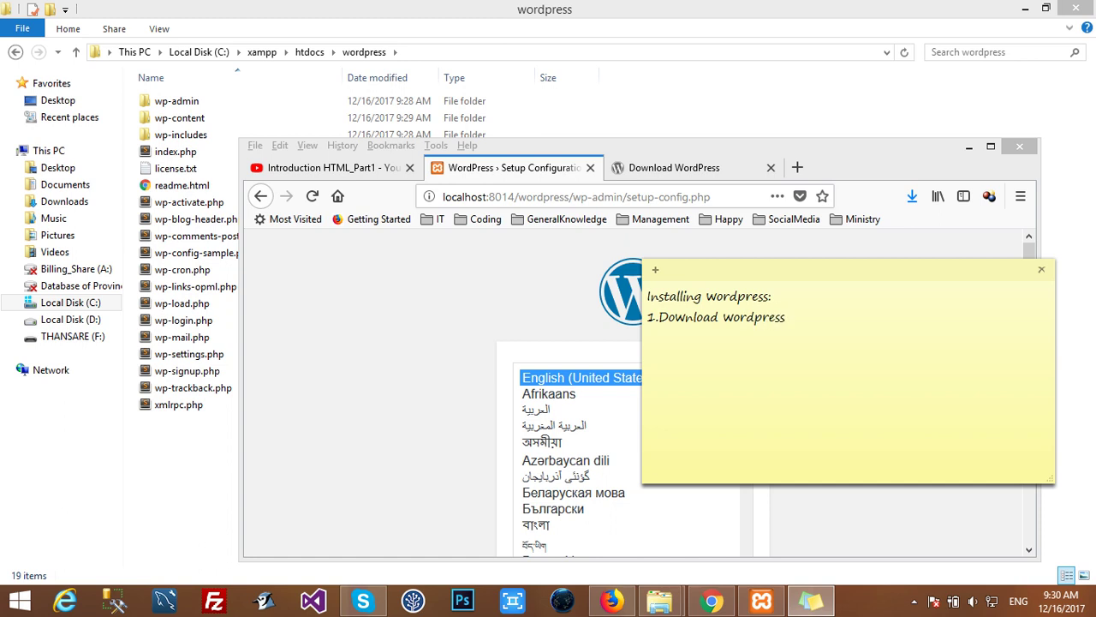
{"action": "type", "text": " fol"}
{"action": "key", "text": "BackSpace"}
{"action": "key", "text": "BackSpace"}
{"action": "key", "text": "BackSpace"}
{"action": "key", "text": "Return"}
{"action": "type", "text": "2."}
{"action": "type", "text": "Extra xlp"}
{"action": "key", "text": "BackSpace"}
{"action": "key", "text": "BackSpace"}
{"action": "type", "text": "zipo fi"}
{"action": "key", "text": "BackSpace"}
{"action": "key", "text": "BackSpace"}
{"action": "key", "text": "BackSpace"}
{"action": "key", "text": "BackSpace"}
{"action": "type", "text": "file"}
{"action": "key", "text": "Return"}
Step: Add the third instruction "3.copy file wordpress to Drive(c):Xam->htdocs" to the note
{"action": "type", "text": "3."}
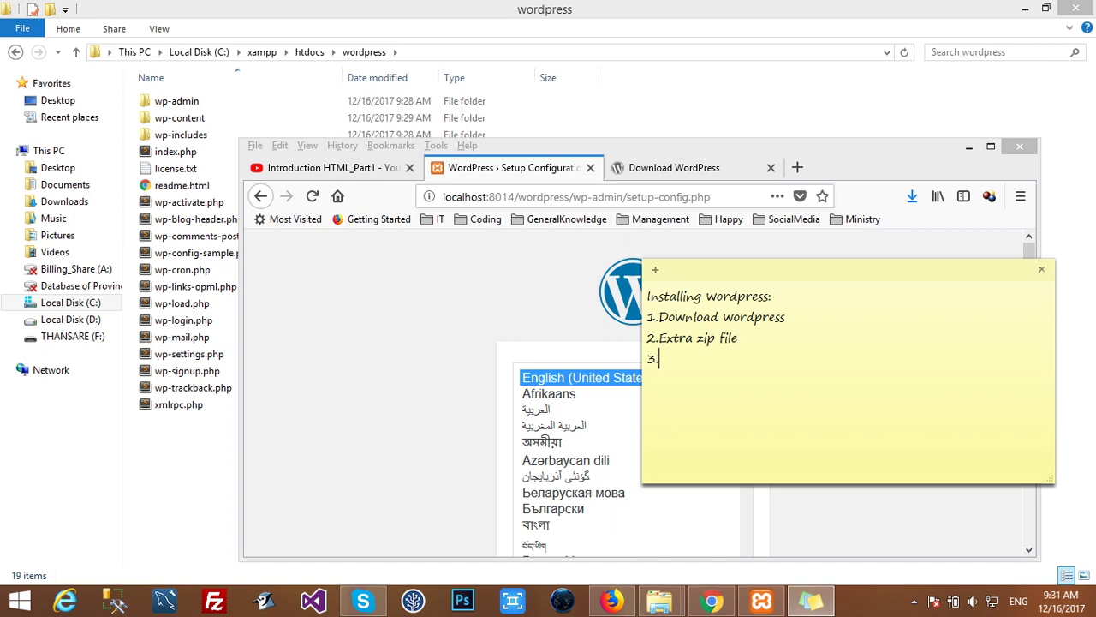
{"action": "type", "text": "copy file"}
{"action": "key", "text": "BackSpace"}
{"action": "key", "text": "BackSpace"}
{"action": "key", "text": "BackSpace"}
{"action": "type", "text": "le wordr"}
{"action": "key", "text": "BackSpace"}
{"action": "type", "text": "press to"}
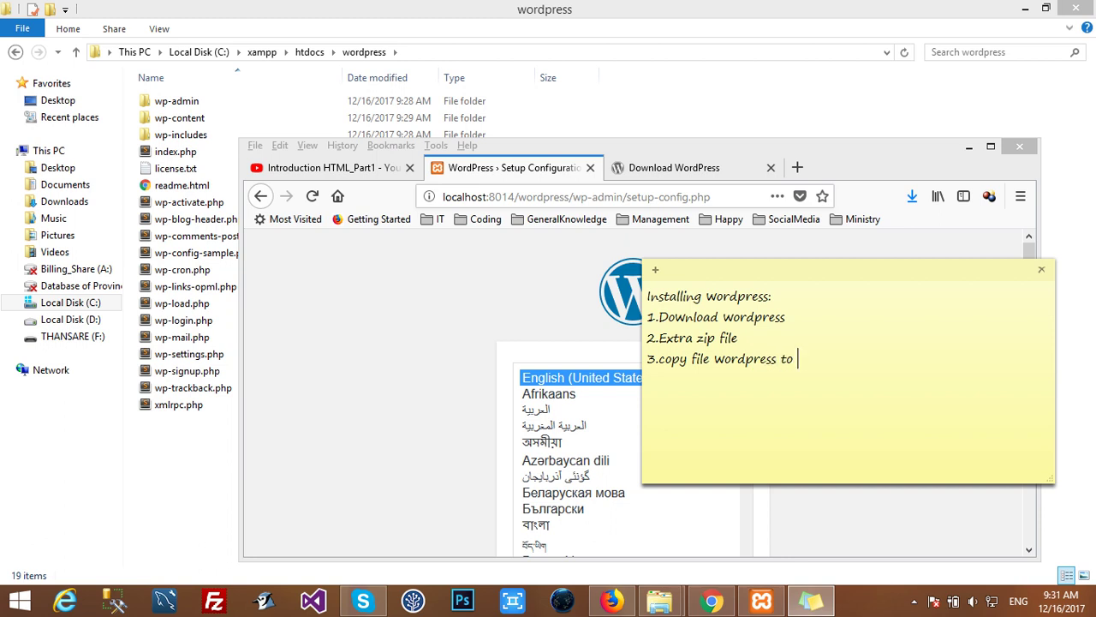
{"action": "type", "text": " Drive(c):Xam->then"}
{"action": "key", "text": "BackSpace"}
{"action": "key", "text": "BackSpace"}
{"action": "key", "text": "BackSpace"}
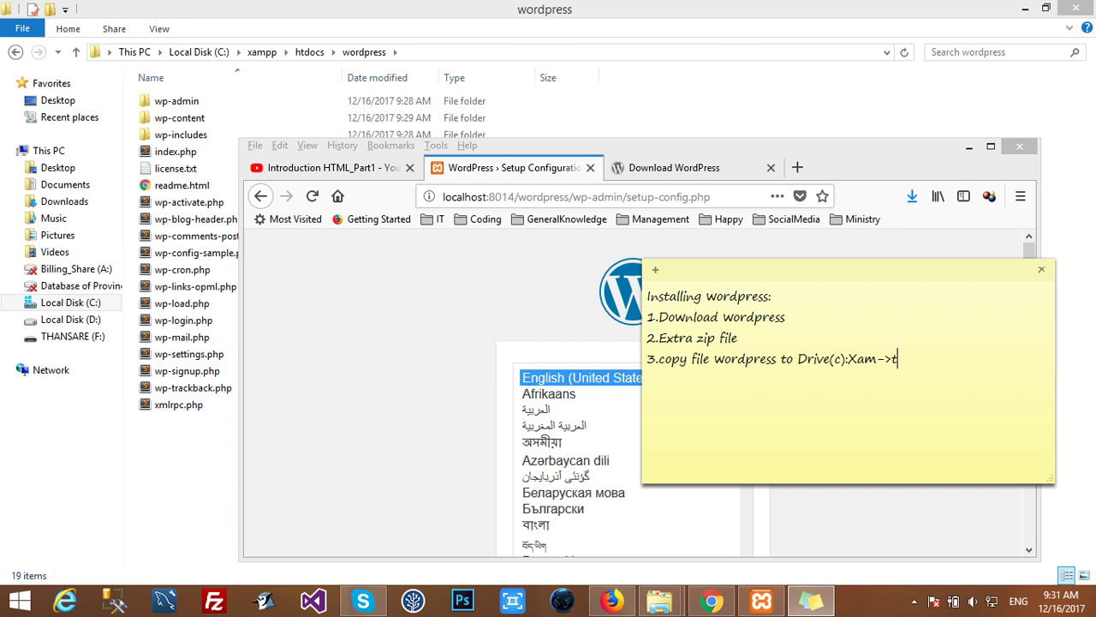
{"action": "key", "text": "BackSpace"}
{"action": "type", "text": "htdocs"}
{"action": "key", "text": "Return"}
Step: Add the instruction "4.go to brower->localhost/foldername/" to the note and begin a new line numbered "5."
{"action": "type", "text": "4.go to brow"}
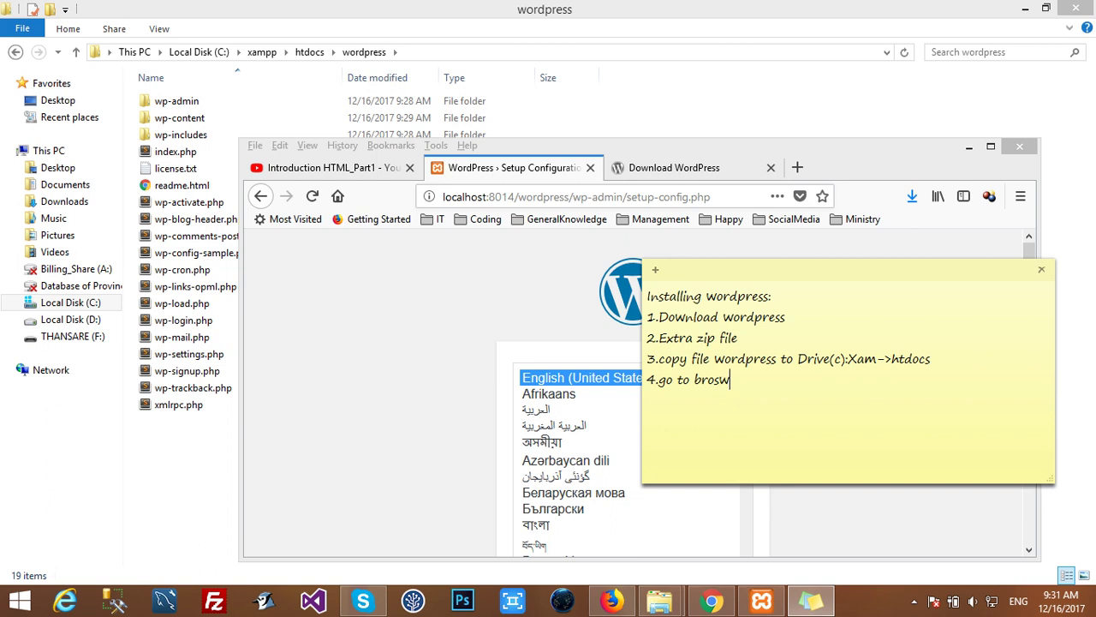
{"action": "key", "text": "BackSpace"}
{"action": "type", "text": "wer->localhost/foldername"}
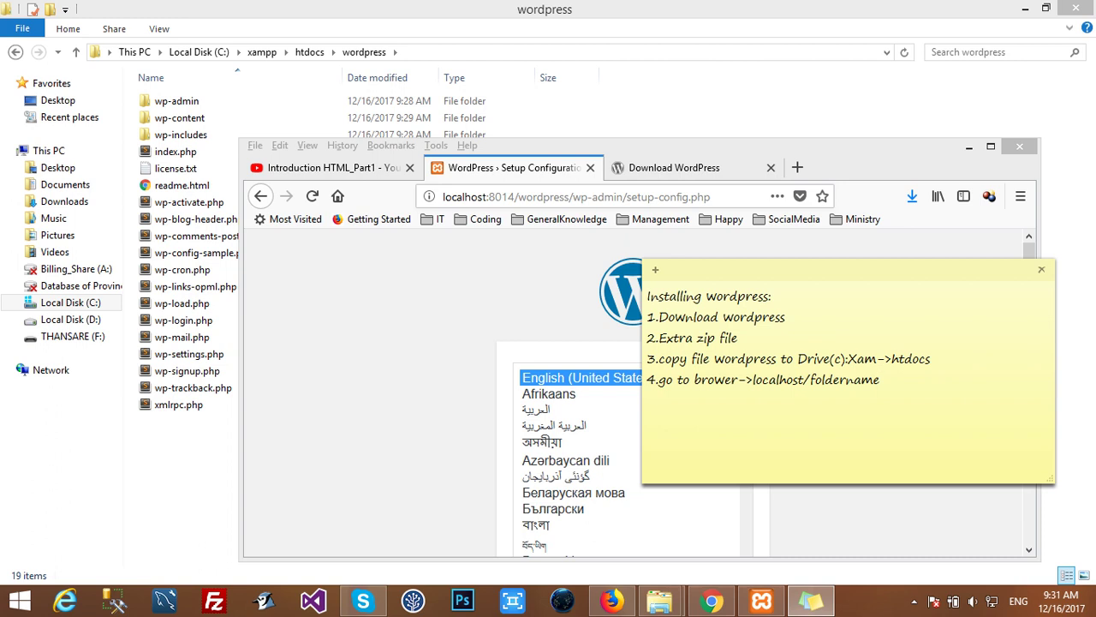
{"action": "type", "text": "/"}
{"action": "left_click_drag", "start_coordinate": [810, 380], "coordinate": [874, 380]}
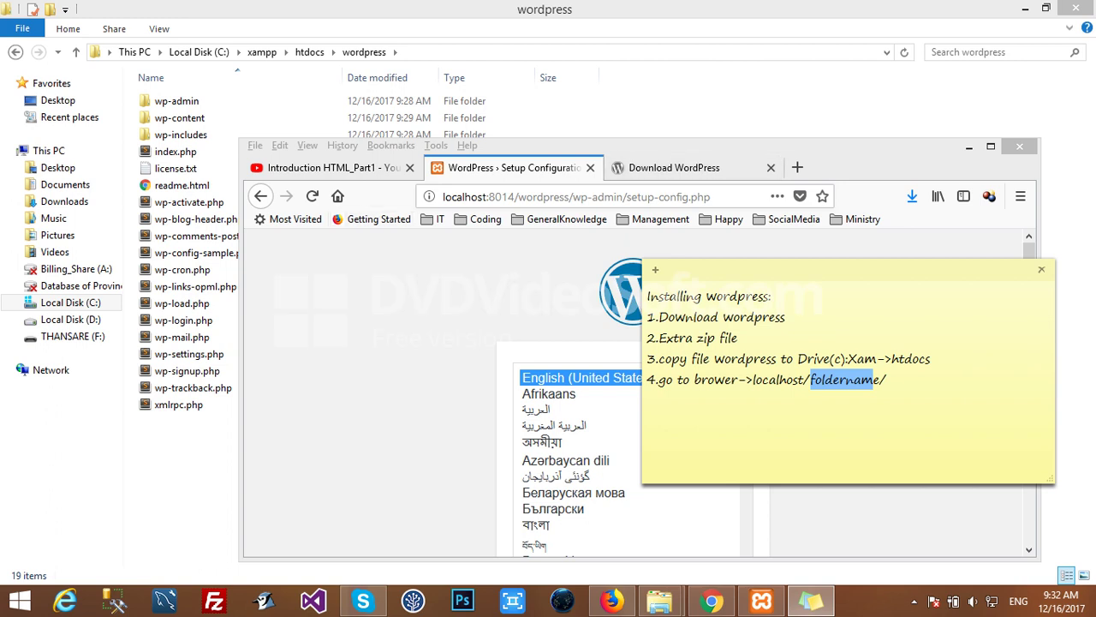
{"action": "left_click", "coordinate": [803, 379]}
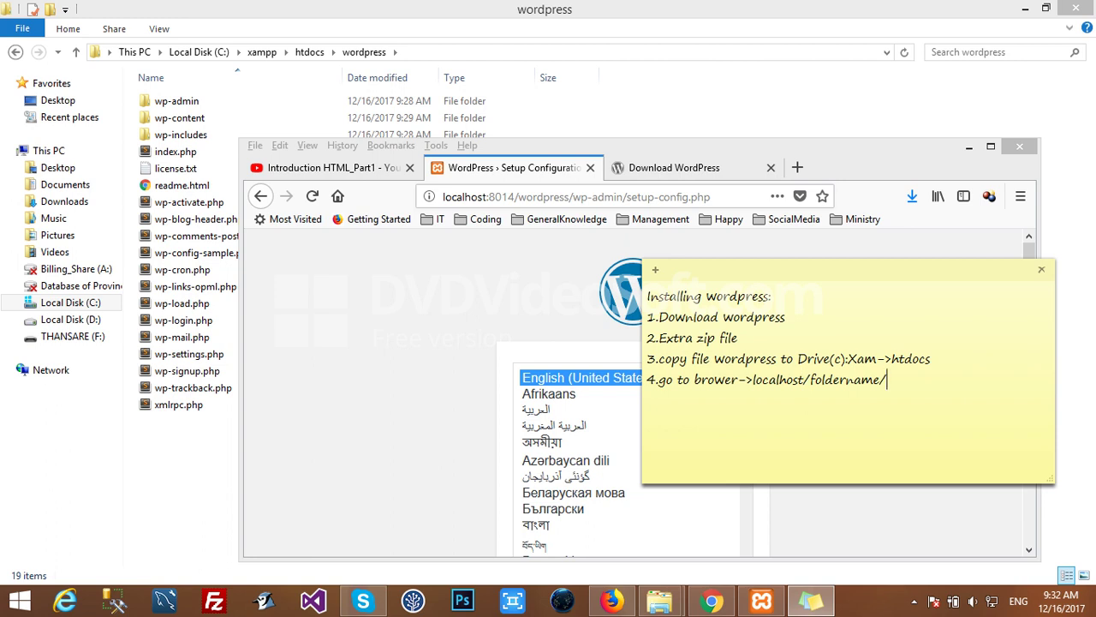
{"action": "double_click", "coordinate": [854, 379]}
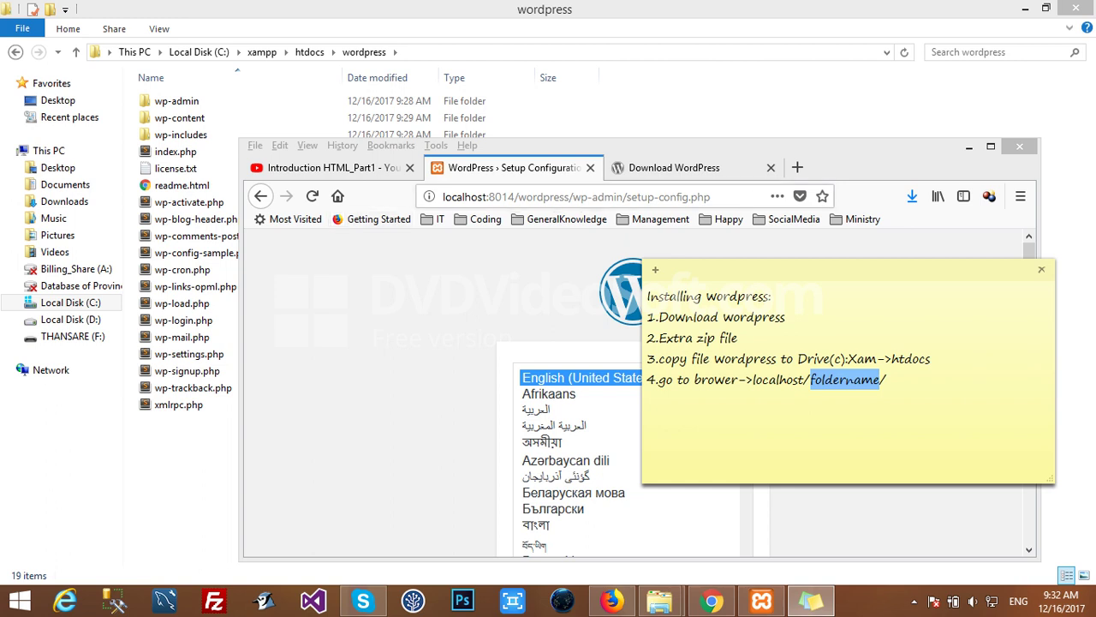
{"action": "left_click", "coordinate": [887, 380]}
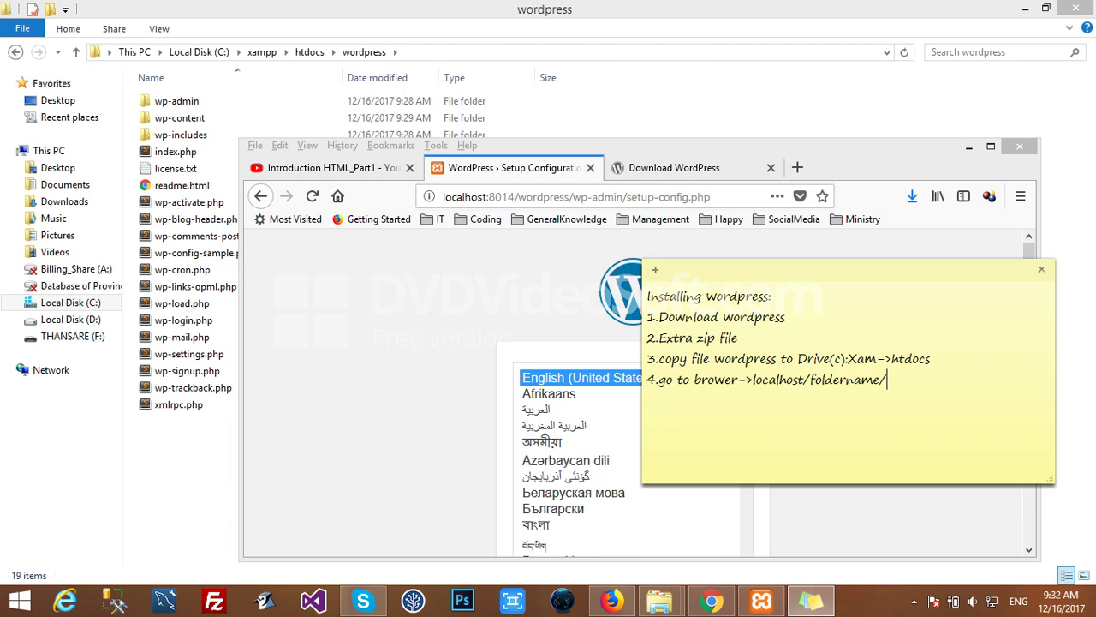
{"action": "key", "text": "Return"}
{"action": "type", "text": "5."}
Step: Switch to Firefox, maximize its window and look over the language list on the WordPress setup page
{"action": "key", "text": "alt+Tab"}
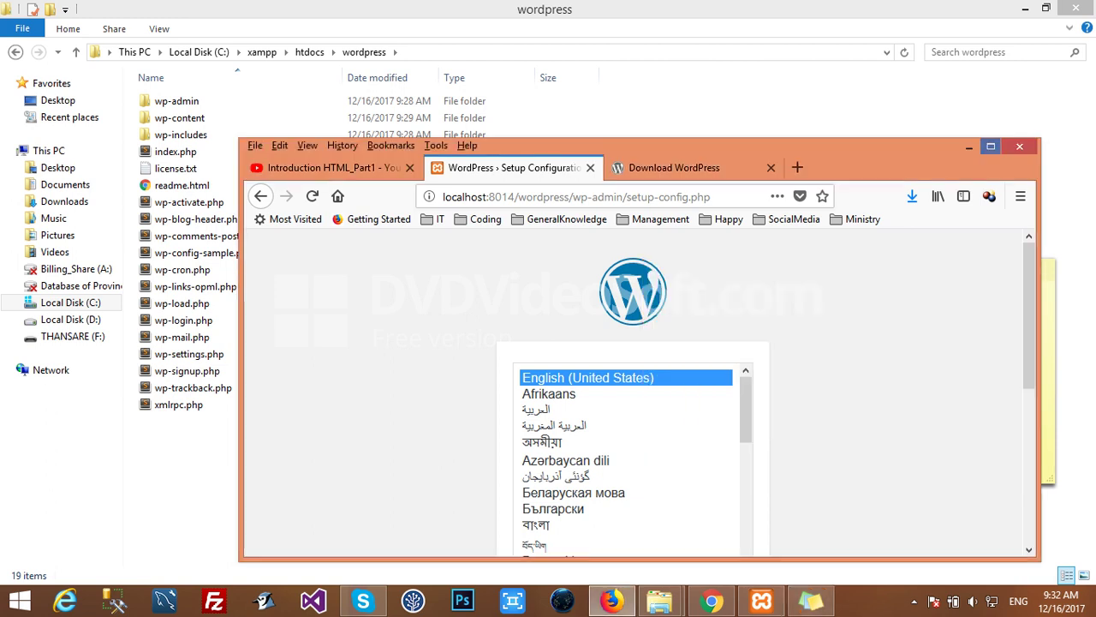
{"action": "left_click", "coordinate": [990, 146]}
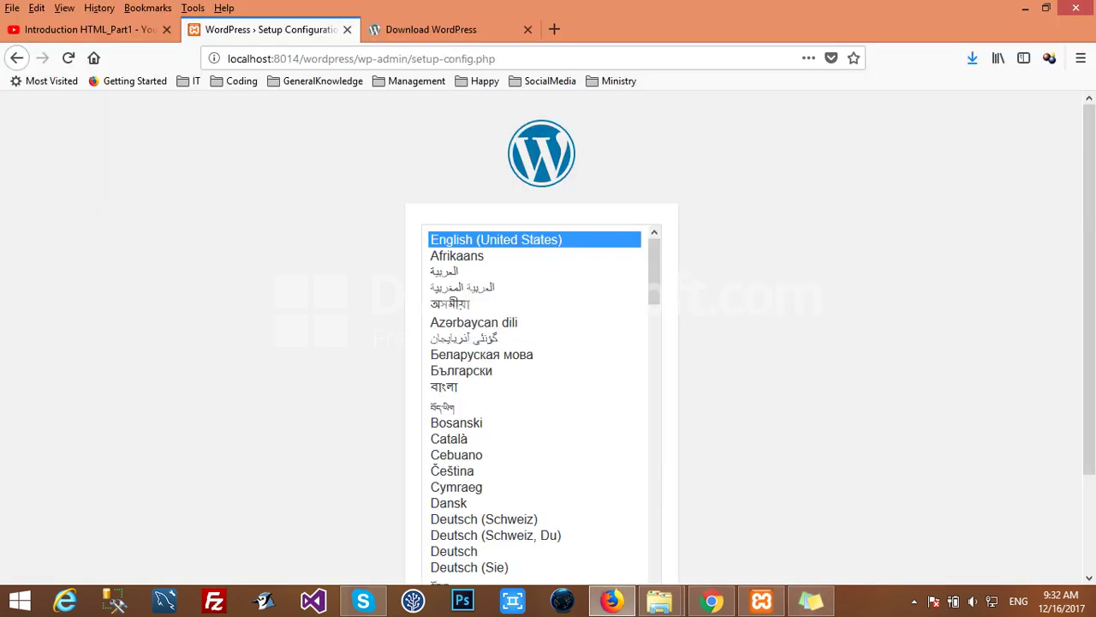
{"action": "scroll", "coordinate": [542, 343], "scroll_direction": "down", "scroll_amount": 3}
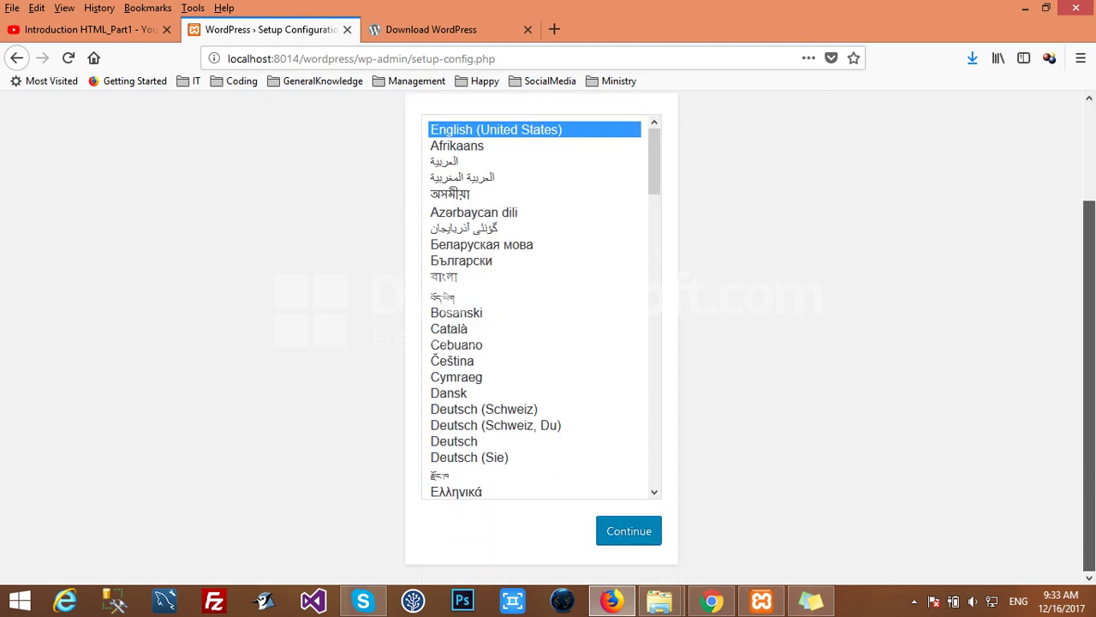
{"action": "scroll", "coordinate": [541, 343], "scroll_direction": "up", "scroll_amount": 3}
{"action": "scroll", "coordinate": [542, 343], "scroll_direction": "down", "scroll_amount": 3}
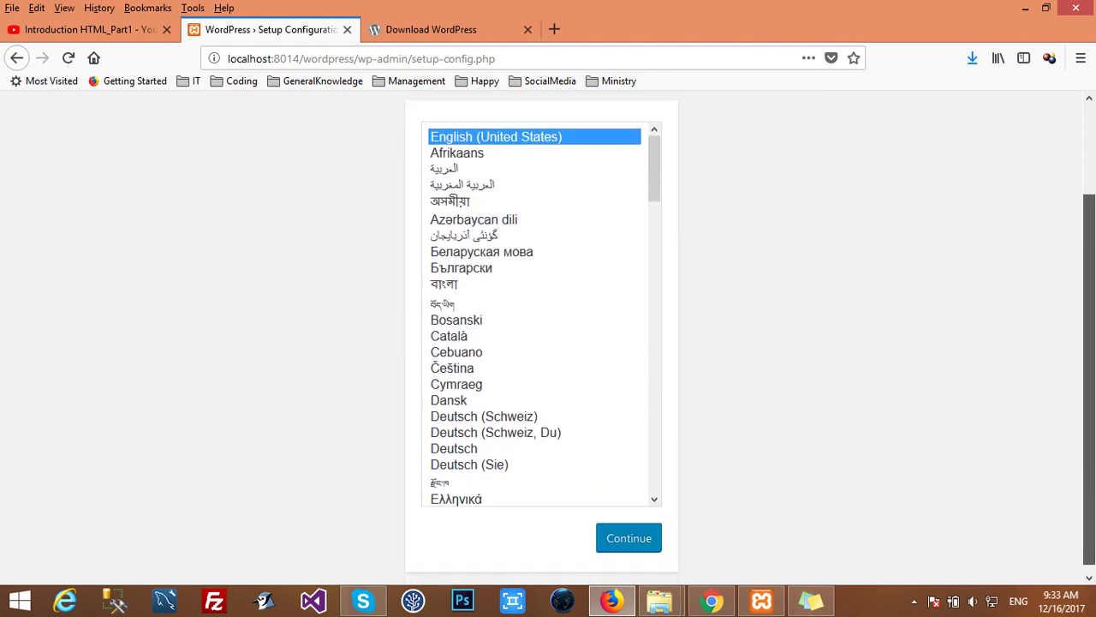
{"action": "scroll", "coordinate": [541, 342], "scroll_direction": "up", "scroll_amount": 3}
{"action": "scroll", "coordinate": [541, 342], "scroll_direction": "down", "scroll_amount": 3}
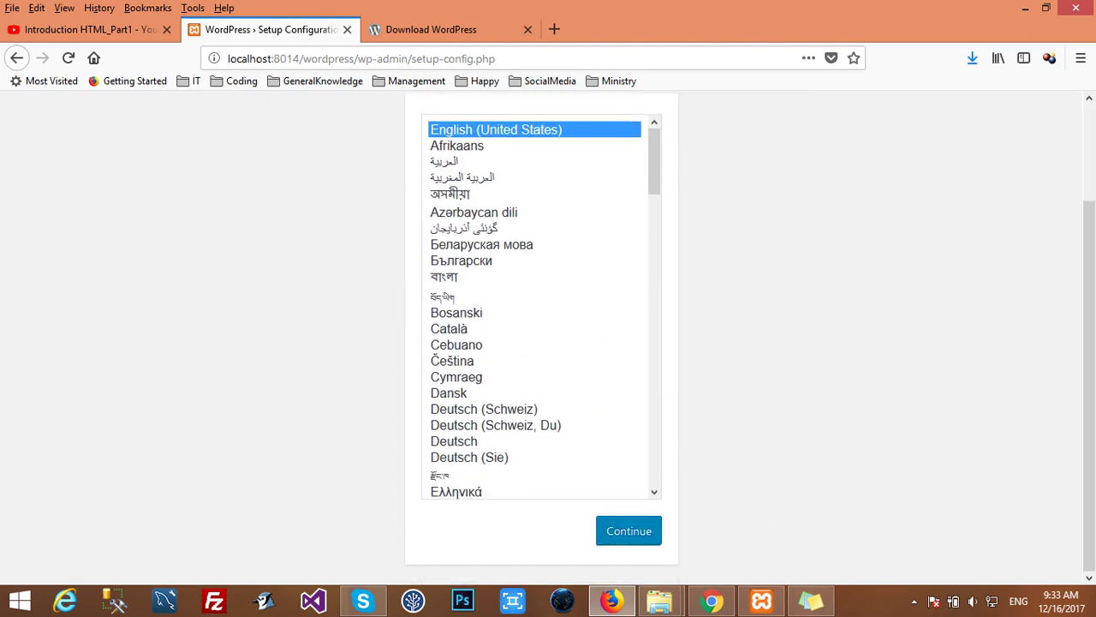
{"action": "scroll", "coordinate": [541, 343], "scroll_direction": "up", "scroll_amount": 3}
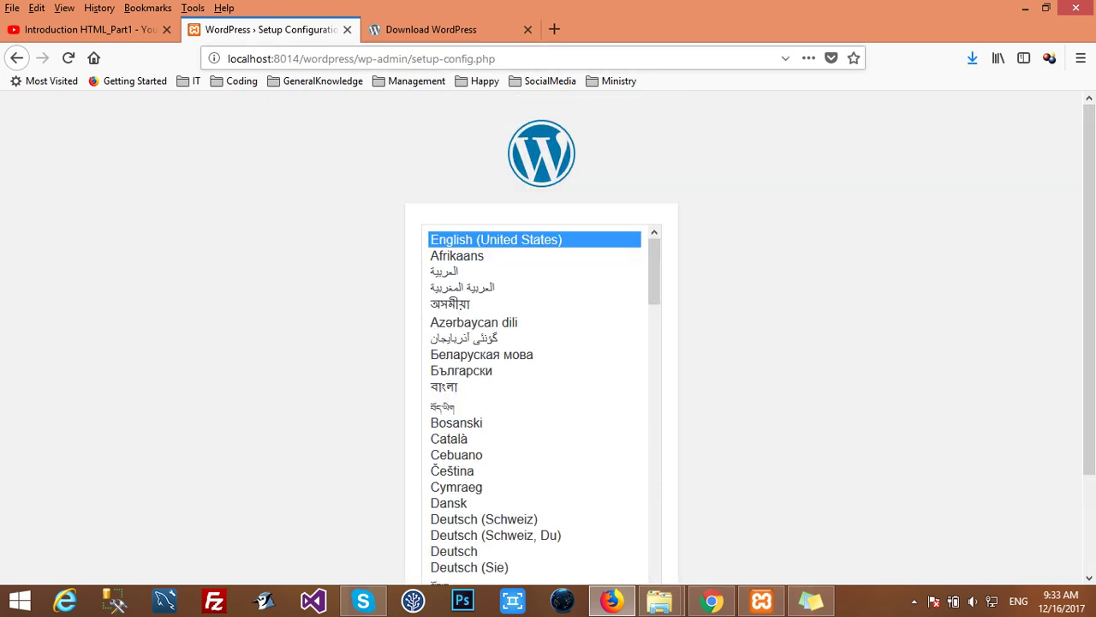
Step: Shorten the address to localhost:8014/wordpress/, load it, and continue the WordPress setup in English (United States)
{"action": "left_click_drag", "start_coordinate": [495, 58], "coordinate": [355, 58]}
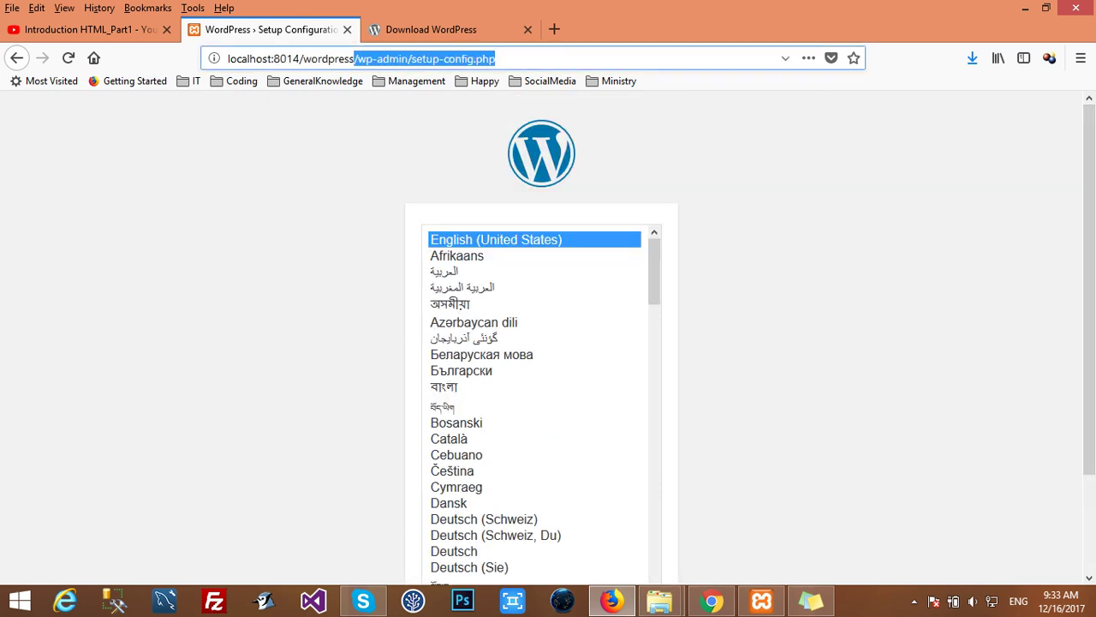
{"action": "left_click", "coordinate": [812, 600]}
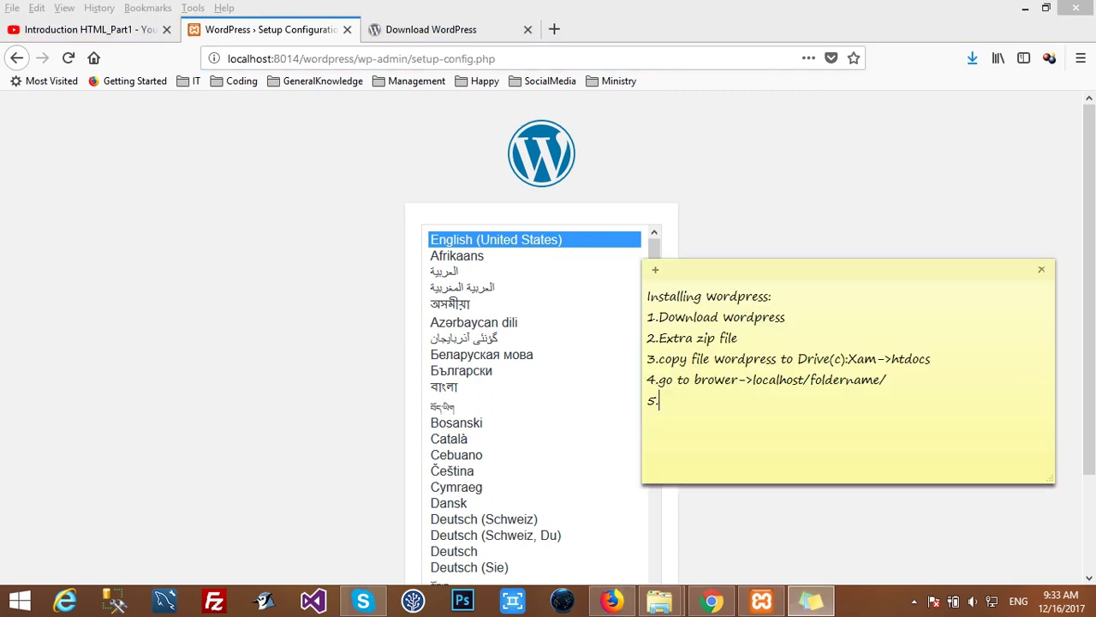
{"action": "key", "text": "alt+Tab"}
{"action": "left_click_drag", "start_coordinate": [495, 58], "coordinate": [358, 58]}
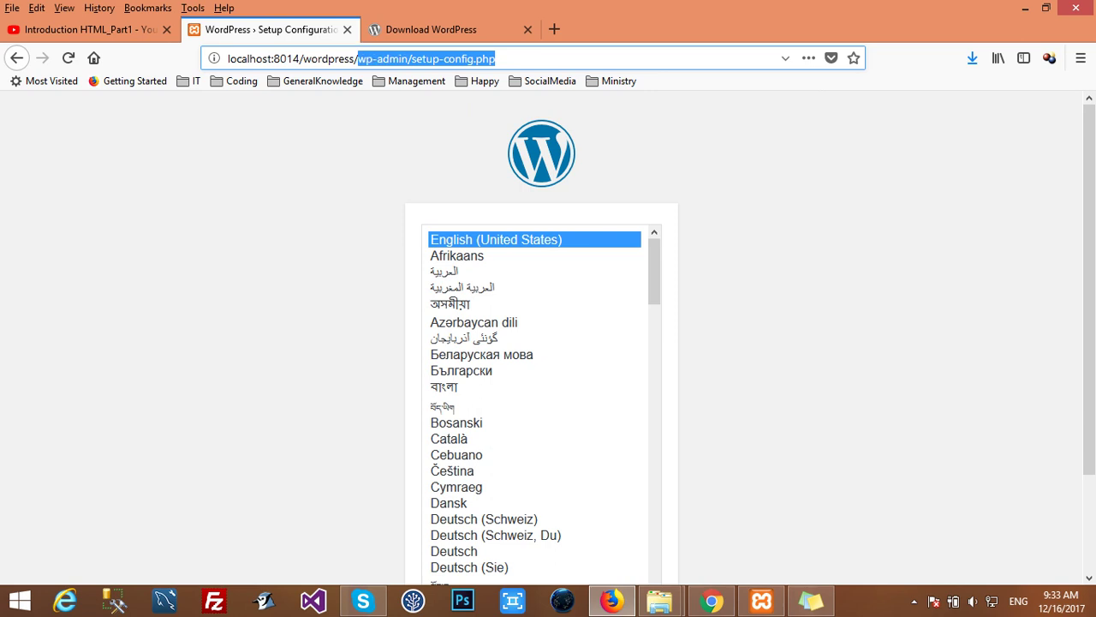
{"action": "key", "text": "BackSpace"}
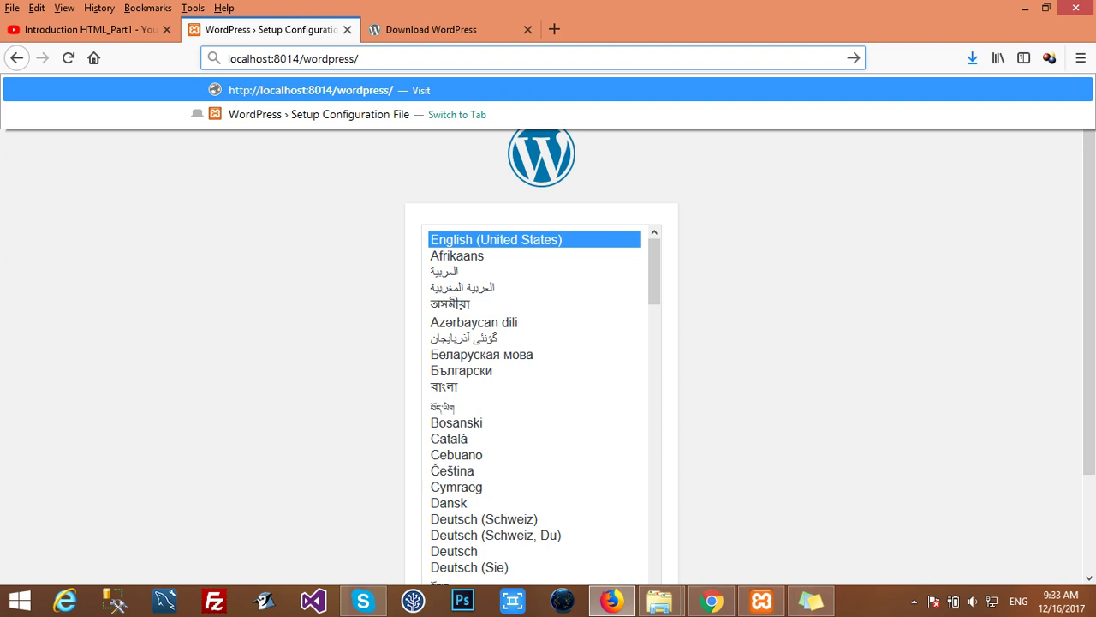
{"action": "left_click_drag", "start_coordinate": [303, 59], "coordinate": [350, 58]}
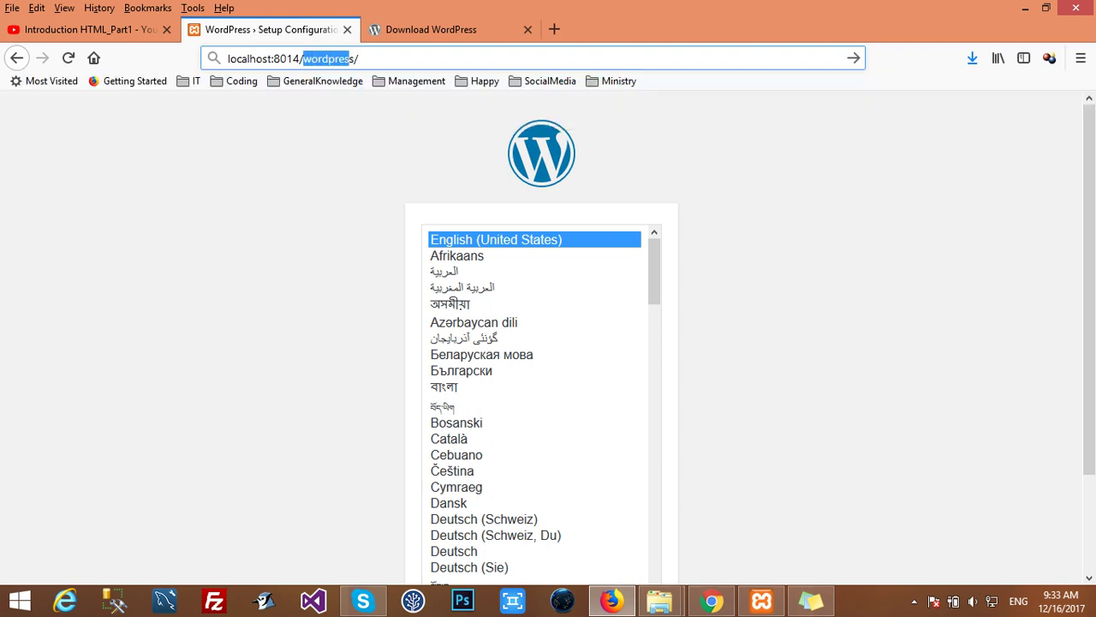
{"action": "left_click", "coordinate": [358, 58]}
{"action": "key", "text": "Return"}
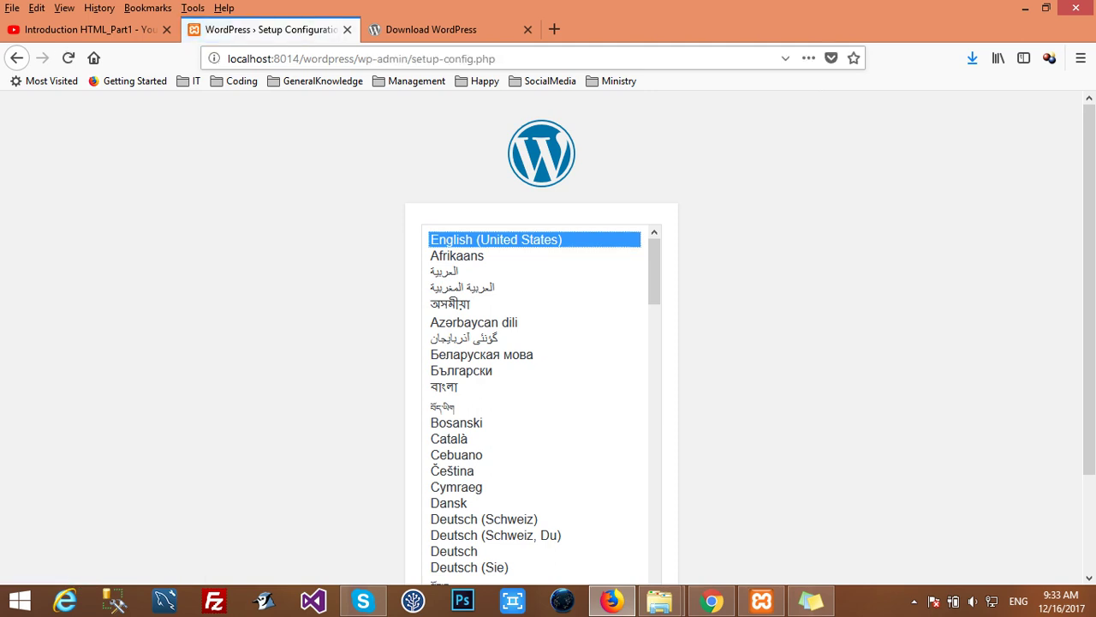
{"action": "scroll", "coordinate": [548, 343], "scroll_direction": "down", "scroll_amount": 2}
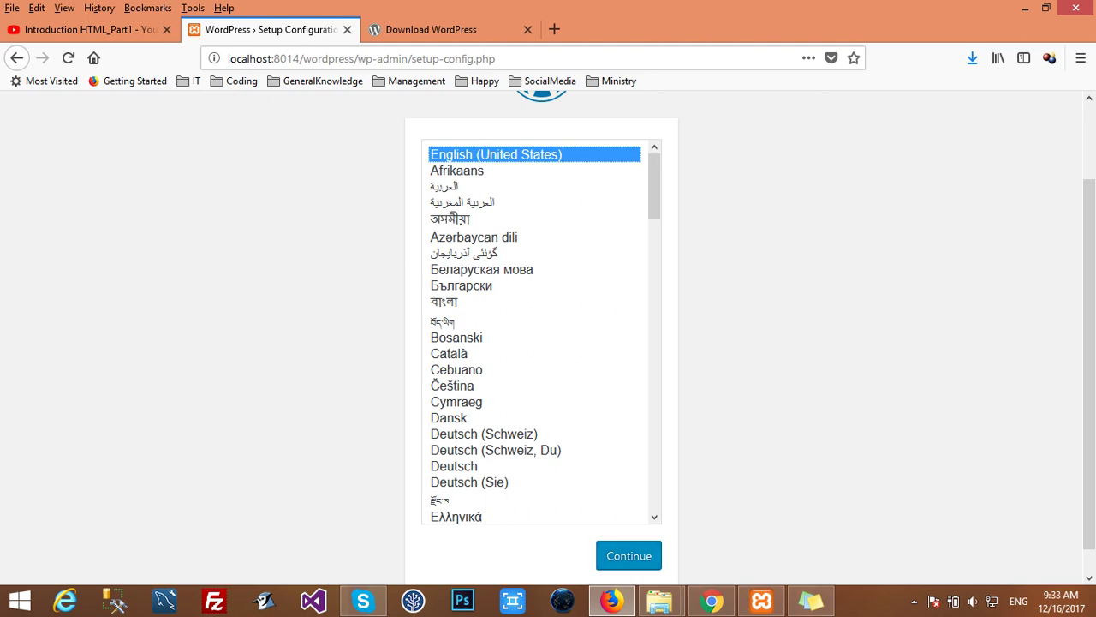
{"action": "left_click", "coordinate": [629, 555]}
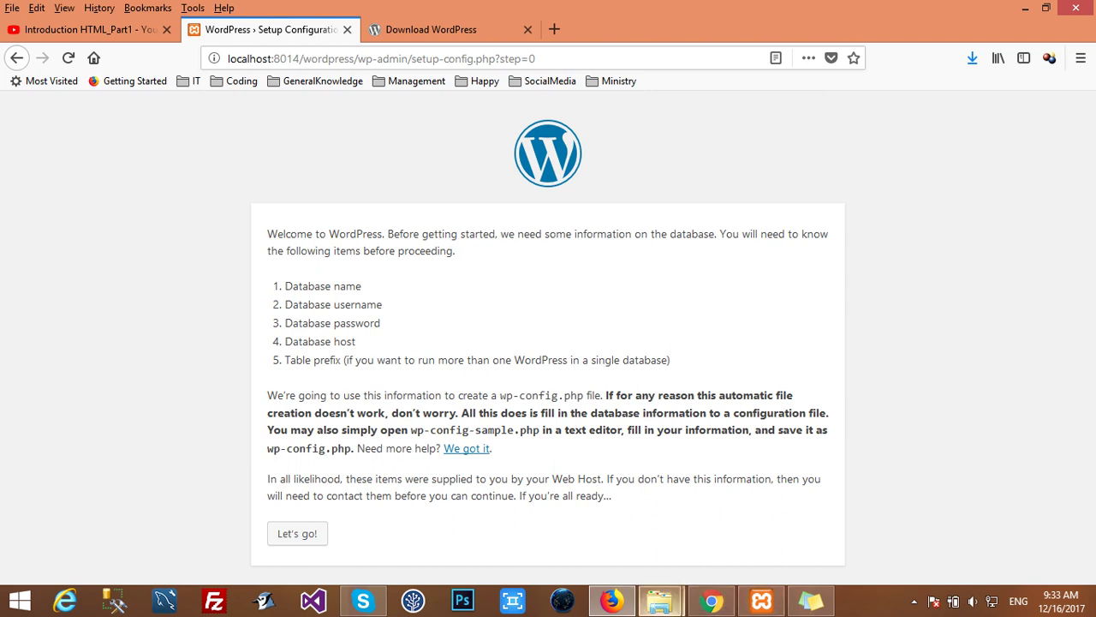
Step: Switch to the wordpress folder in File Explorer and open wp-config-sample.php in Notepad++
{"action": "mouse_move", "coordinate": [660, 602]}
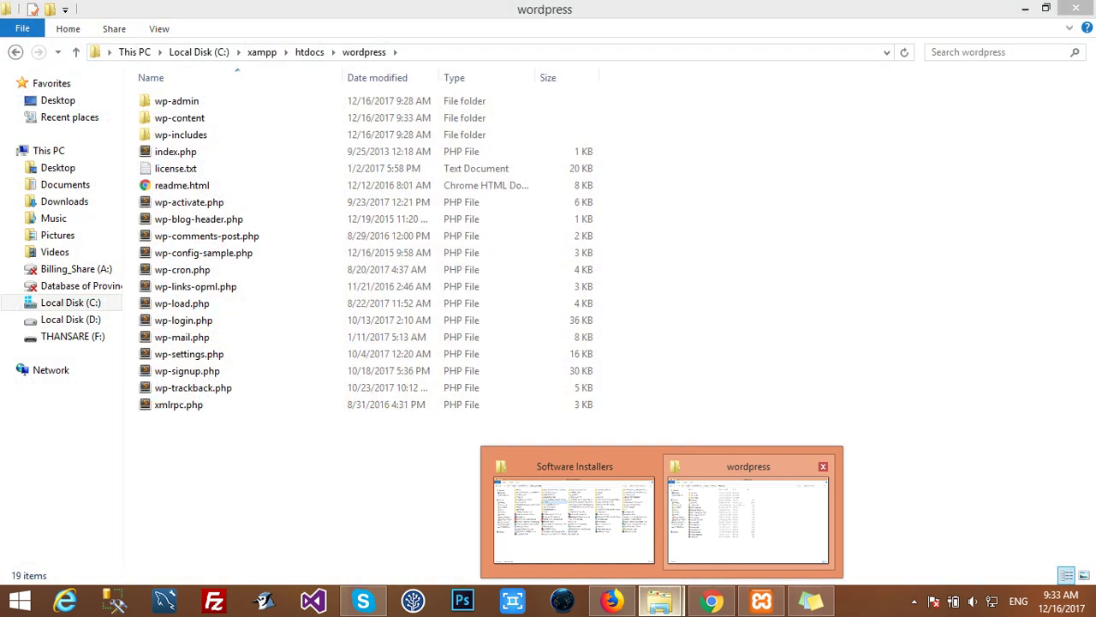
{"action": "left_click", "coordinate": [749, 514]}
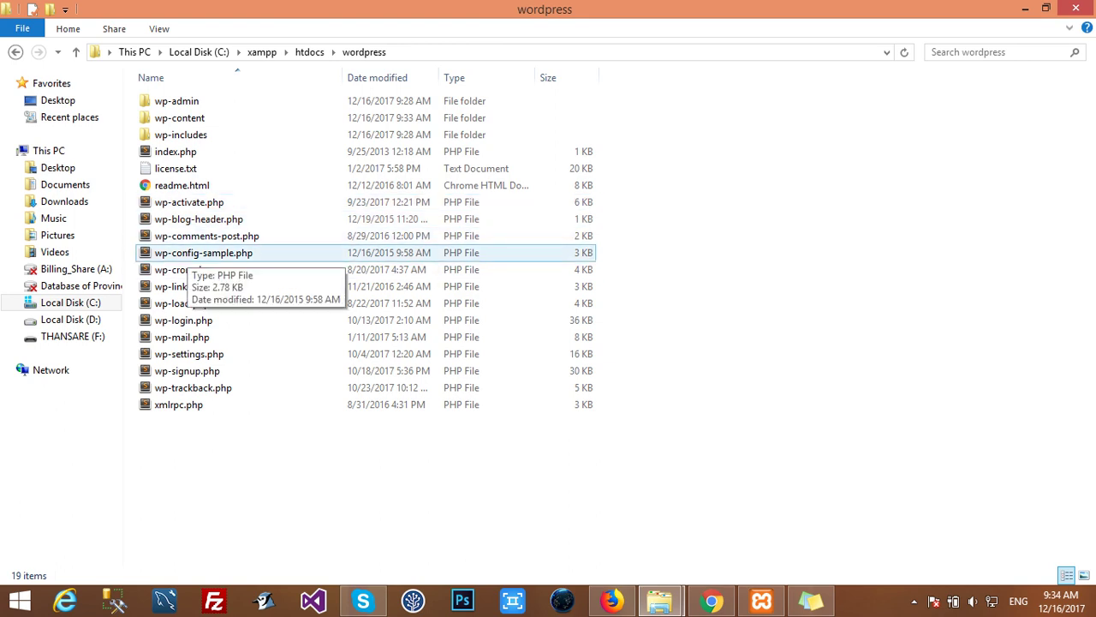
{"action": "left_click", "coordinate": [203, 253]}
{"action": "right_click", "coordinate": [183, 253]}
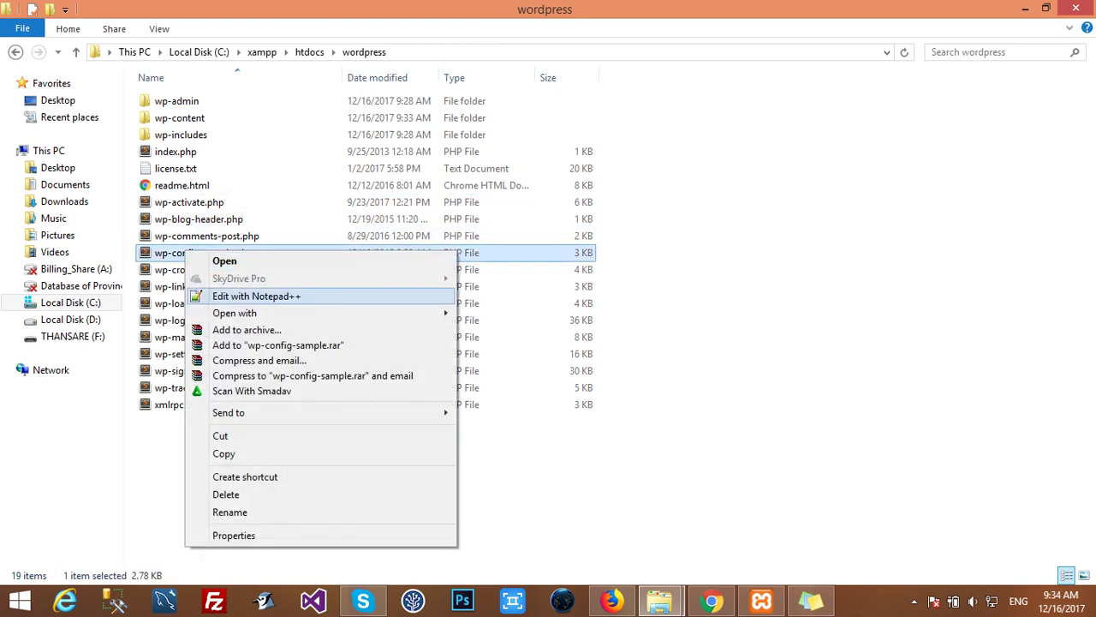
{"action": "left_click", "coordinate": [249, 289]}
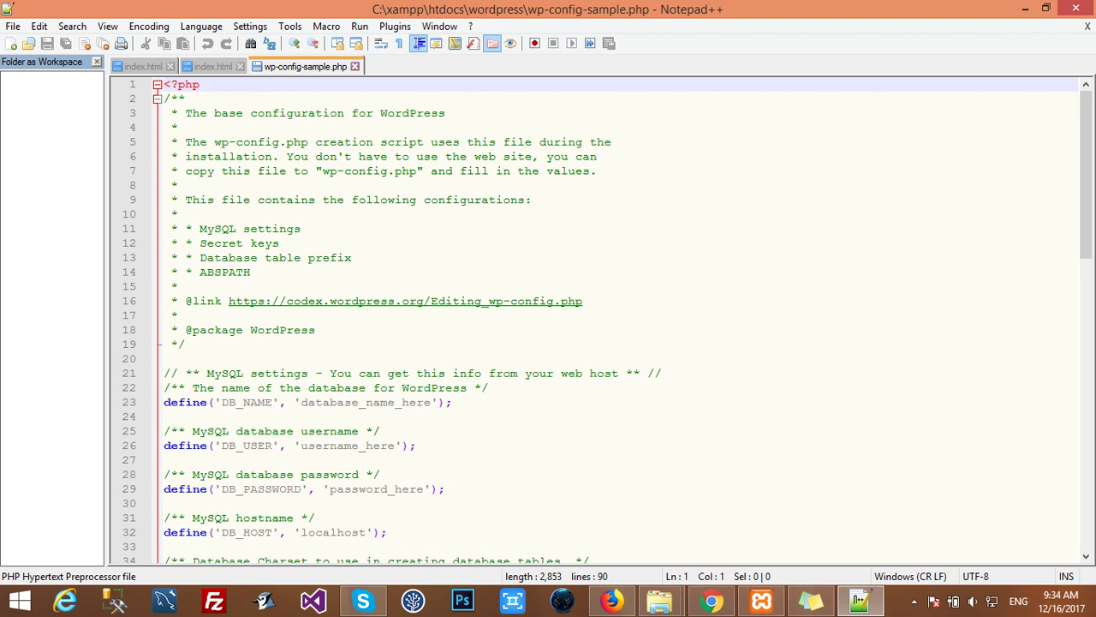
Step: Examine the DB_NAME and DB_USER definitions, and minimize Notepad++ and File Explorer to return to the setup page
{"action": "left_click", "coordinate": [345, 446]}
{"action": "left_click", "coordinate": [370, 402]}
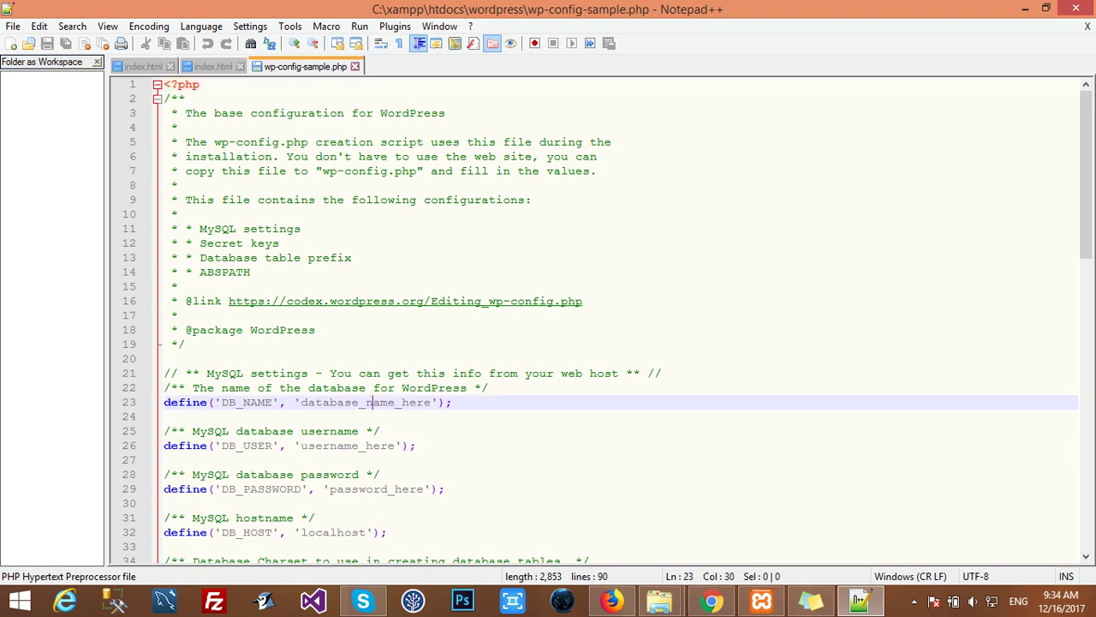
{"action": "left_click", "coordinate": [423, 402]}
{"action": "left_click", "coordinate": [1025, 8]}
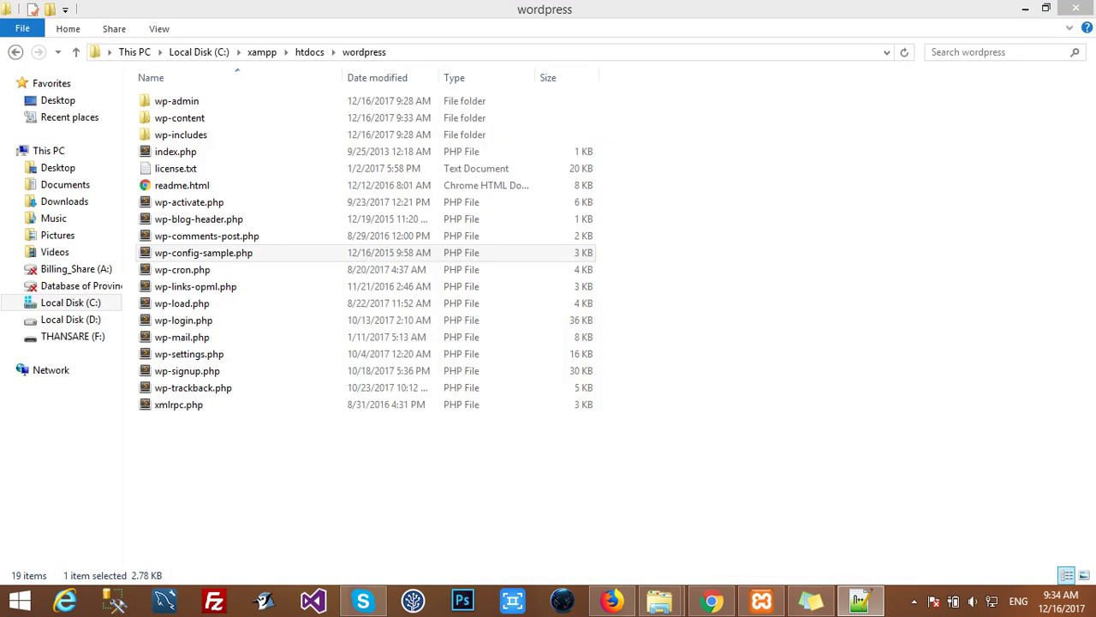
{"action": "left_click", "coordinate": [1025, 8]}
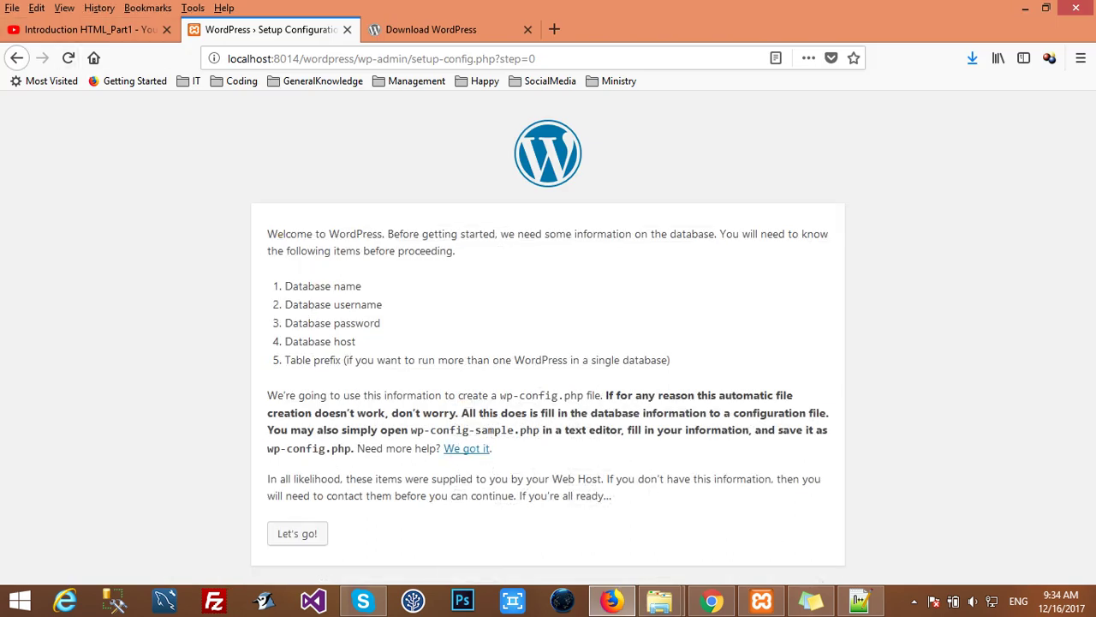
Step: Load localhost:8014 in place of the WordPress download page and open phpMyAdmin from the XAMPP dashboard
{"action": "left_click", "coordinate": [432, 29]}
{"action": "key", "text": "ctrl+l"}
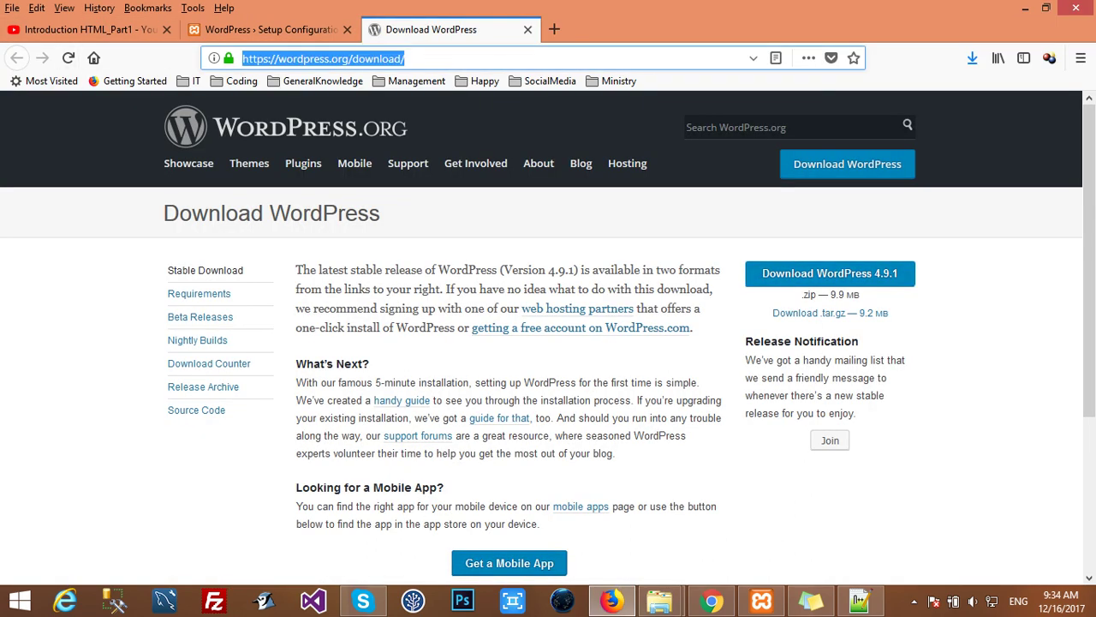
{"action": "type", "text": "localhost"}
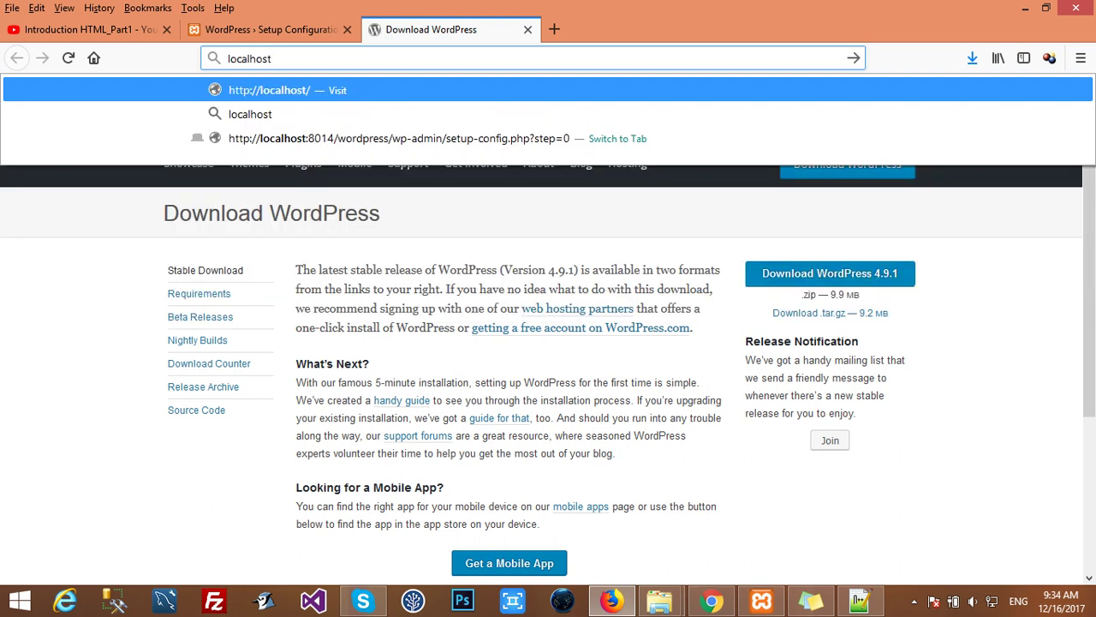
{"action": "type", "text": ":801"}
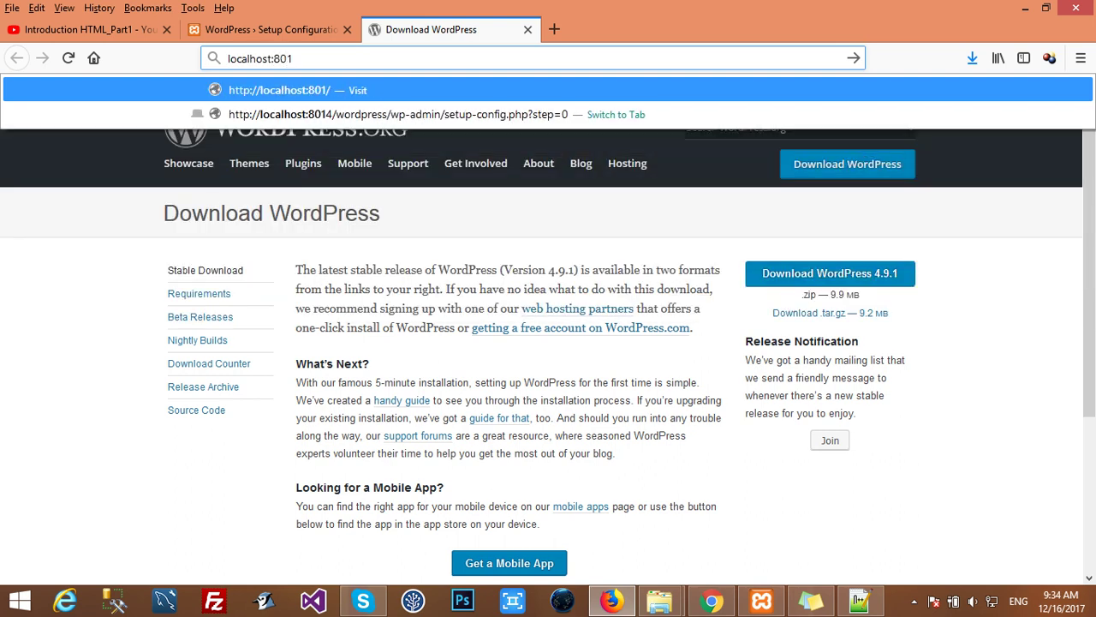
{"action": "type", "text": "4"}
{"action": "key", "text": "Return"}
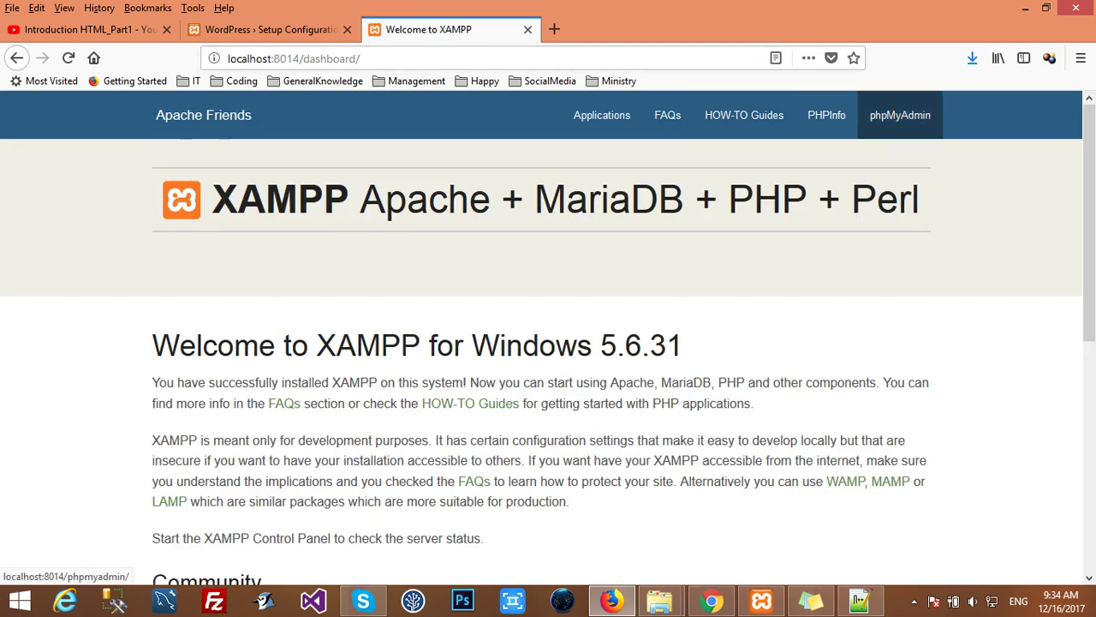
{"action": "left_click", "coordinate": [900, 115]}
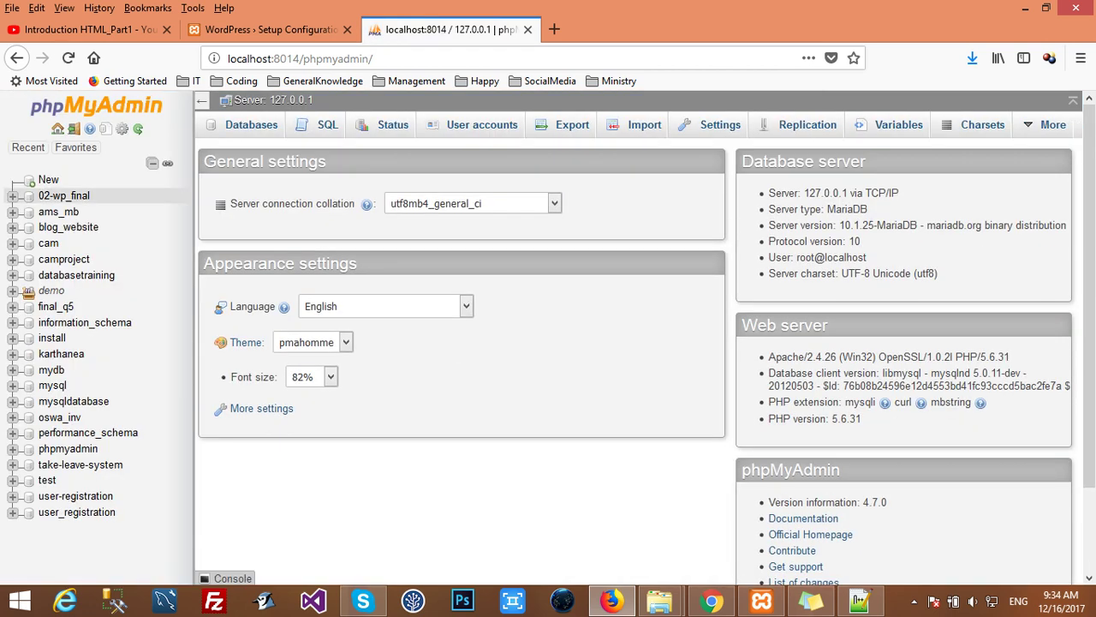
Step: Create a database named Word_Project in phpMyAdmin, leaving the collation unset
{"action": "left_click", "coordinate": [251, 125]}
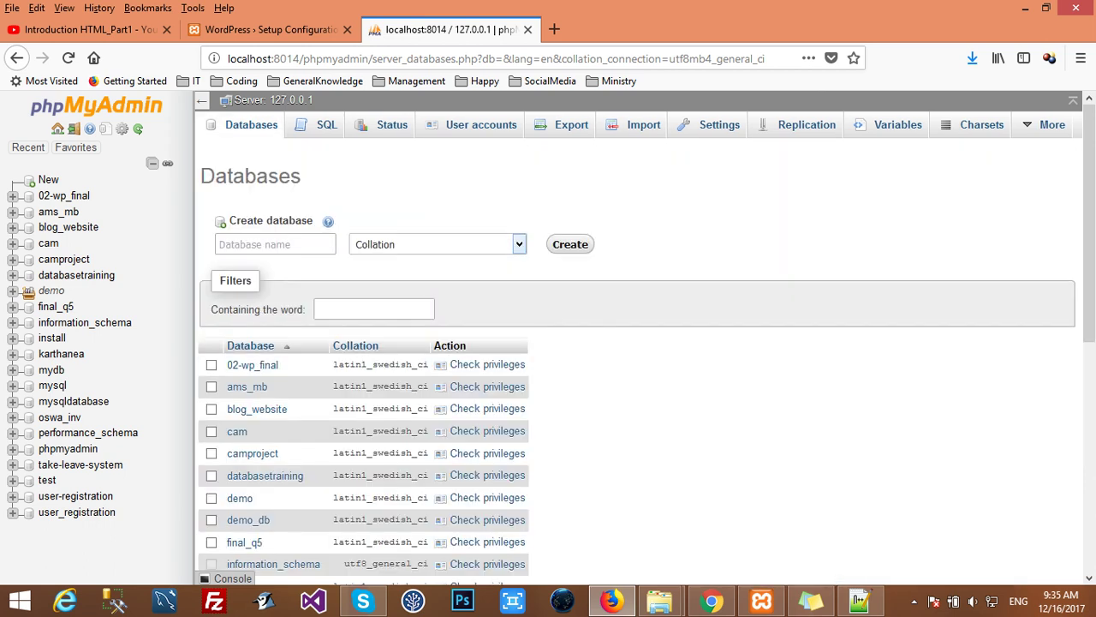
{"action": "left_click", "coordinate": [275, 244]}
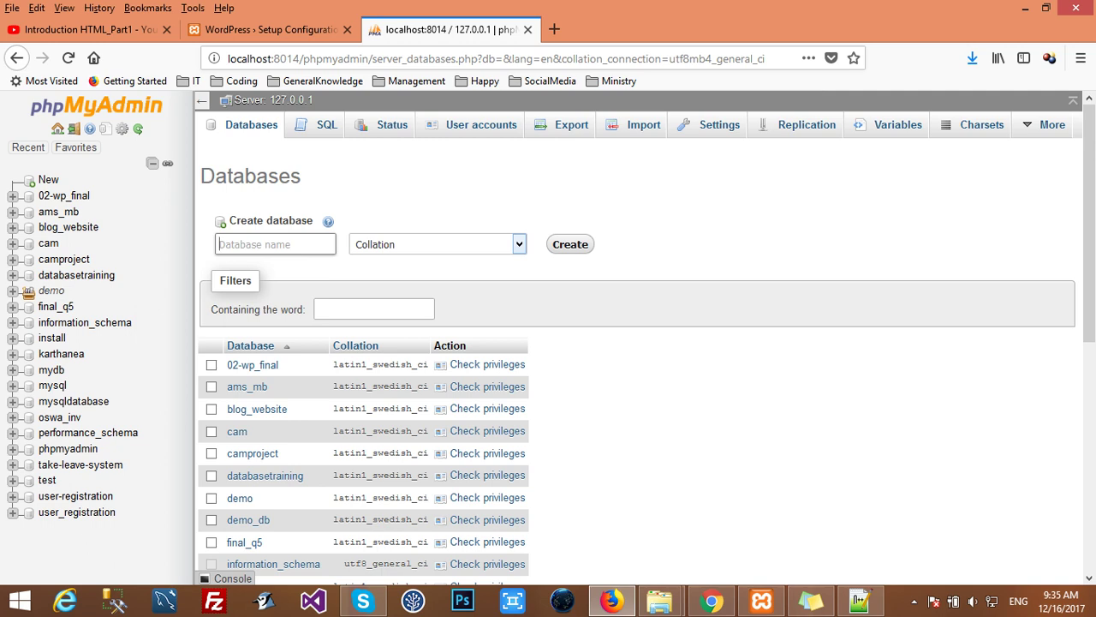
{"action": "type", "text": "W"}
{"action": "type", "text": "o"}
{"action": "type", "text": "r"}
{"action": "type", "text": "d"}
{"action": "type", "text": "press"}
{"action": "key", "text": "BackSpace"}
{"action": "key", "text": "BackSpace"}
{"action": "key", "text": "BackSpace"}
{"action": "key", "text": "BackSpace"}
{"action": "key", "text": "BackSpace"}
{"action": "type", "text": "_Project"}
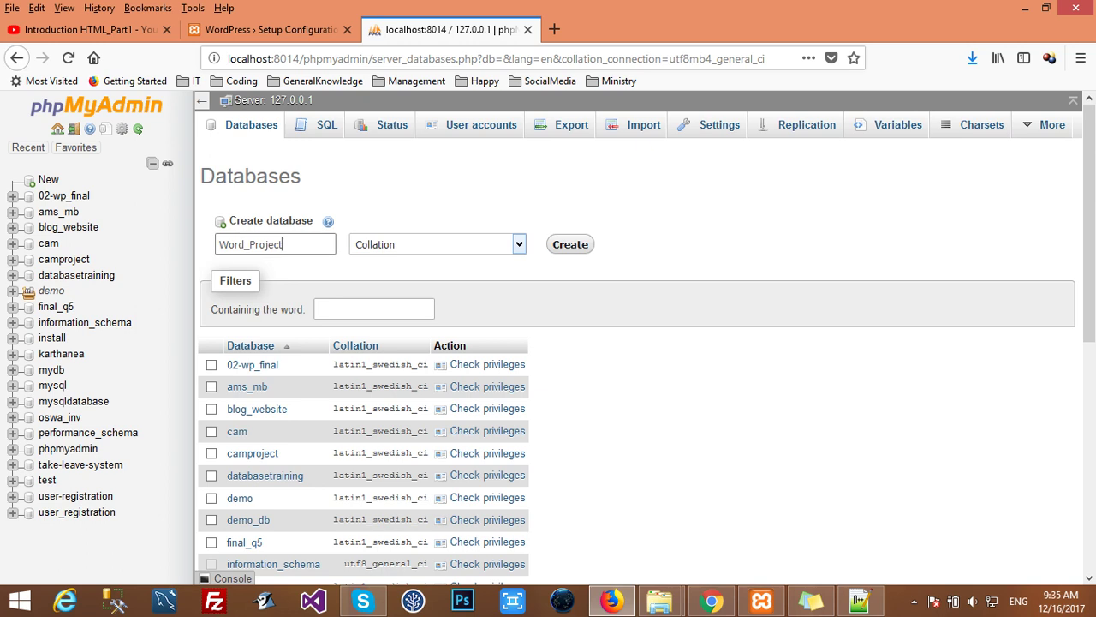
{"action": "key", "text": "Return"}
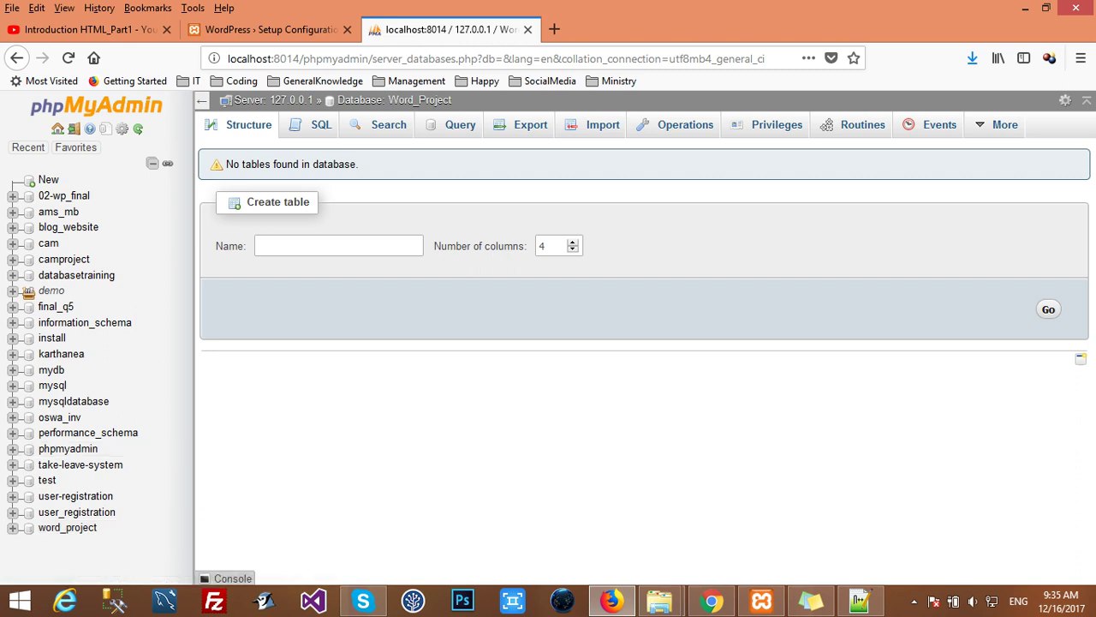
Step: Open the word_project database, copy its name and minimize Firefox
{"action": "left_click", "coordinate": [68, 528]}
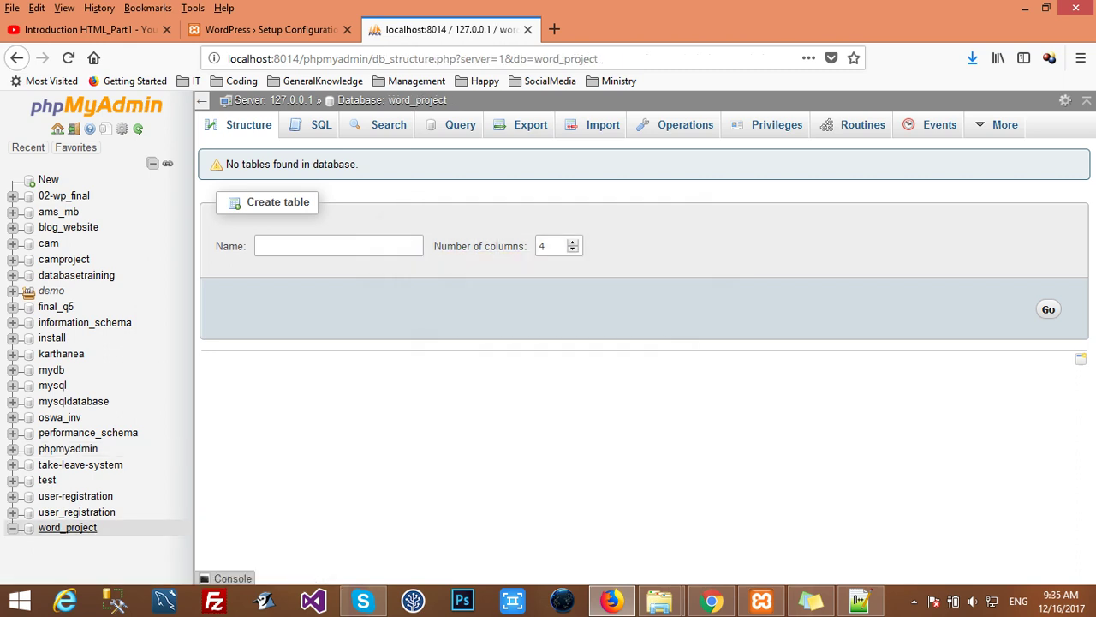
{"action": "left_click_drag", "start_coordinate": [98, 527], "coordinate": [37, 527]}
{"action": "key", "text": "ctrl+c"}
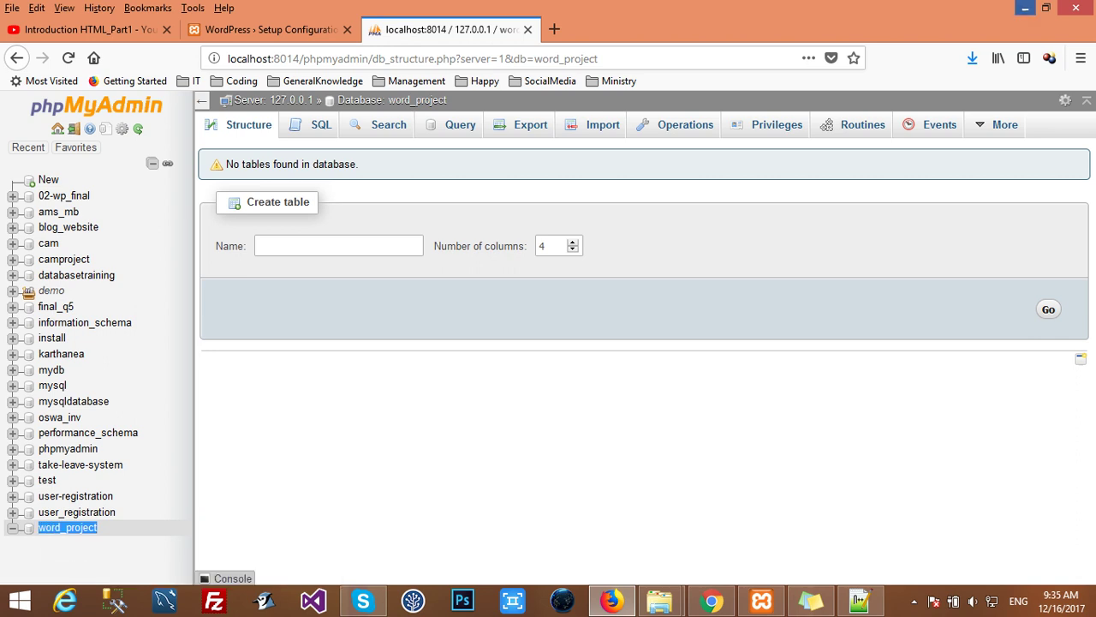
{"action": "left_click", "coordinate": [1026, 8]}
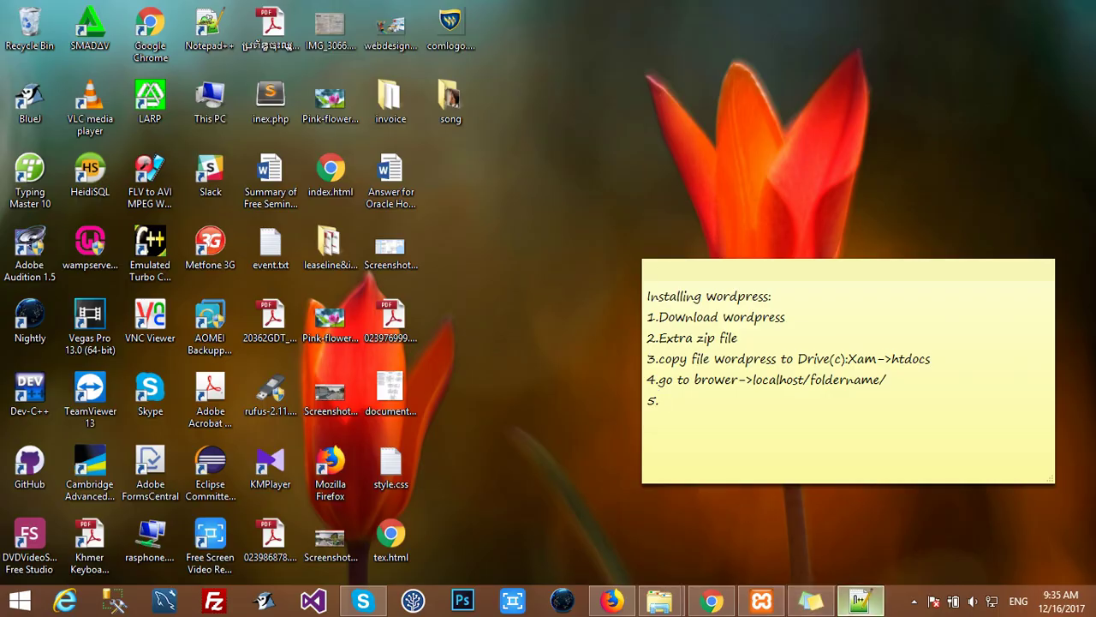
Step: Look over wp-config-sample.php in Notepad++ and locate that file in the wordpress folder in File Explorer
{"action": "left_click", "coordinate": [859, 600]}
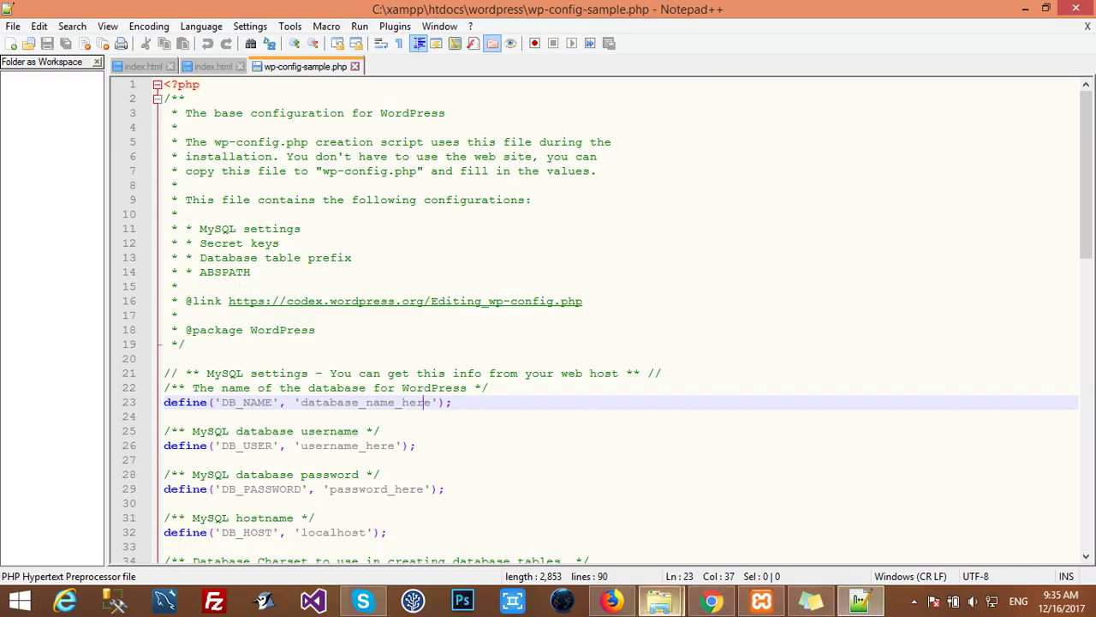
{"action": "mouse_move", "coordinate": [660, 600]}
{"action": "left_click", "coordinate": [749, 514]}
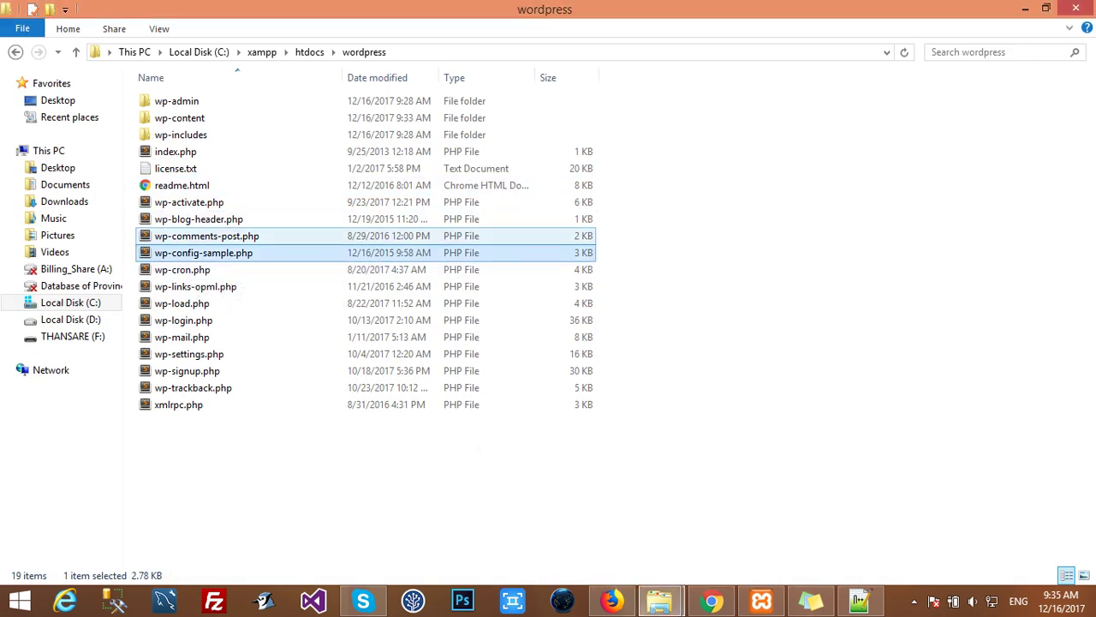
{"action": "left_click", "coordinate": [206, 235]}
{"action": "left_click", "coordinate": [203, 253]}
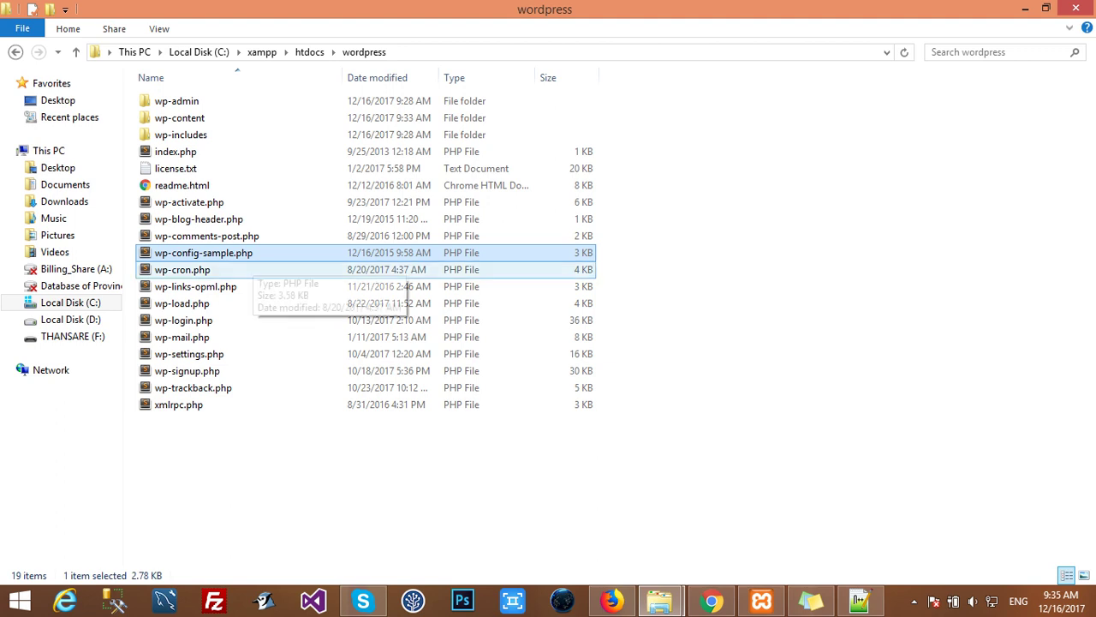
Step: Switch to Notepad++ and replace the DB_NAME placeholder in wp-config-sample.php with word_project
{"action": "left_click", "coordinate": [860, 599]}
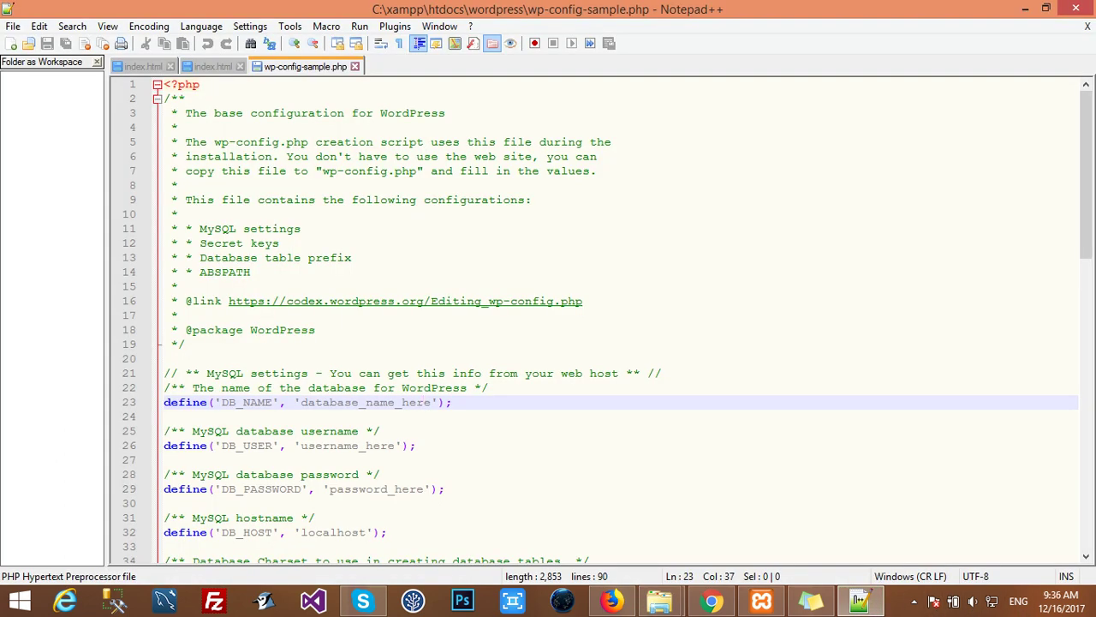
{"action": "key", "text": "shift+Left"}
{"action": "key", "text": "shift+Left"}
{"action": "key", "text": "shift+Left"}
{"action": "key", "text": "shift+Left"}
{"action": "key", "text": "shift+Left"}
{"action": "key", "text": "shift+Left"}
{"action": "key", "text": "shift+Left"}
{"action": "key", "text": "shift+Left"}
{"action": "key", "text": "shift+Left"}
{"action": "key", "text": "shift+Left"}
{"action": "key", "text": "shift+Left"}
{"action": "key", "text": "shift+Left"}
{"action": "key", "text": "shift+Left"}
{"action": "key", "text": "shift+Left"}
{"action": "key", "text": "shift+Left"}
{"action": "key", "text": "shift+Left"}
{"action": "key", "text": "shift+Left"}
{"action": "key", "text": "shift+Left"}
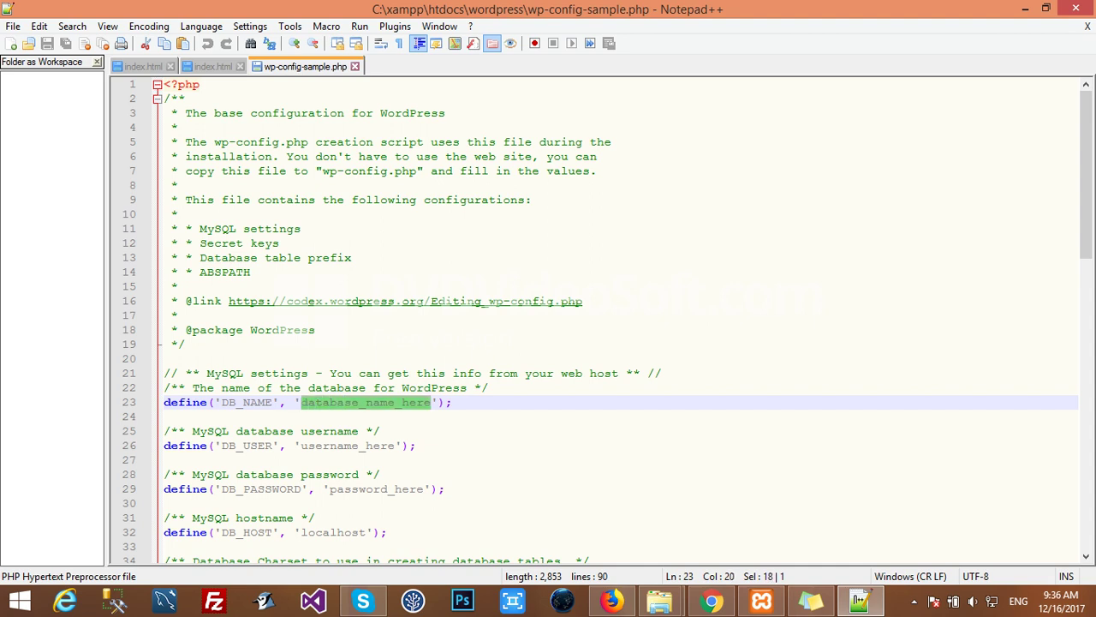
{"action": "key", "text": "ctrl+v"}
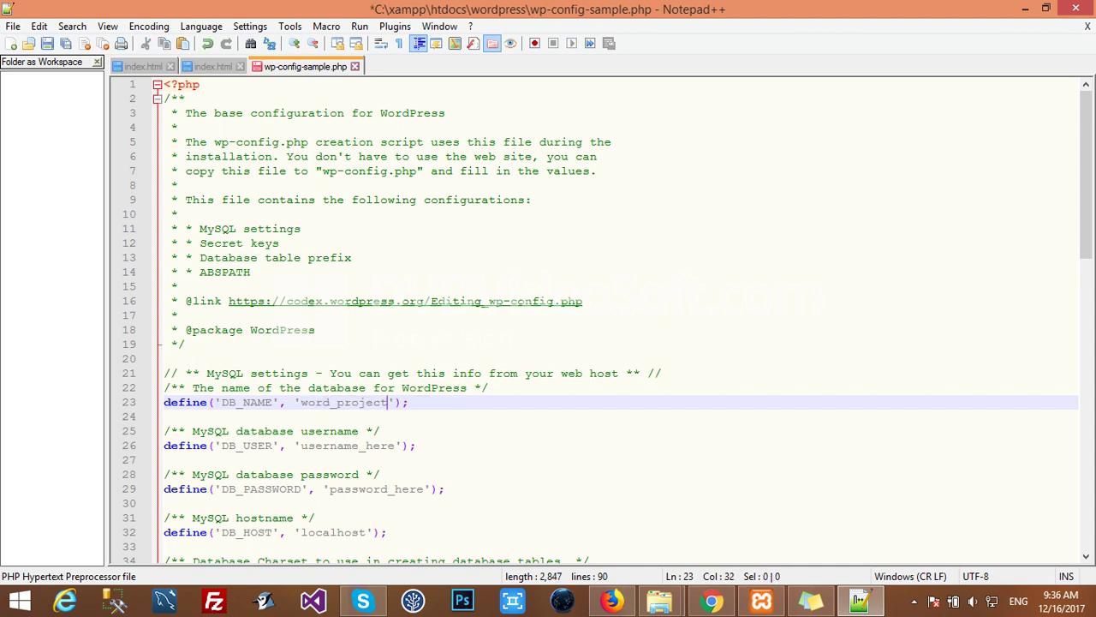
Step: Delete the placeholder value of DB_USER, leaving empty quotes
{"action": "key", "text": "Down"}
{"action": "key", "text": "Down"}
{"action": "key", "text": "Down"}
{"action": "key", "text": "Right"}
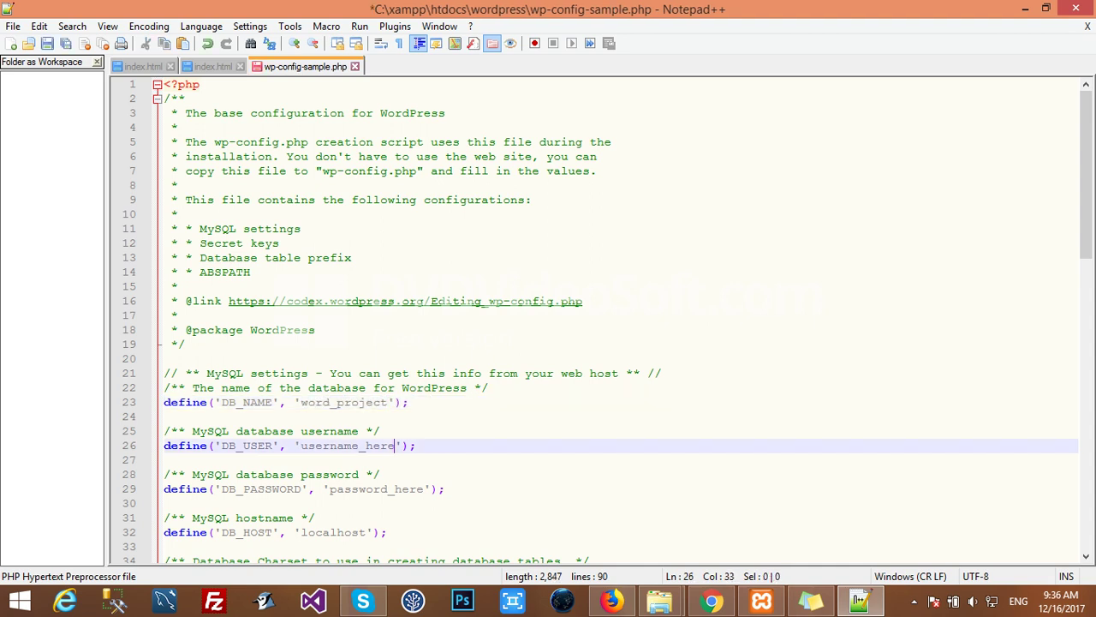
{"action": "key", "text": "shift+Left"}
{"action": "key", "text": "shift+Left"}
{"action": "key", "text": "shift+Left"}
{"action": "key", "text": "shift+Left"}
{"action": "key", "text": "shift+Left"}
{"action": "key", "text": "shift+Left"}
{"action": "key", "text": "shift+Left"}
{"action": "key", "text": "shift+Left"}
{"action": "key", "text": "shift+Left"}
{"action": "key", "text": "shift+Left"}
{"action": "key", "text": "shift+Left"}
{"action": "key", "text": "shift+Left"}
{"action": "key", "text": "shift+Left"}
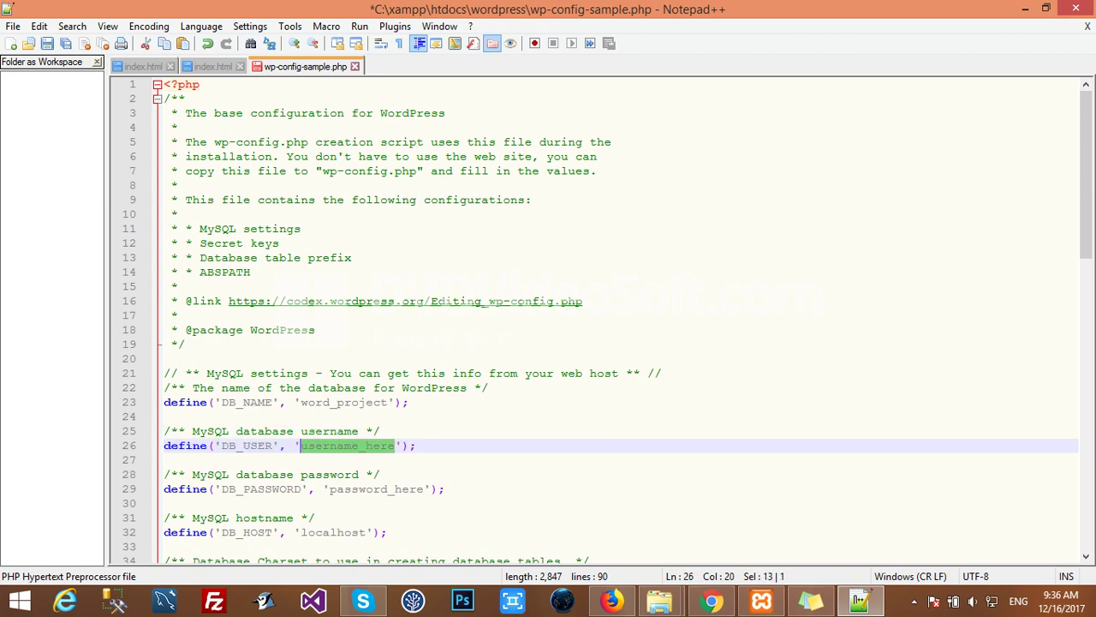
{"action": "key", "text": "BackSpace"}
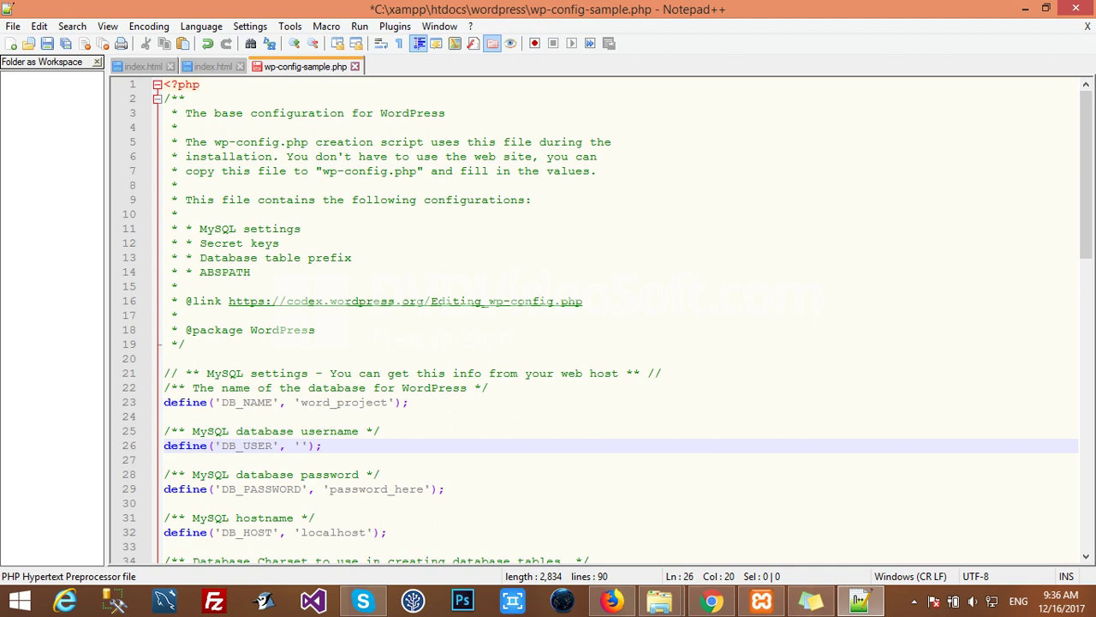
Step: Delete the placeholder value of DB_PASSWORD, leaving empty quotes
{"action": "left_click", "coordinate": [423, 488]}
{"action": "key", "text": "shift+Left"}
{"action": "key", "text": "shift+Left"}
{"action": "key", "text": "shift+Left"}
{"action": "key", "text": "shift+Left"}
{"action": "key", "text": "shift+Left"}
{"action": "key", "text": "shift+Left"}
{"action": "key", "text": "shift+Left"}
{"action": "key", "text": "shift+Left"}
{"action": "key", "text": "shift+Left"}
{"action": "key", "text": "shift+Left"}
{"action": "key", "text": "shift+Left"}
{"action": "key", "text": "shift+Left"}
{"action": "key", "text": "shift+Left"}
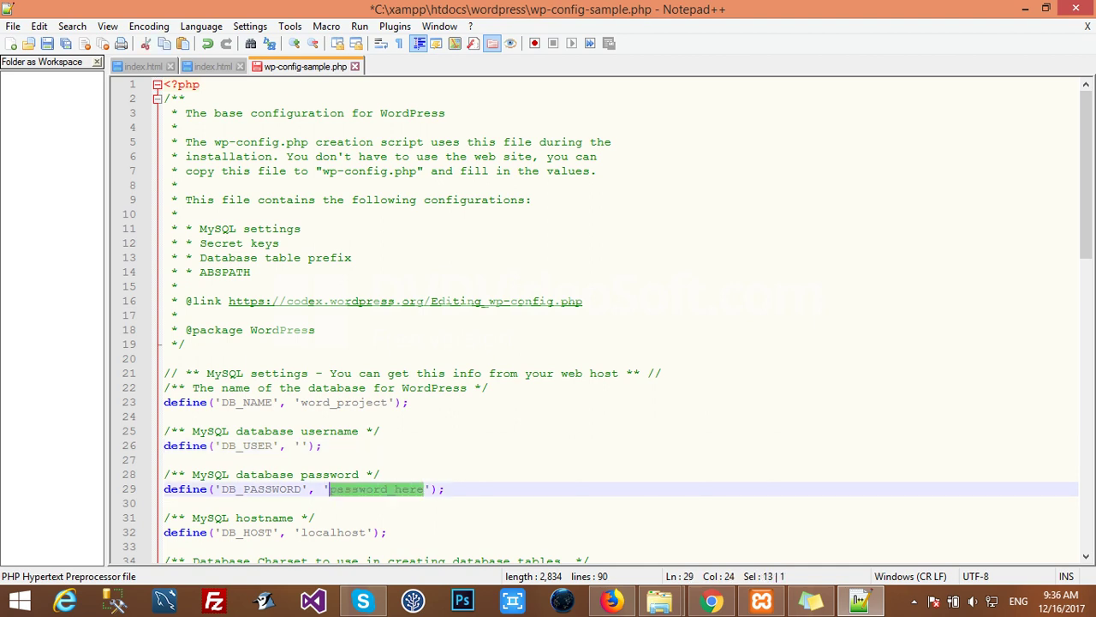
{"action": "key", "text": "BackSpace"}
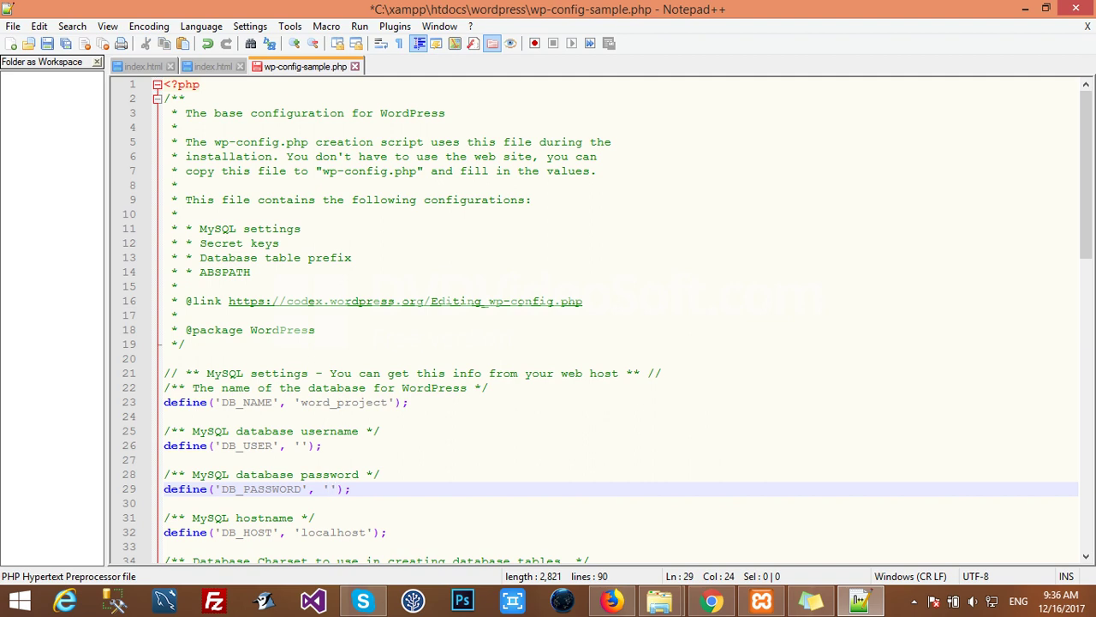
Step: Set DB_HOST to localhost:8014 and save wp-config-sample.php
{"action": "left_click", "coordinate": [366, 532]}
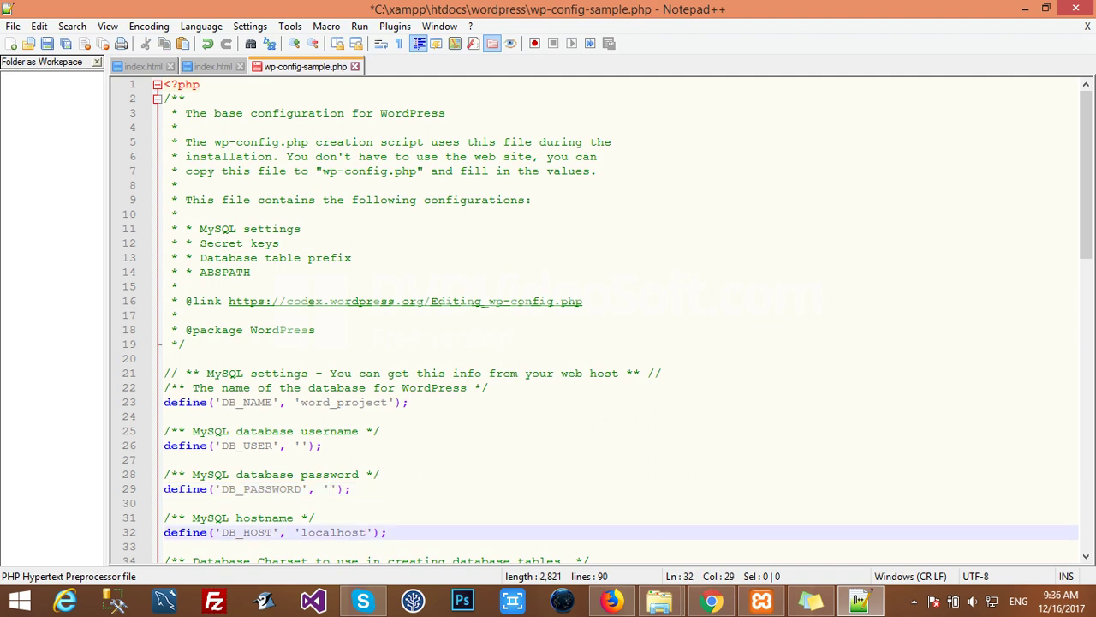
{"action": "type", "text": ":8014"}
{"action": "left_click", "coordinate": [350, 489]}
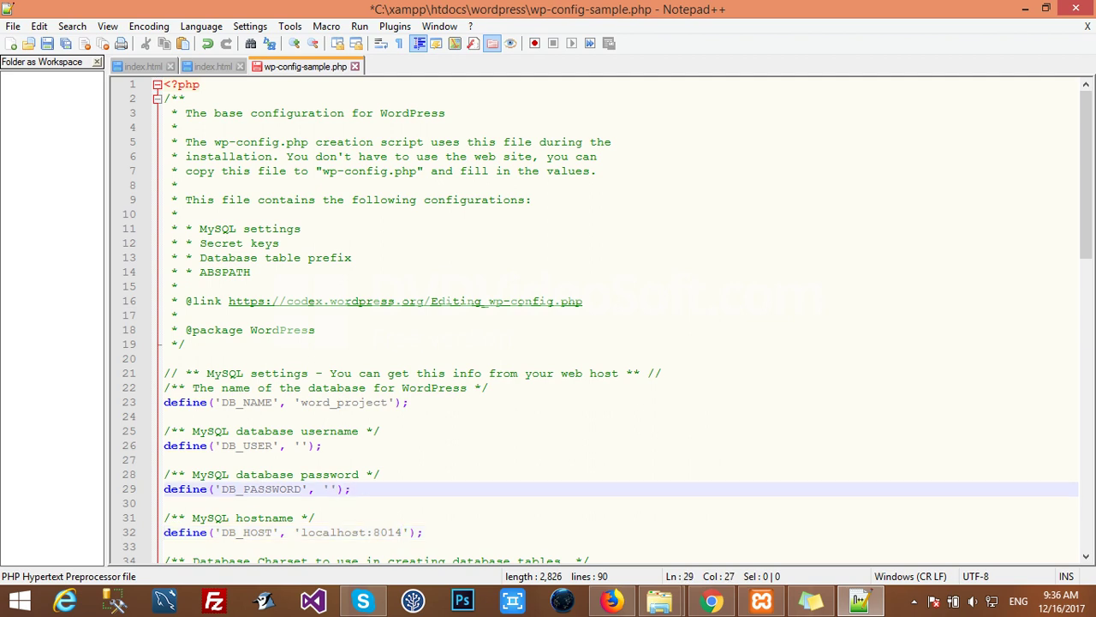
{"action": "key", "text": "ctrl+s"}
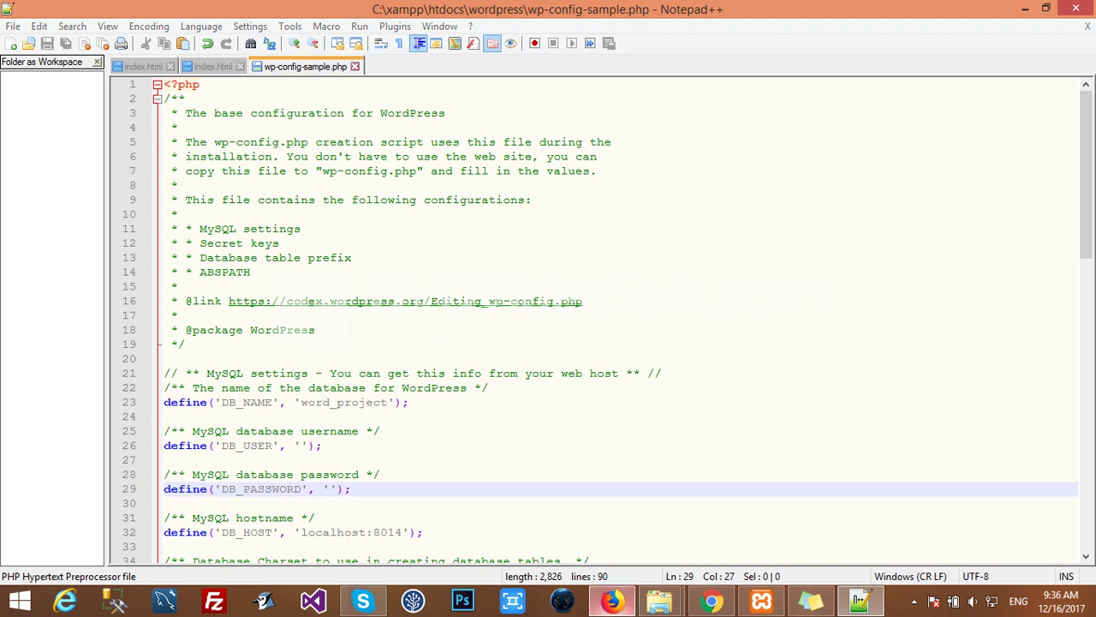
Step: Switch to the WordPress setup page in Firefox and proceed to the database connection form
{"action": "left_click", "coordinate": [611, 602]}
{"action": "key", "text": "ctrl+shift+Tab"}
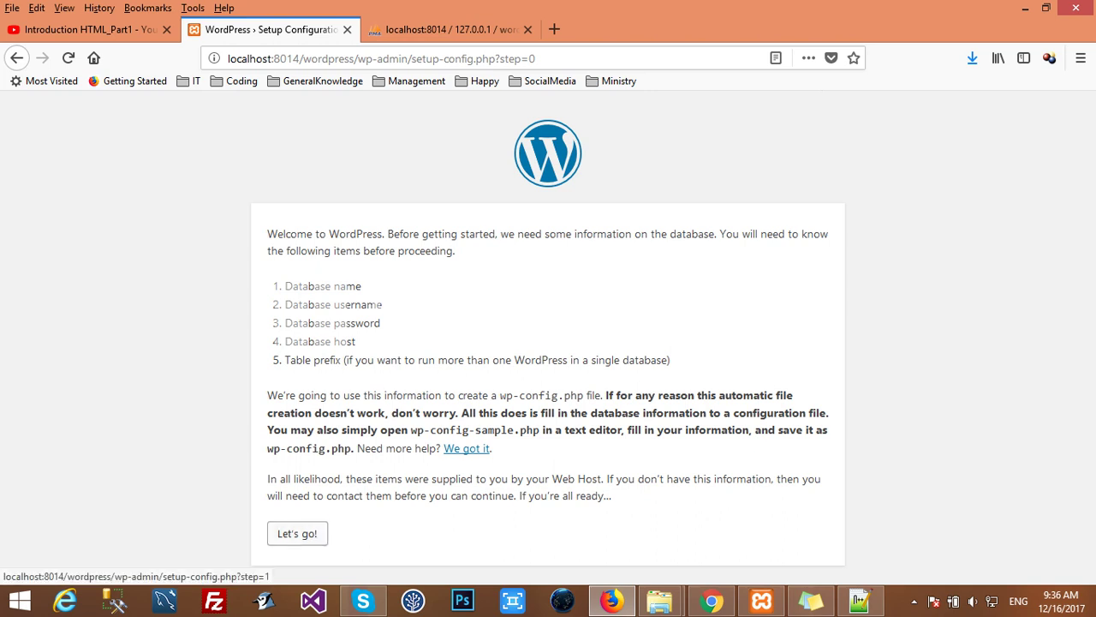
{"action": "left_click", "coordinate": [297, 533]}
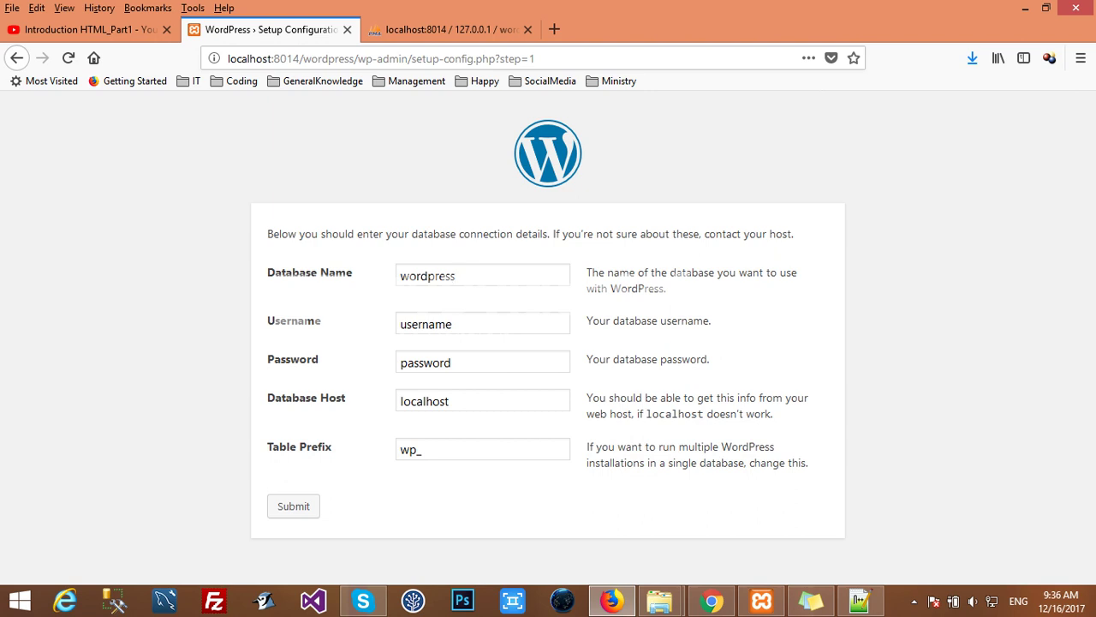
Step: Set the database name in the connection form to word_project
{"action": "key", "text": "shift+Left"}
{"action": "key", "text": "shift+Left"}
{"action": "key", "text": "shift+Left"}
{"action": "key", "text": "shift+Left"}
{"action": "key", "text": "shift+Left"}
{"action": "key", "text": "shift+Left"}
{"action": "key", "text": "shift+Left"}
{"action": "key", "text": "shift+Left"}
{"action": "key", "text": "shift+Left"}
{"action": "type", "text": "word_project"}
Step: Clear the default username and password from the database connection form
{"action": "key", "text": "ctrl+a"}
{"action": "key", "text": "BackSpace"}
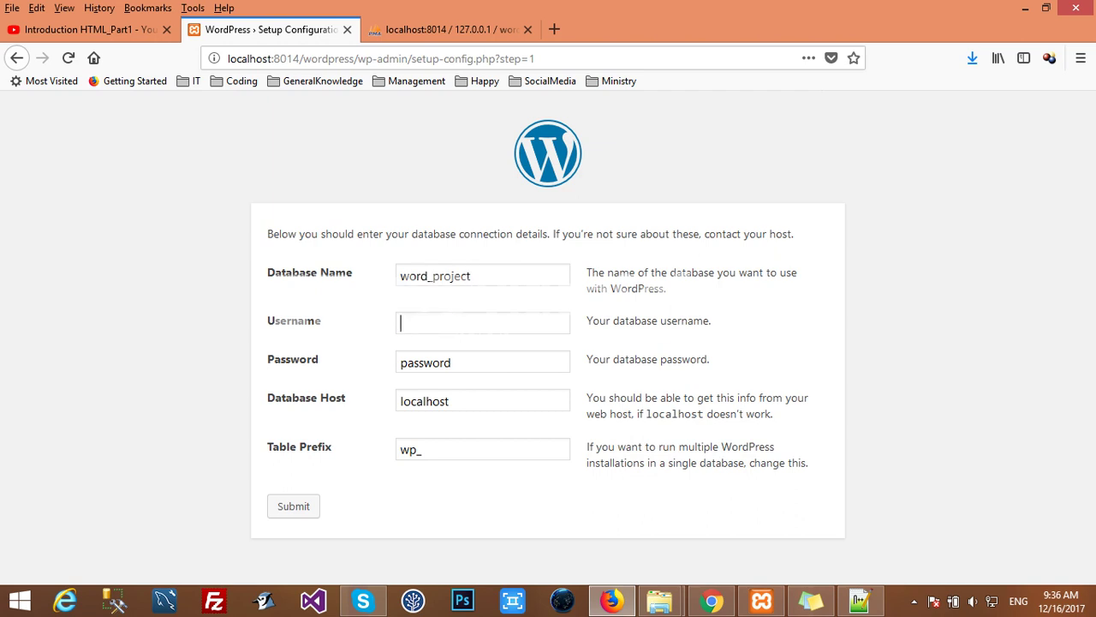
{"action": "key", "text": "Tab"}
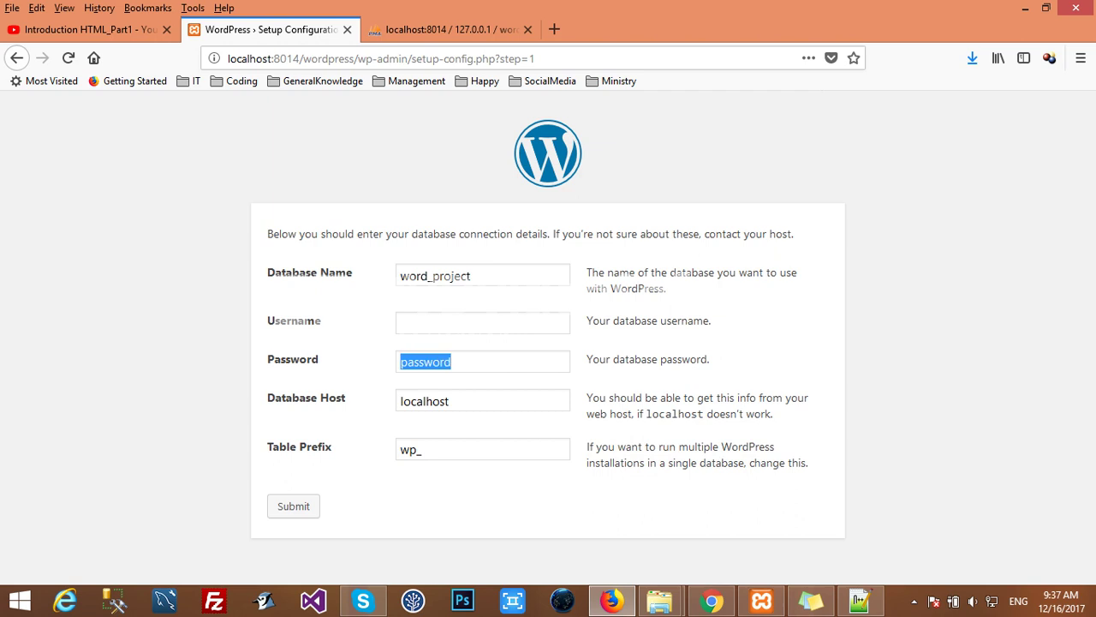
{"action": "key", "text": "BackSpace"}
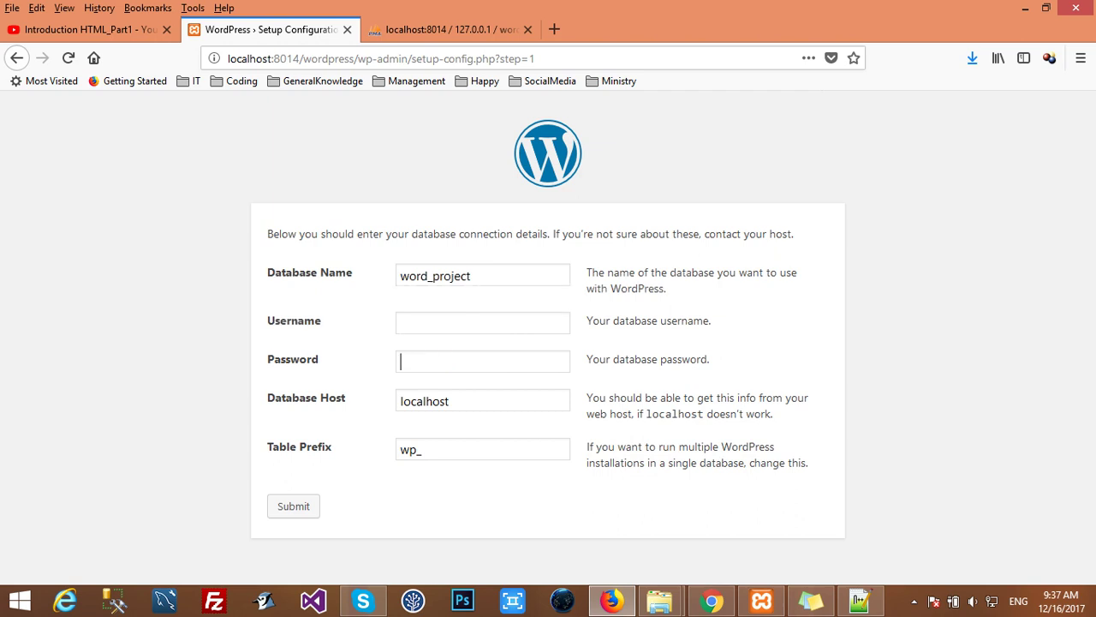
Step: Set the database host to localhost:8014 and the table prefix to Wp_, and submit the connection details
{"action": "left_click", "coordinate": [450, 401]}
{"action": "type", "text": ":802"}
{"action": "key", "text": "BackSpace"}
{"action": "type", "text": "15"}
{"action": "key", "text": "BackSpace"}
{"action": "type", "text": "4"}
{"action": "key", "text": "BackSpace"}
{"action": "key", "text": "BackSpace"}
{"action": "key", "text": "BackSpace"}
{"action": "type", "text": "W"}
{"action": "type", "text": "p_"}
{"action": "key", "text": "Return"}
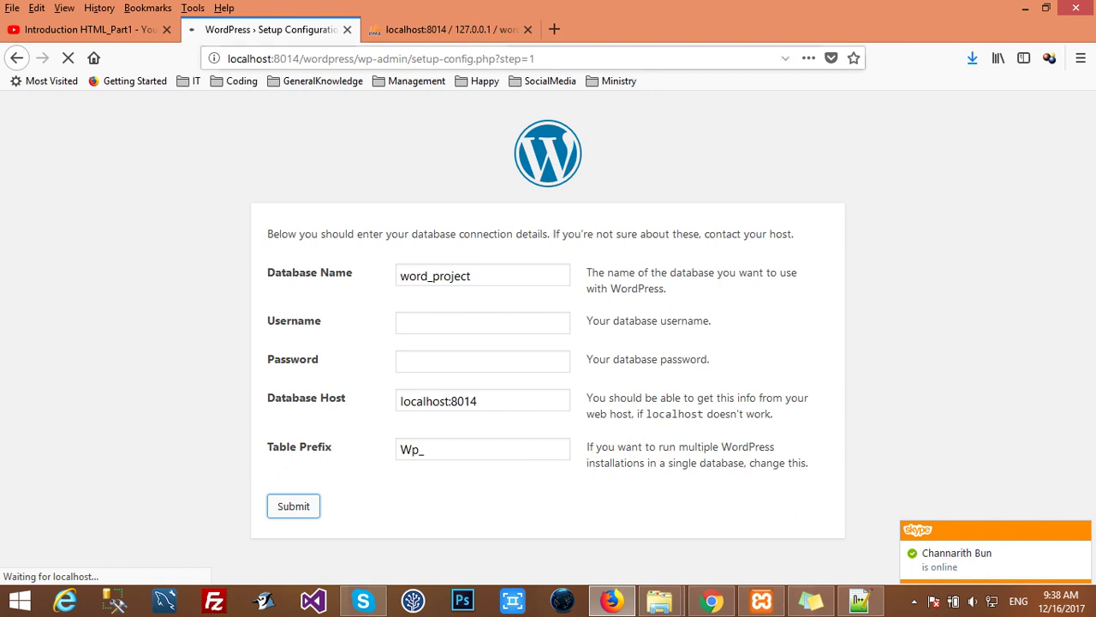
Step: Check the word_project database in phpMyAdmin and return to the WordPress connection form
{"action": "key", "text": "ctrl+Tab"}
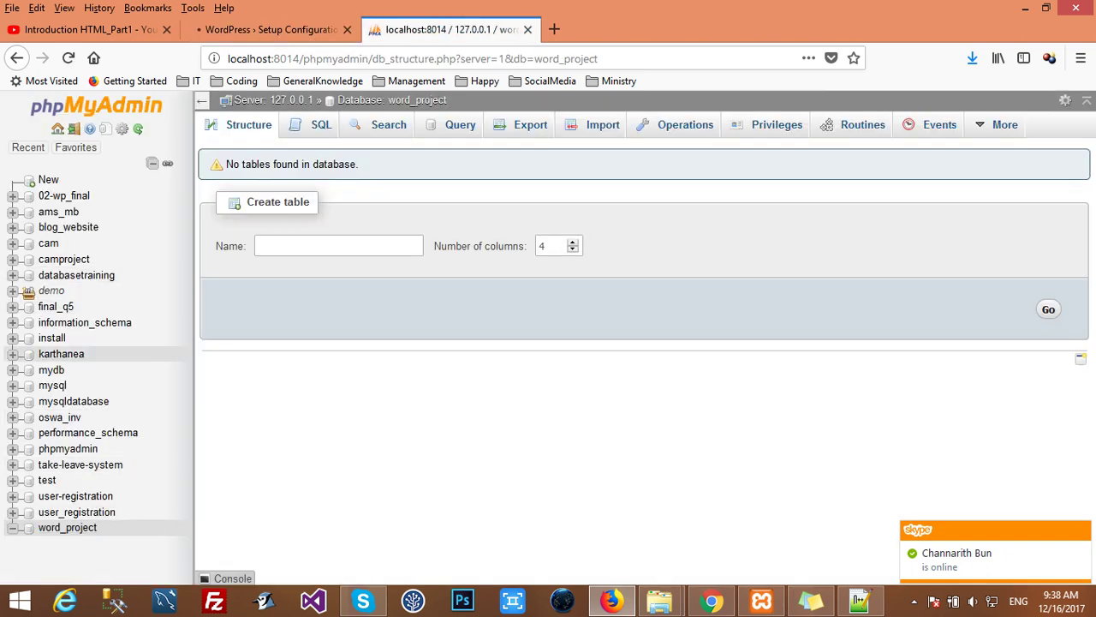
{"action": "key", "text": "ctrl+shift+Tab"}
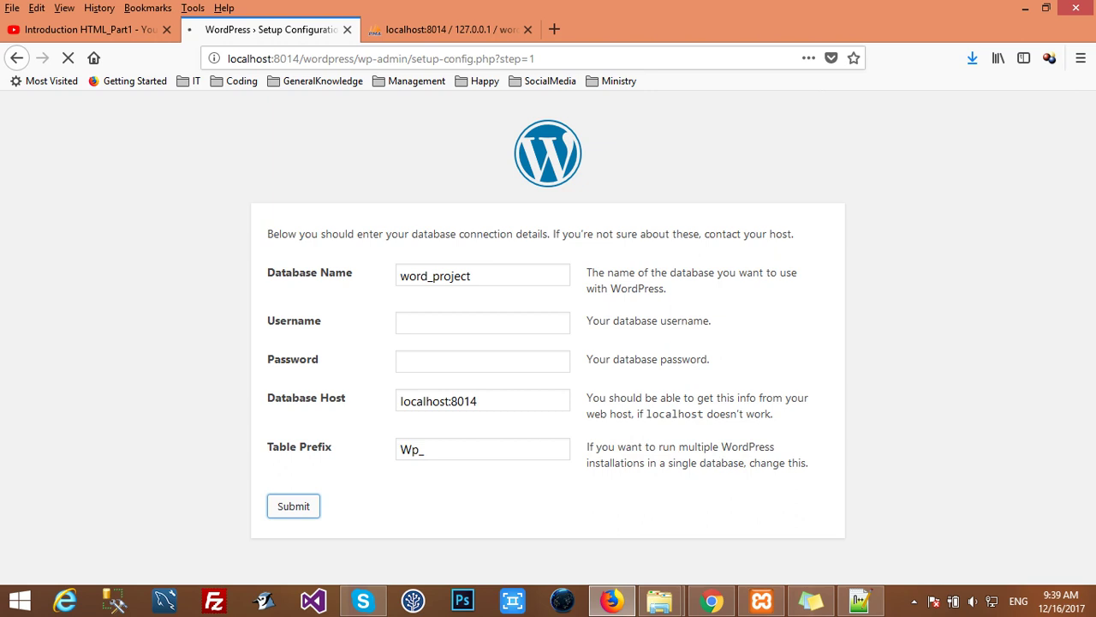
{"action": "left_click", "coordinate": [423, 449]}
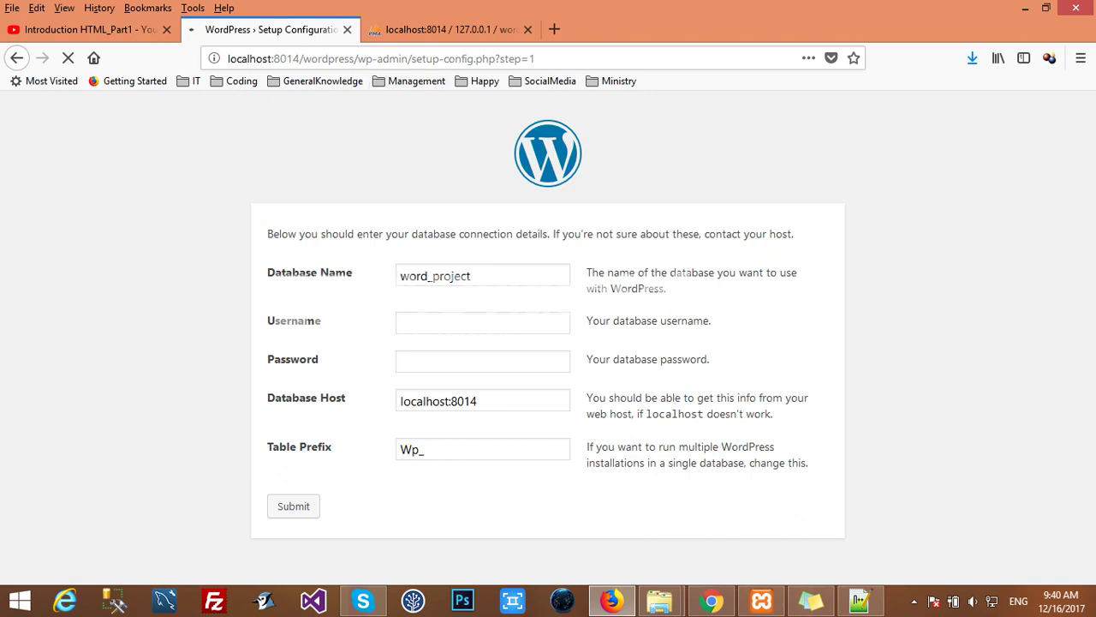
Step: Browse the second page of tables in the install database in phpMyAdmin and collapse that database in the navigation tree
{"action": "left_click", "coordinate": [450, 29]}
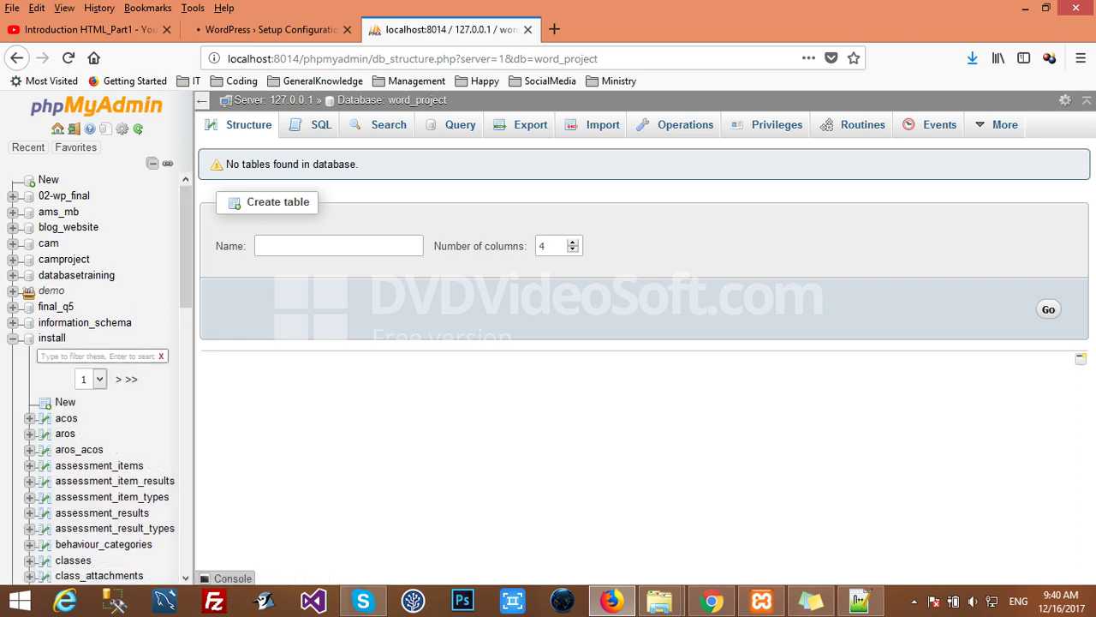
{"action": "left_click", "coordinate": [93, 379]}
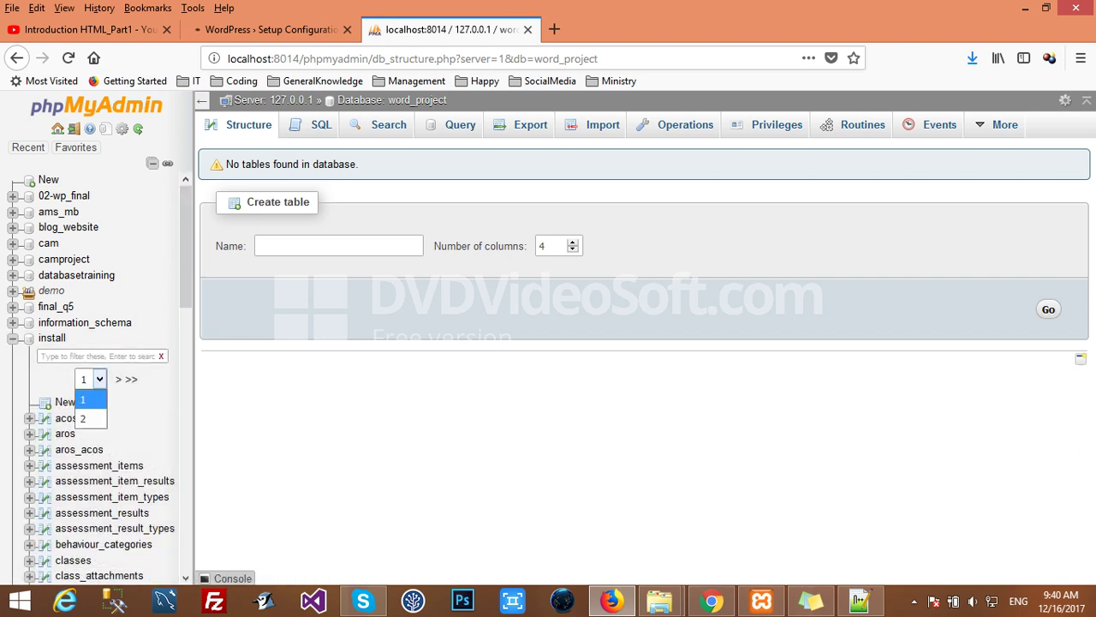
{"action": "left_click", "coordinate": [85, 417]}
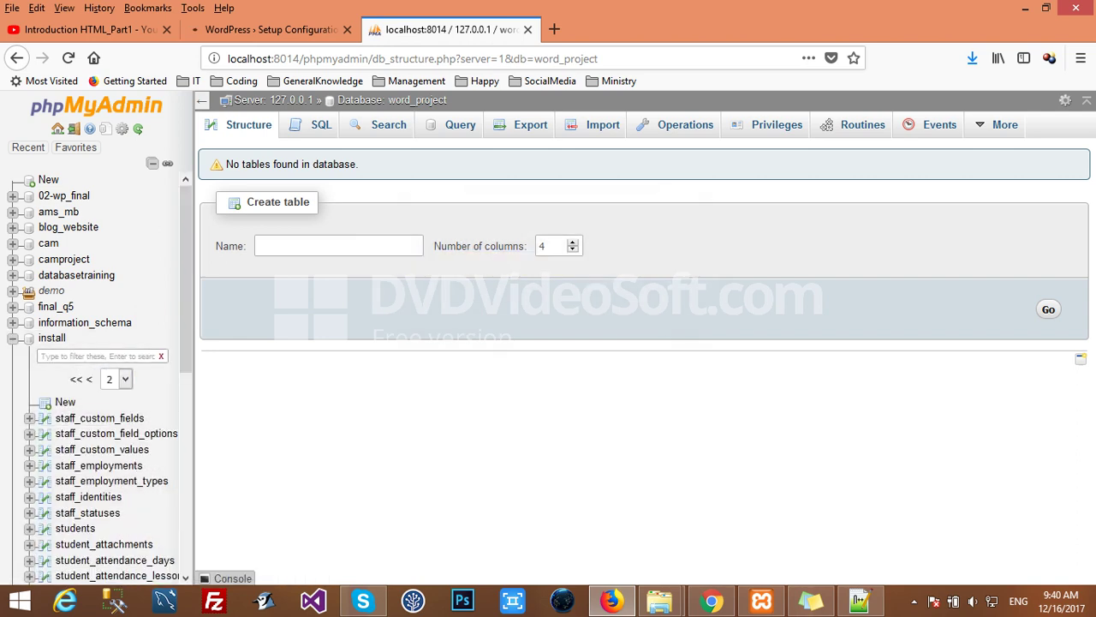
{"action": "left_click", "coordinate": [89, 378]}
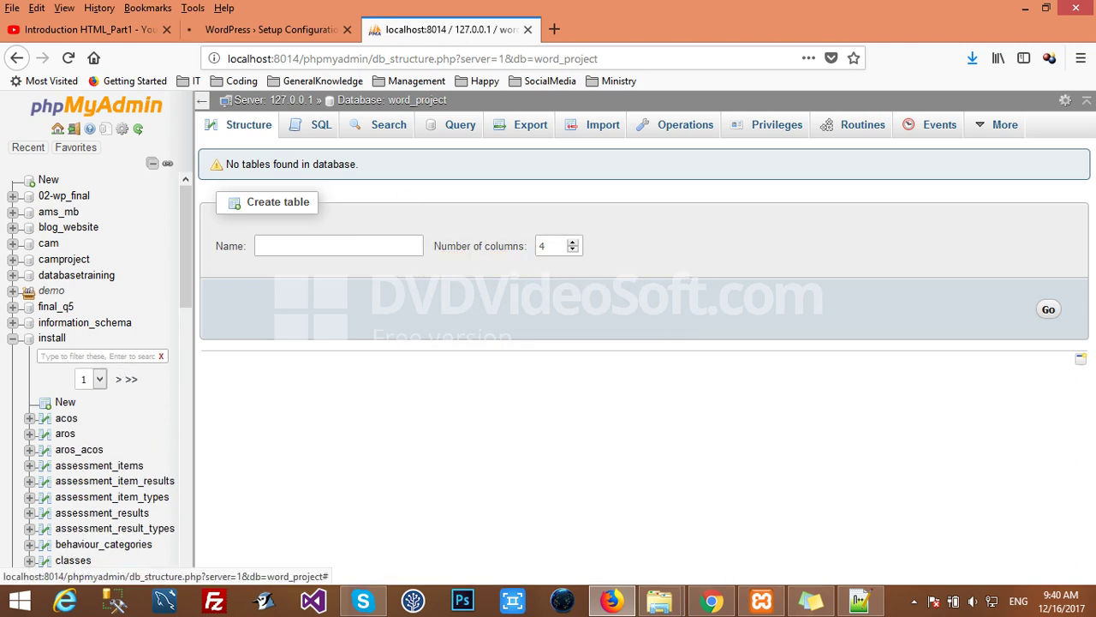
{"action": "left_click", "coordinate": [12, 337]}
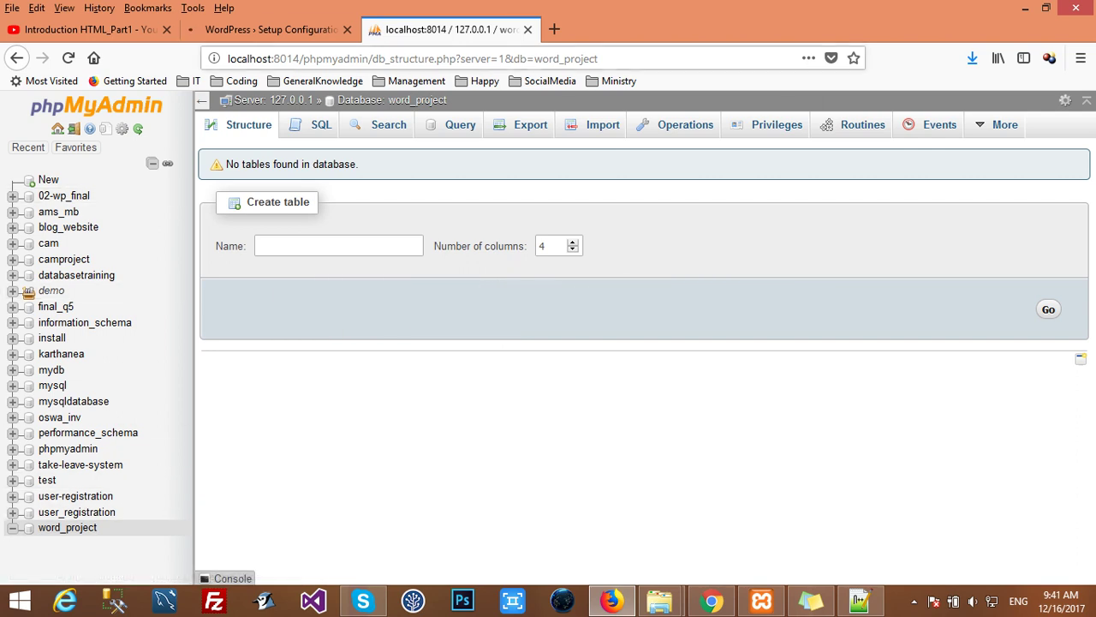
Step: Check the loading WordPress setup page against the word_project database structure in phpMyAdmin
{"action": "key", "text": "ctrl+Page_Up"}
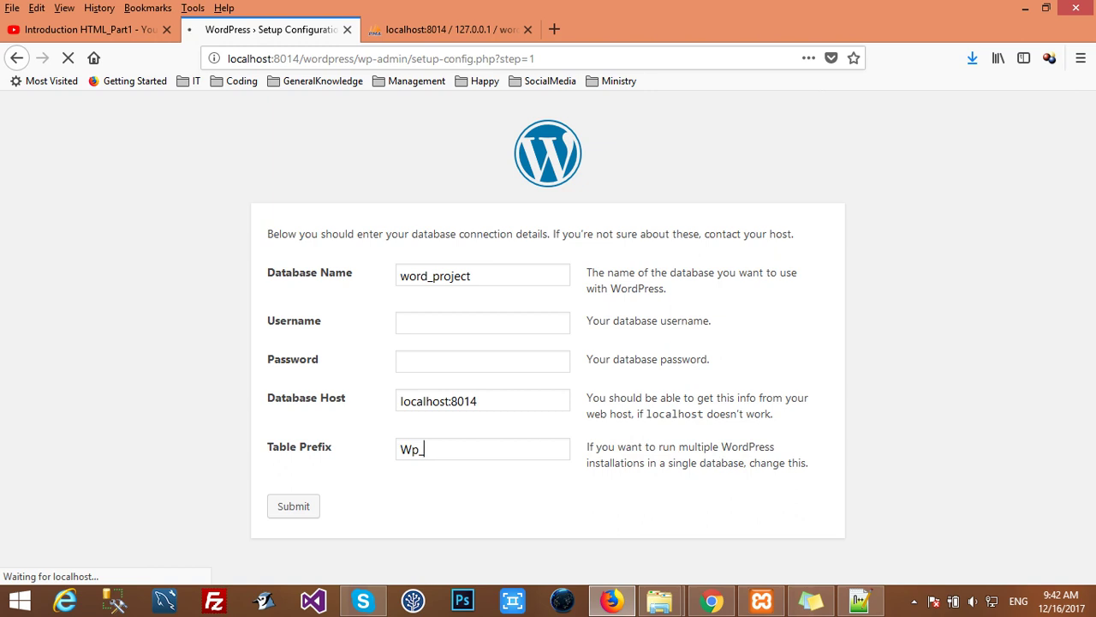
{"action": "key", "text": "ctrl+Tab"}
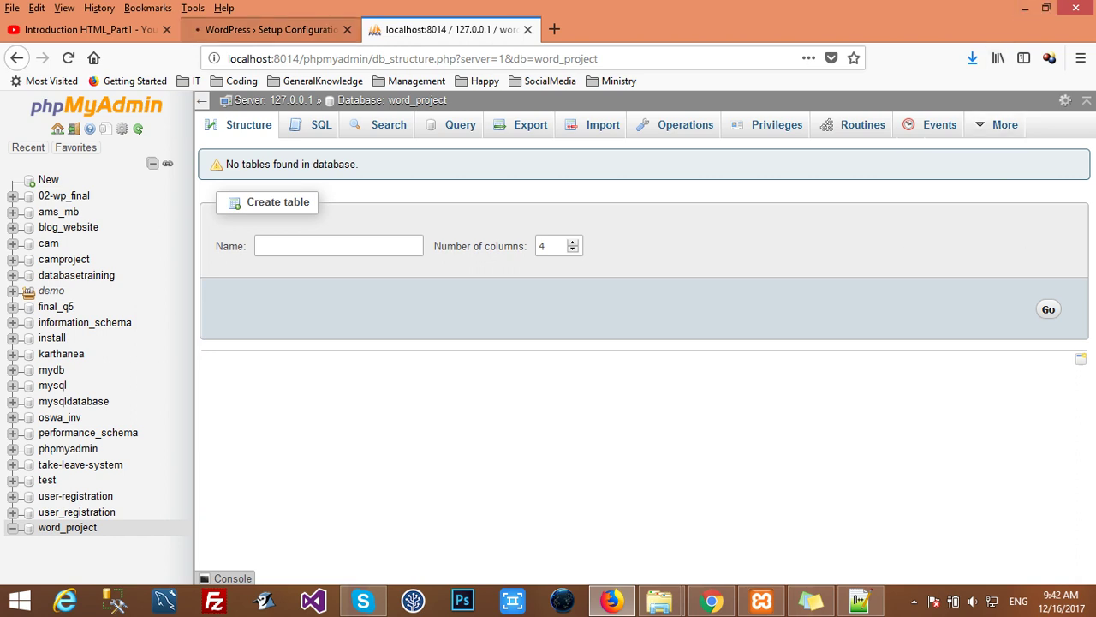
{"action": "key", "text": "ctrl+Page_Up"}
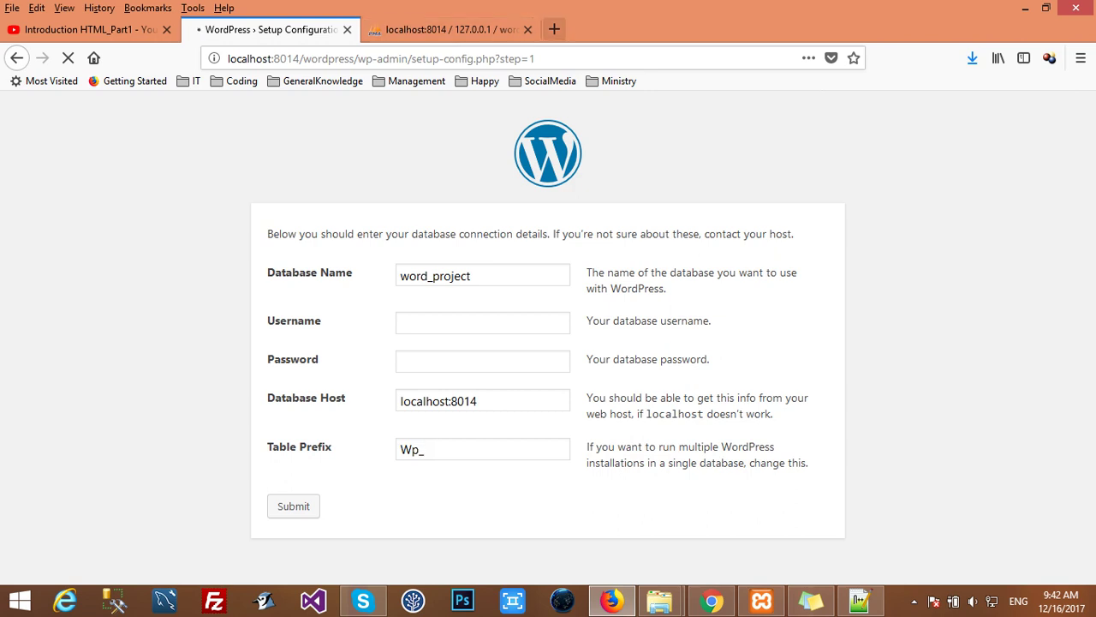
Step: Search Google for "wordpress download" in a new browser tab
{"action": "left_click", "coordinate": [554, 29]}
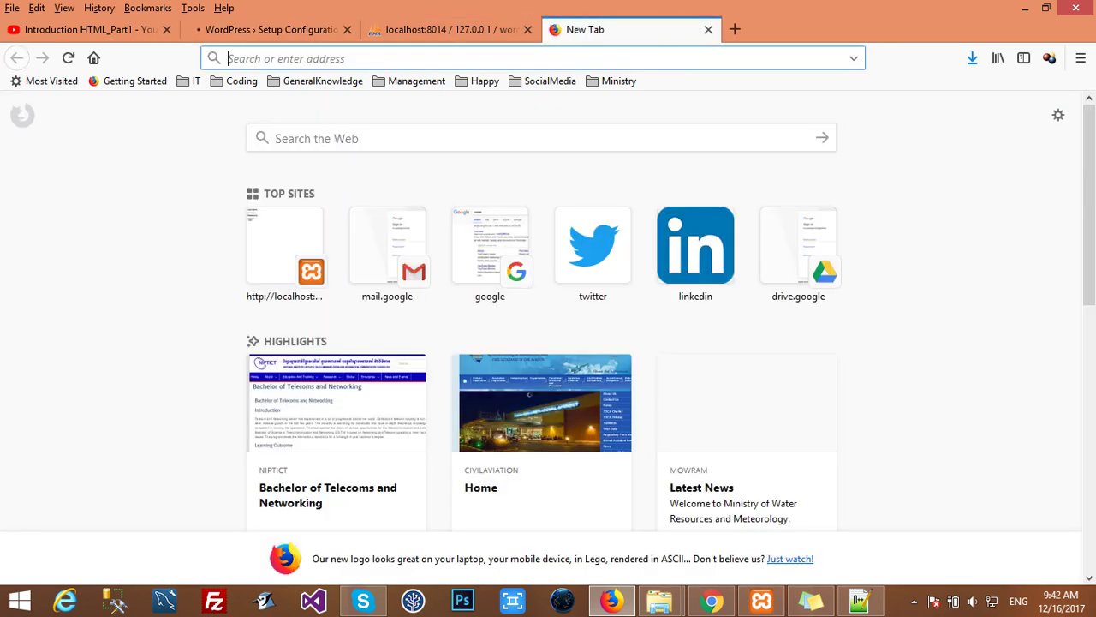
{"action": "left_click", "coordinate": [93, 58]}
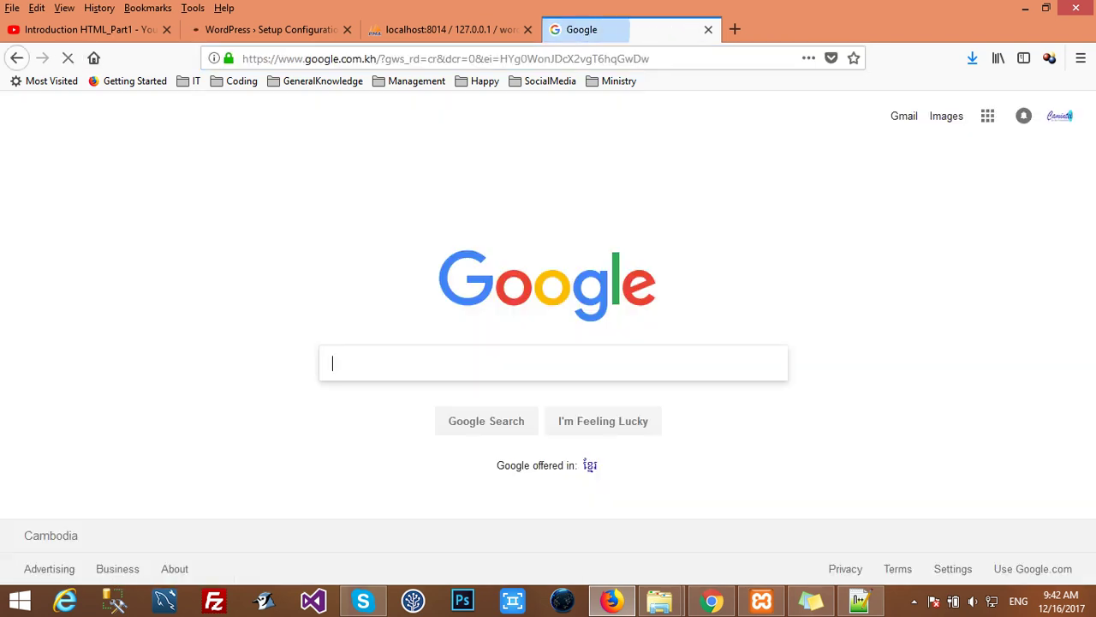
{"action": "type", "text": "word"}
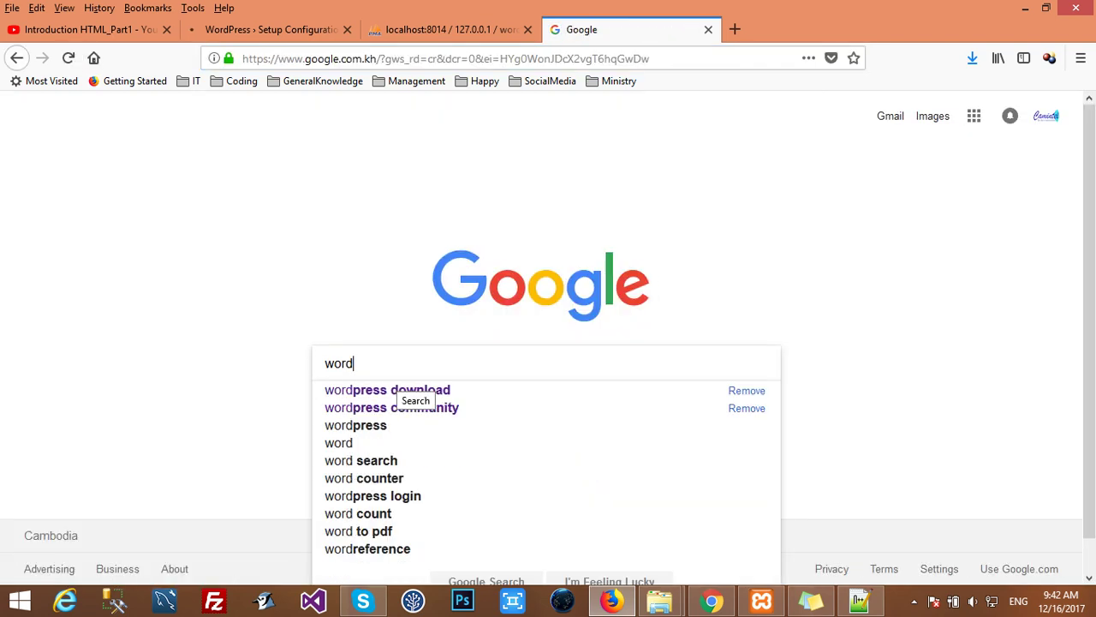
{"action": "key", "text": "Down"}
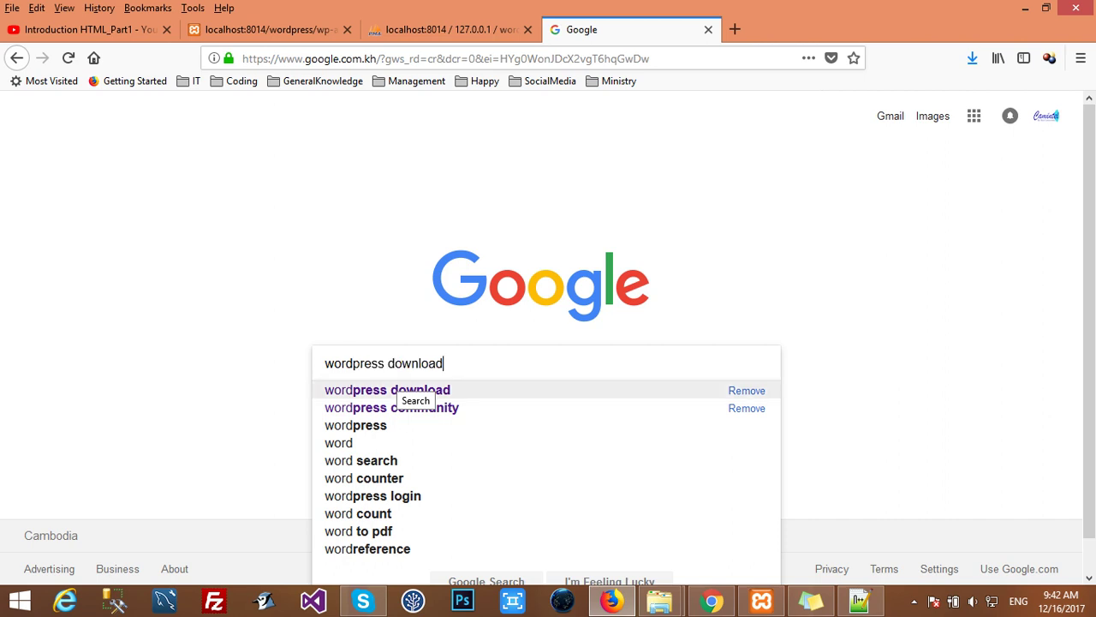
{"action": "key", "text": "Return"}
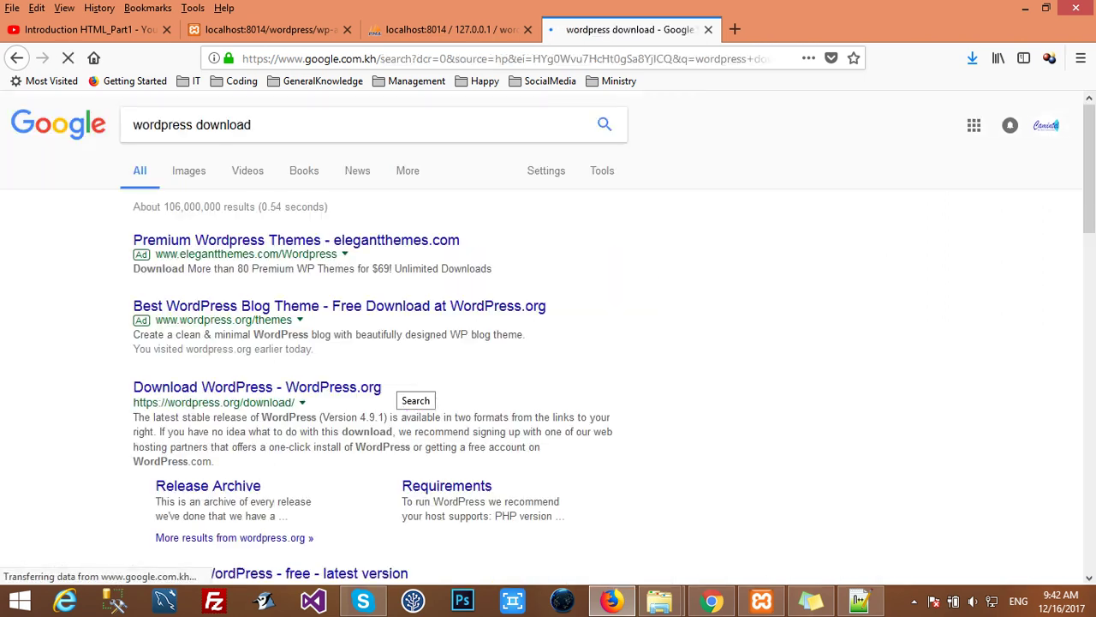
Step: Return to the WordPress setup page, close the Google results, and reload setup-config.php?step=2
{"action": "left_click", "coordinate": [266, 29]}
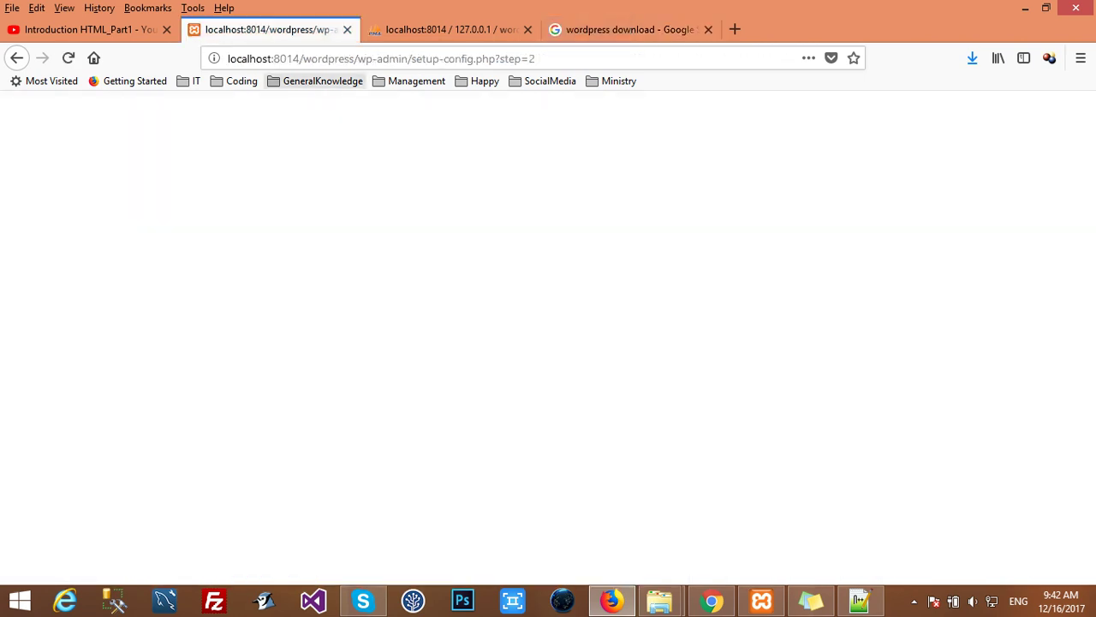
{"action": "left_click", "coordinate": [707, 30]}
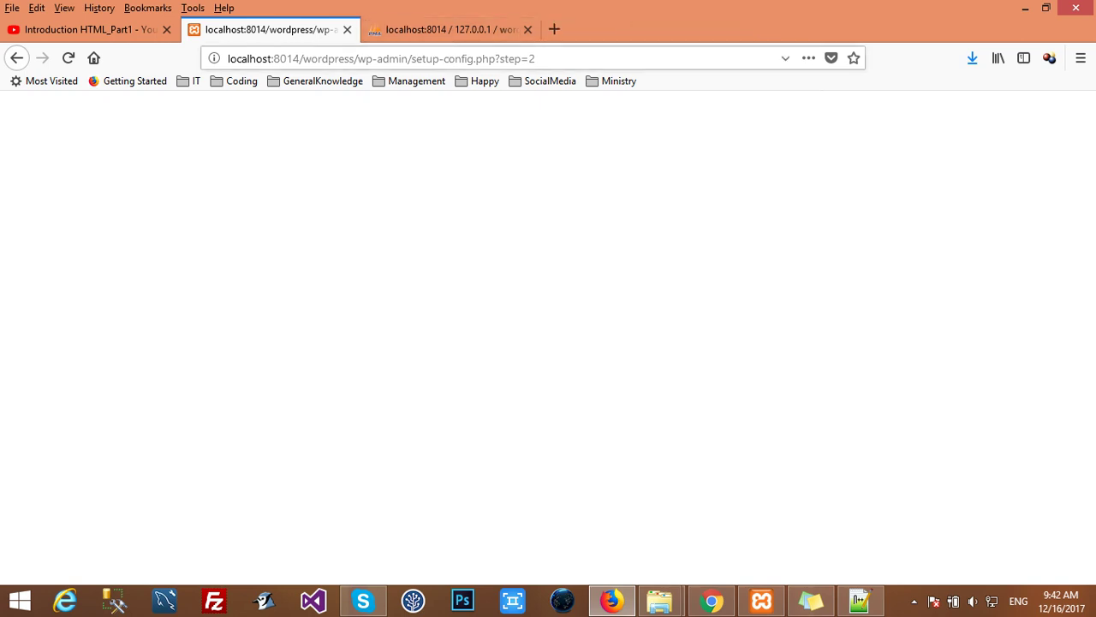
{"action": "left_click", "coordinate": [381, 59]}
{"action": "key", "text": "Return"}
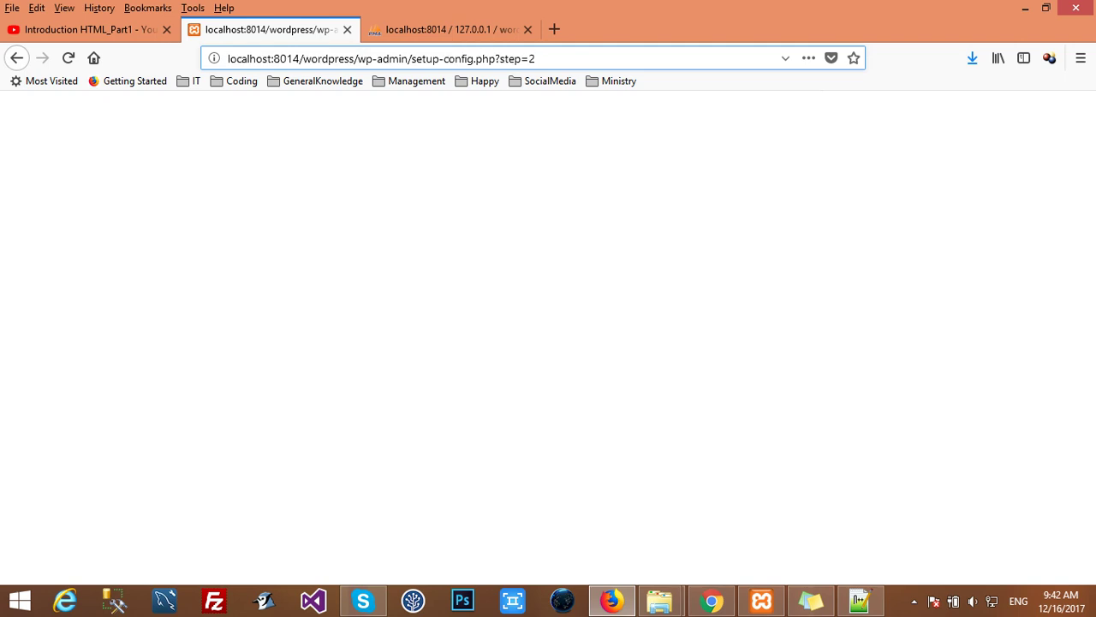
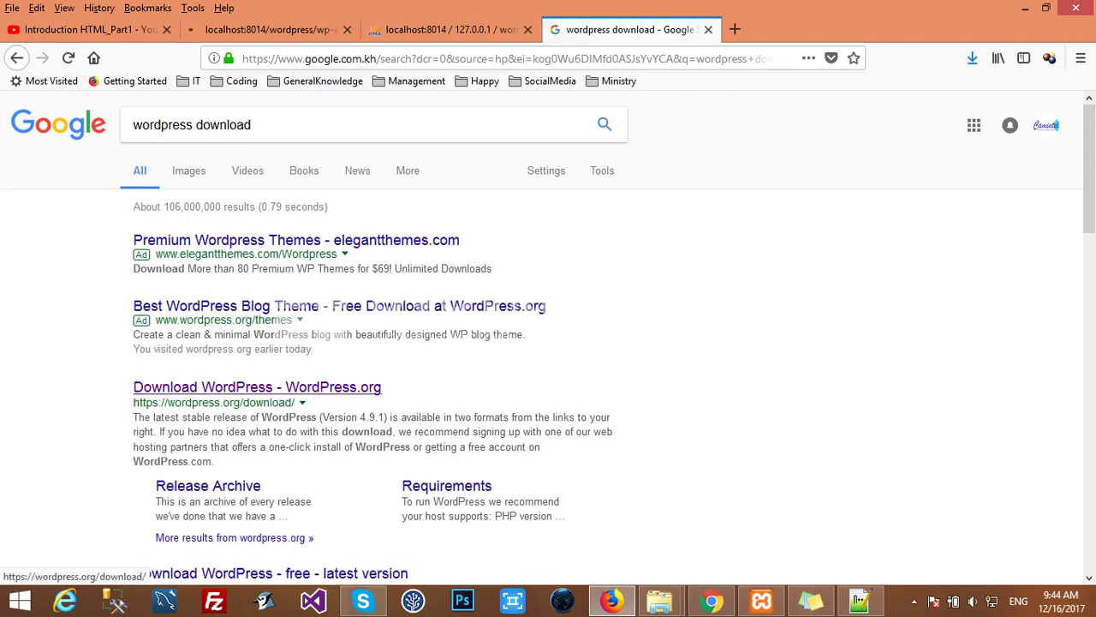
Step: Open the WordPress.org download result in a separate tab, view the page while checking on the setup page, and close it
{"action": "right_click", "coordinate": [198, 386]}
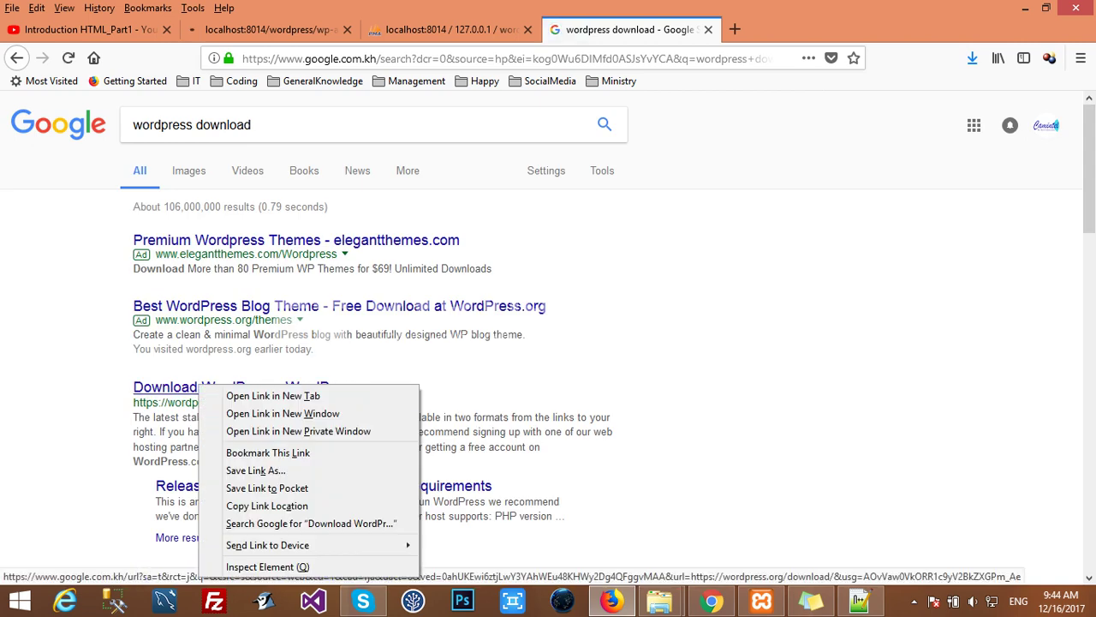
{"action": "left_click", "coordinate": [257, 395]}
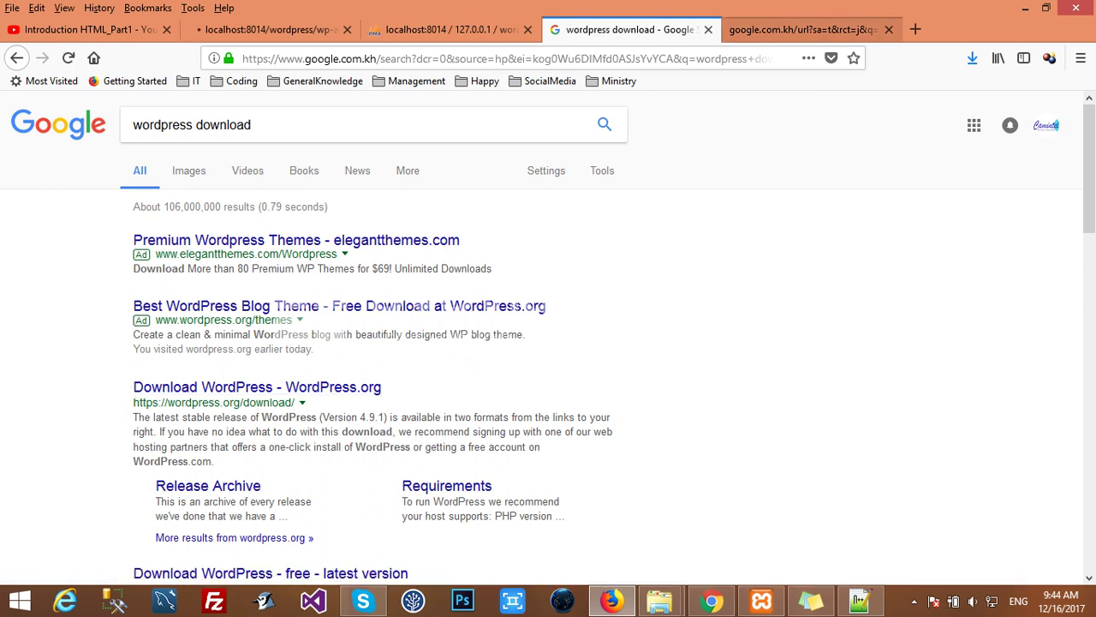
{"action": "key", "text": "ctrl+Tab"}
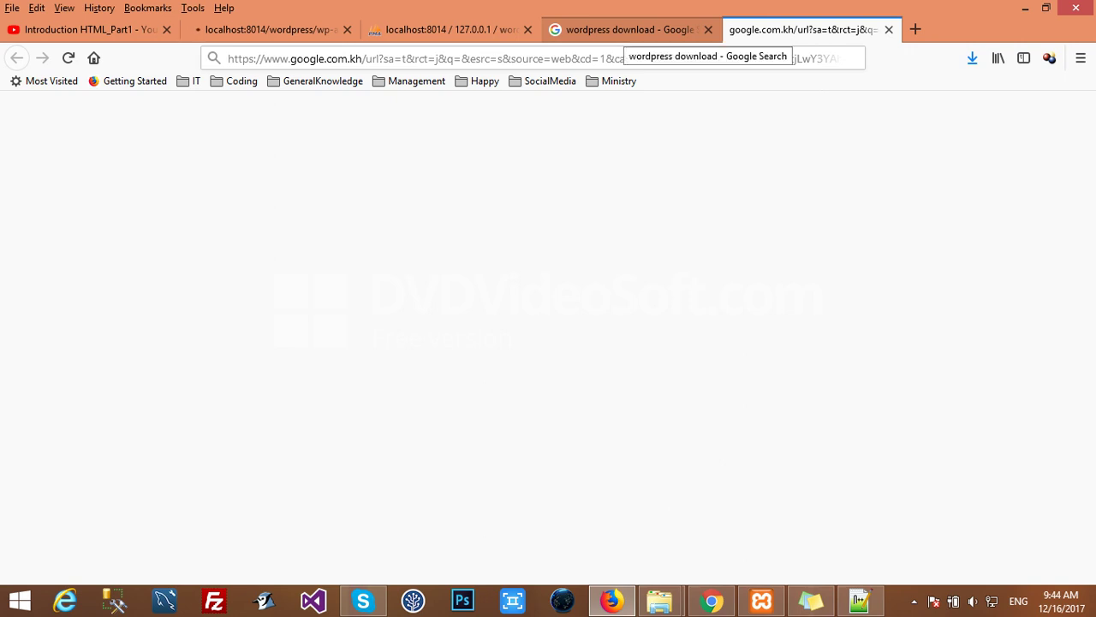
{"action": "left_click", "coordinate": [627, 31]}
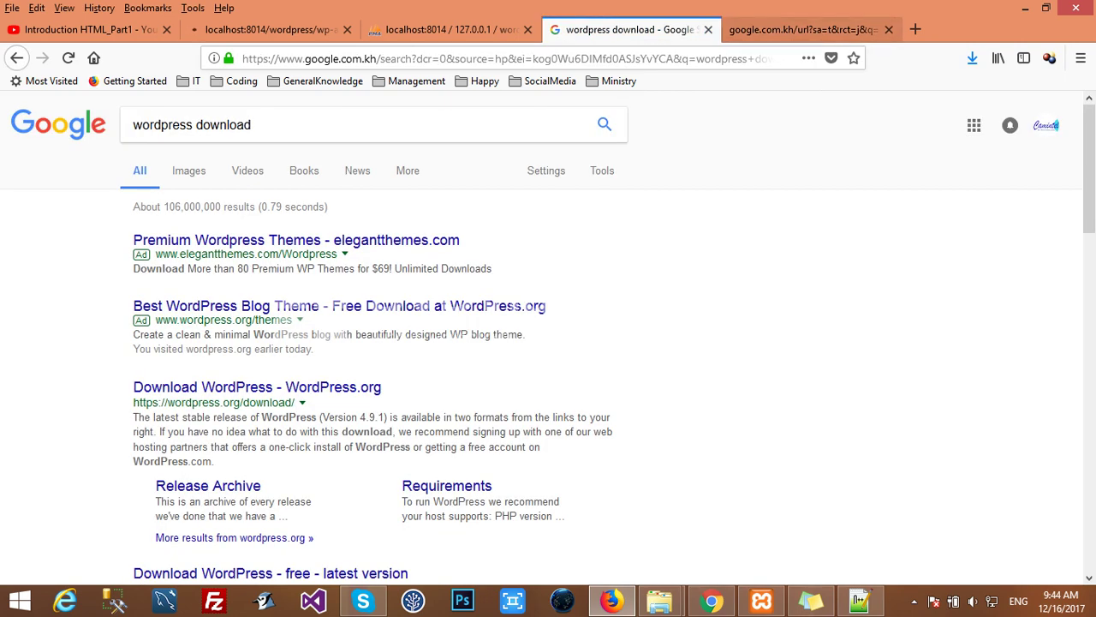
{"action": "left_click", "coordinate": [805, 30]}
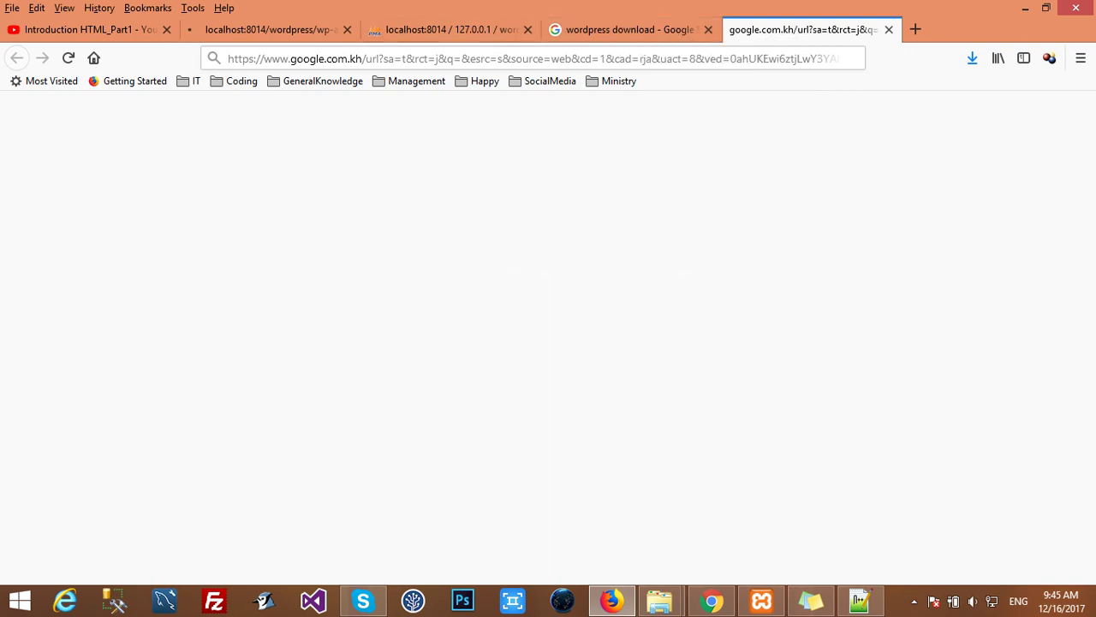
{"action": "left_click", "coordinate": [266, 29]}
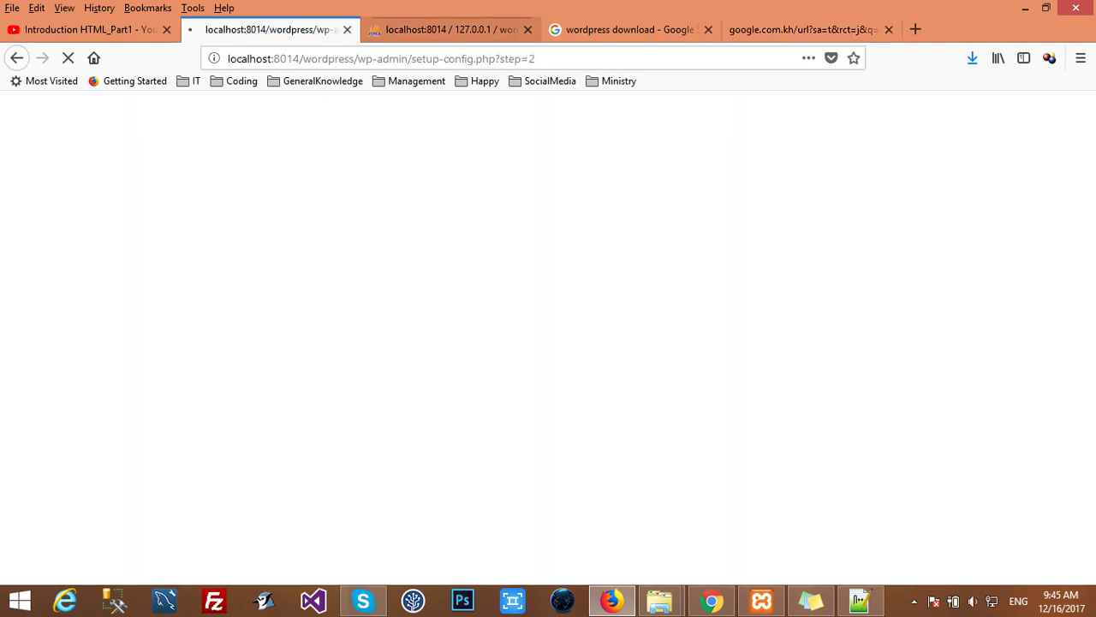
{"action": "left_click", "coordinate": [802, 29]}
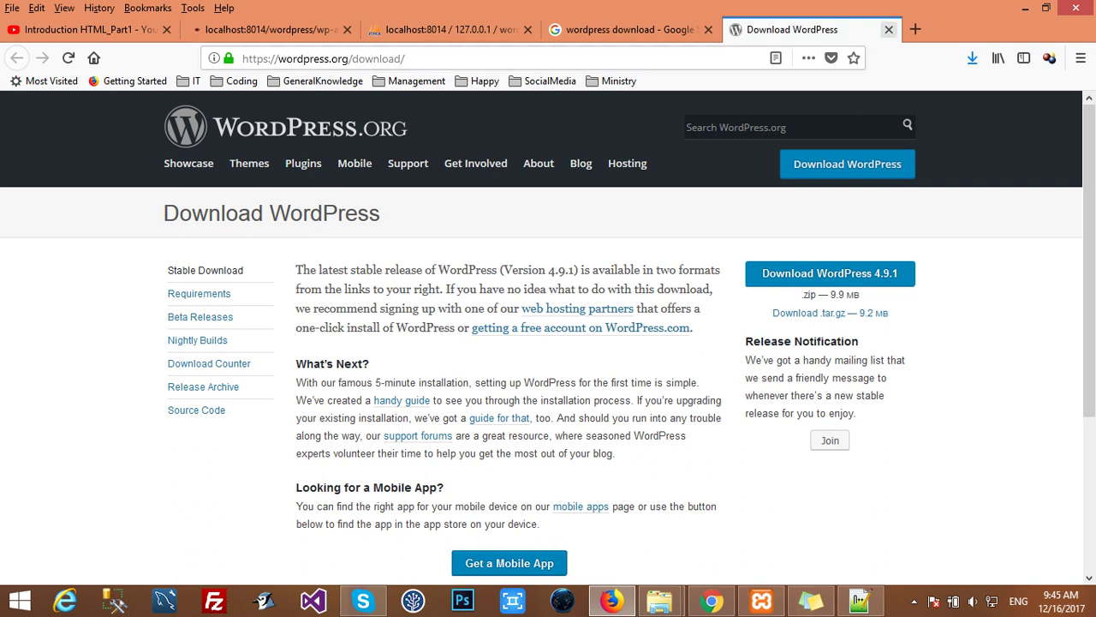
{"action": "left_click", "coordinate": [889, 29]}
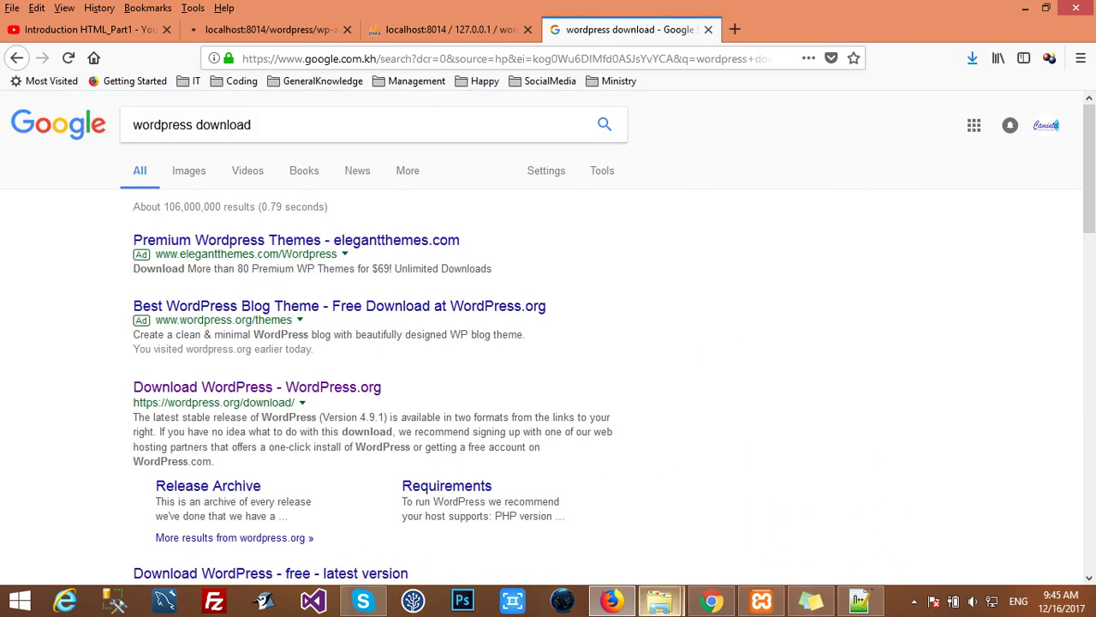
Step: Switch to File Explorer and locate wordpress-4.9.1.zip and the extracted wordpress-4.9.1 folder in Downloads
{"action": "mouse_move", "coordinate": [660, 599]}
{"action": "left_click", "coordinate": [749, 512]}
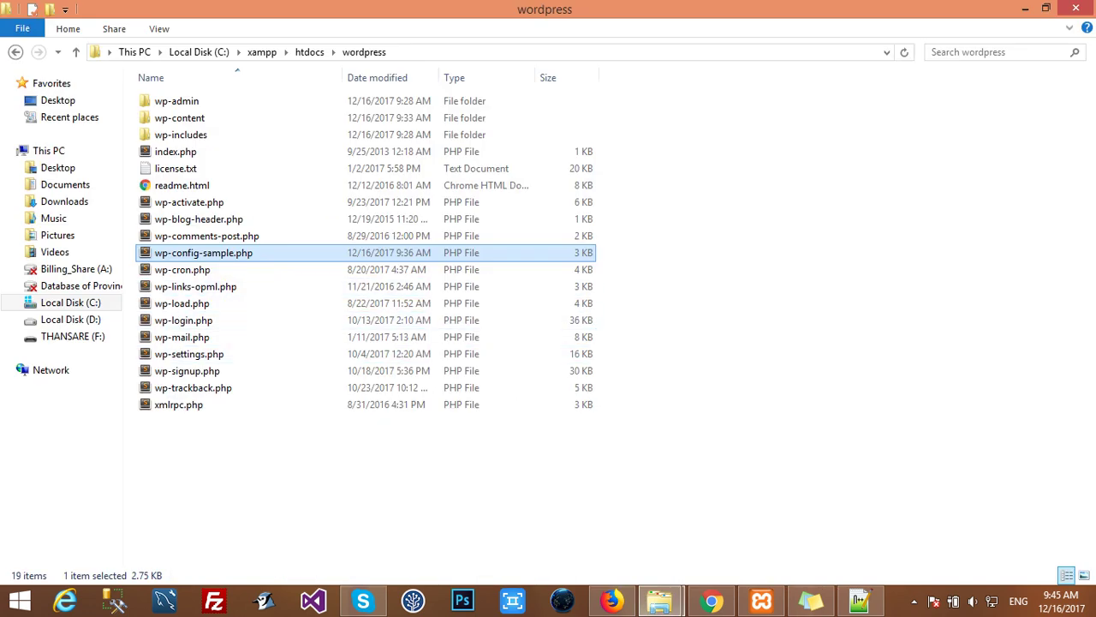
{"action": "left_click", "coordinate": [573, 512]}
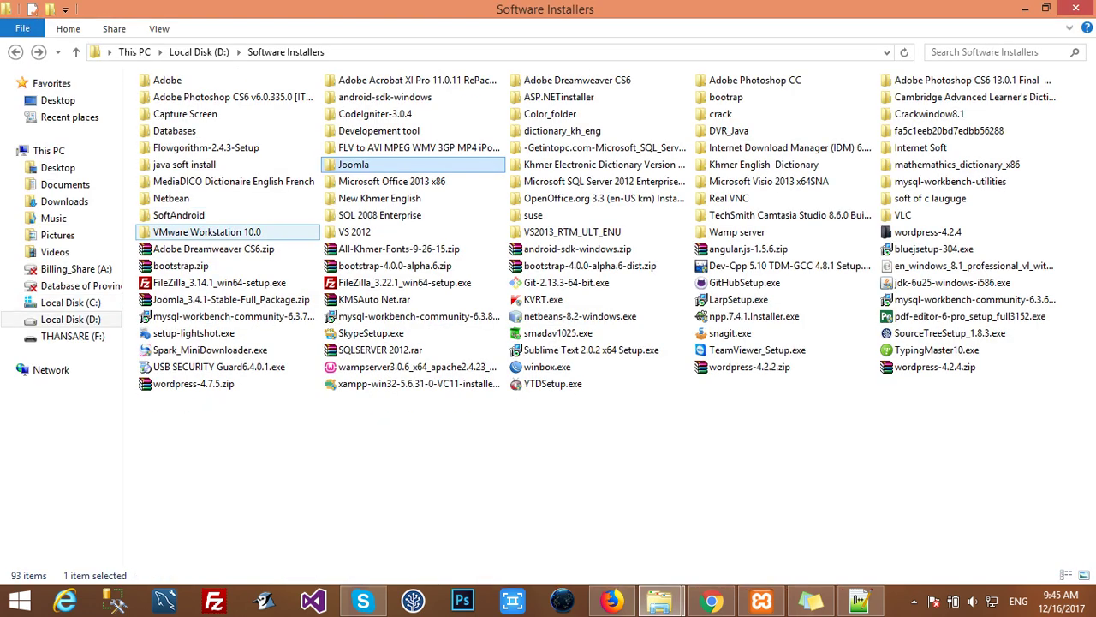
{"action": "left_click", "coordinate": [65, 202]}
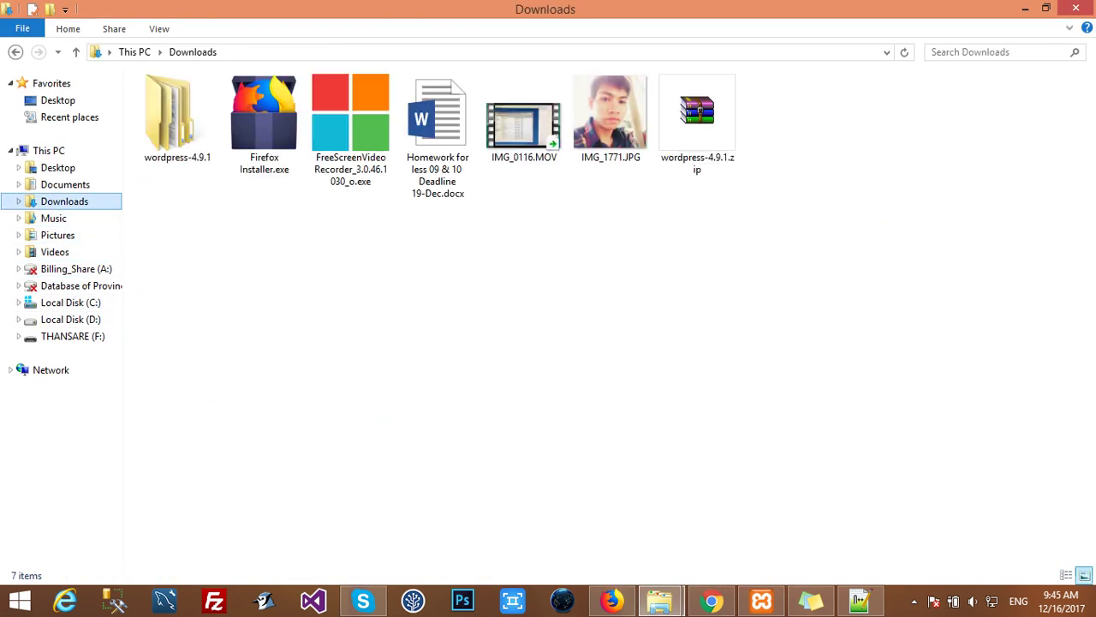
{"action": "left_click", "coordinate": [697, 120]}
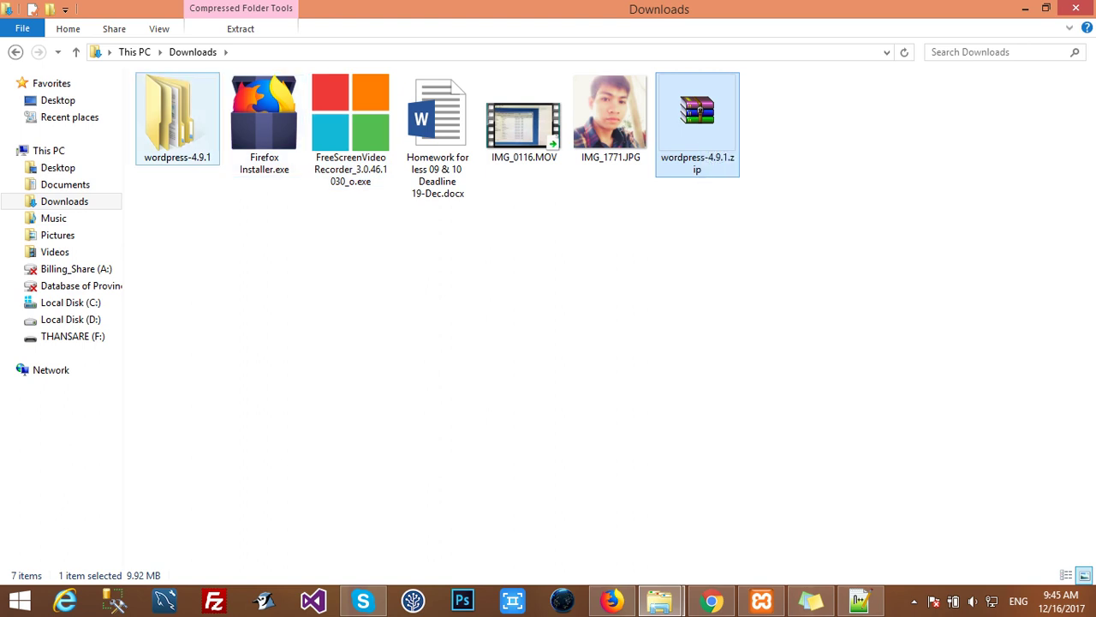
{"action": "left_click", "coordinate": [177, 120]}
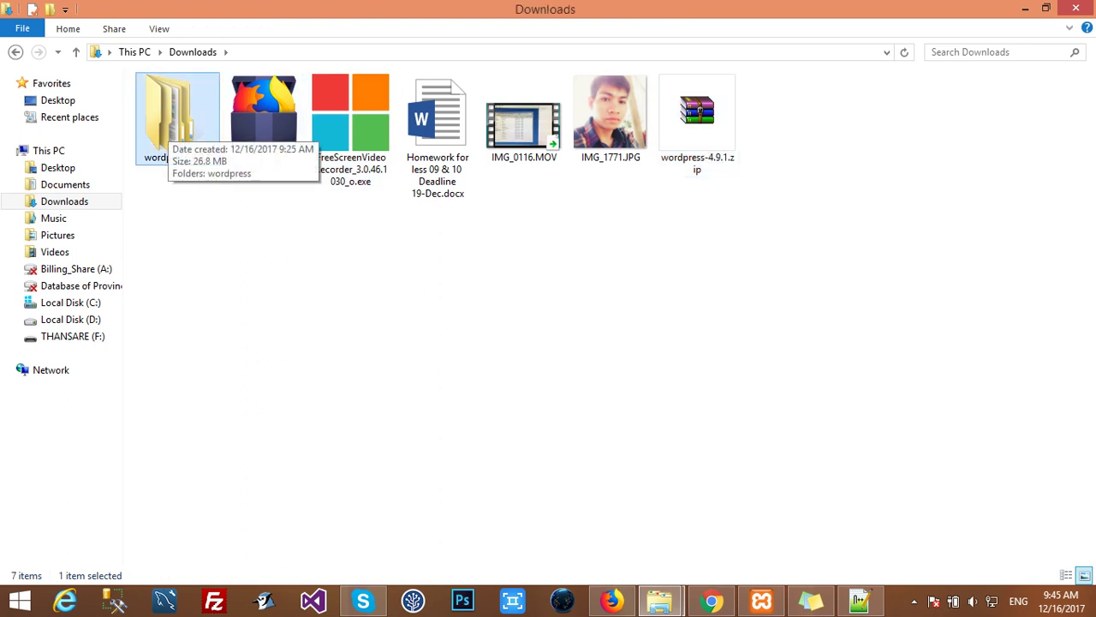
Step: Locate wp-config-sample.php in C:\xampp\htdocs\wordpress and minimize File Explorer to return to the browser
{"action": "left_click", "coordinate": [68, 303]}
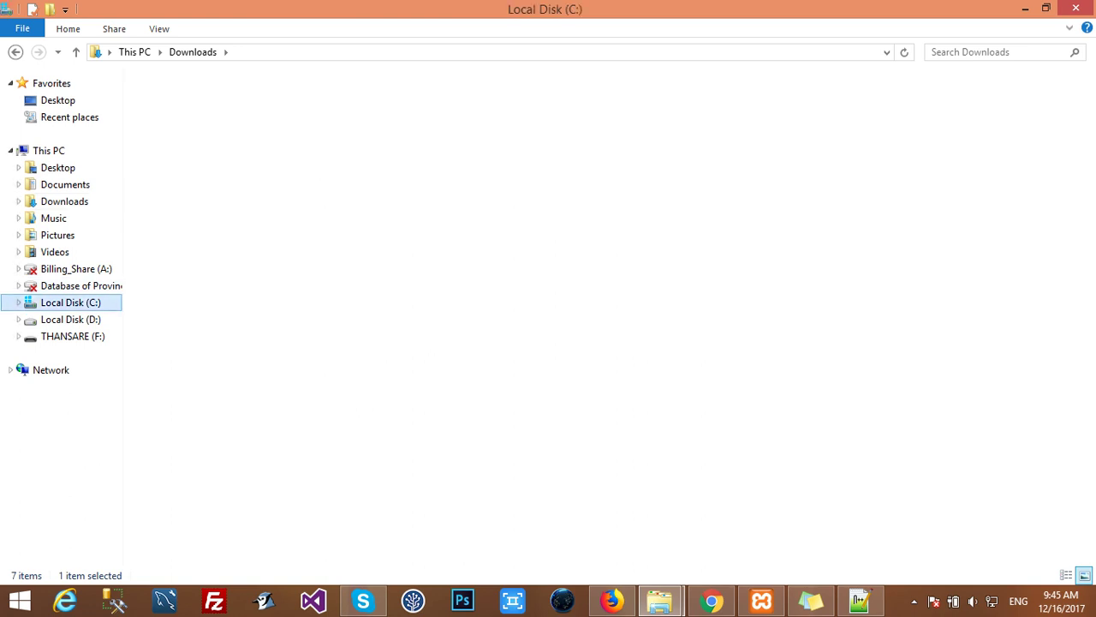
{"action": "double_click", "coordinate": [169, 454]}
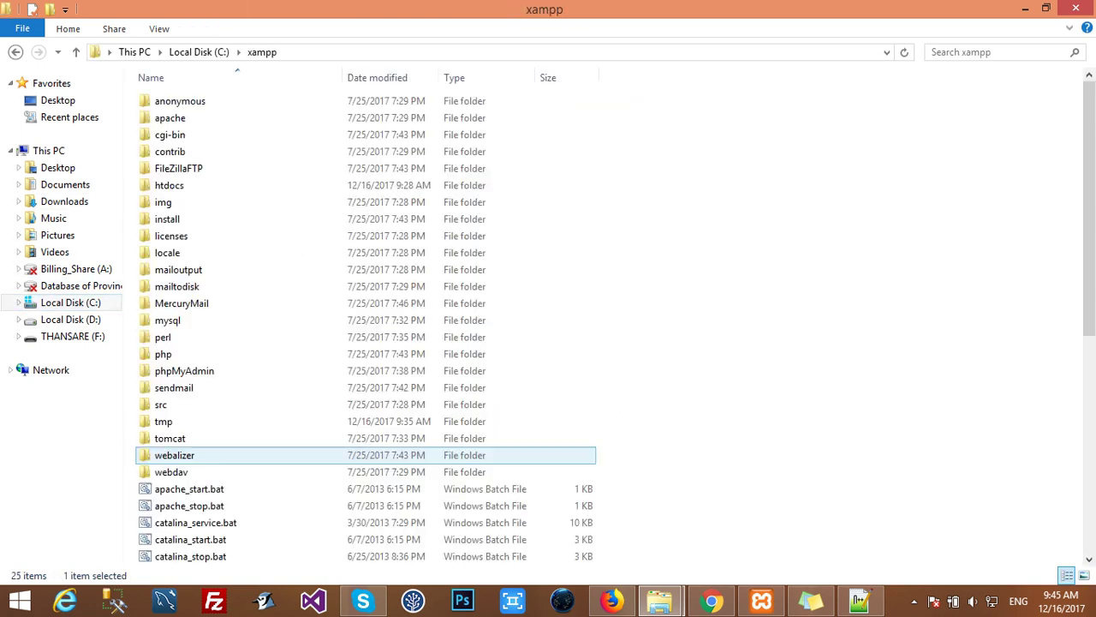
{"action": "double_click", "coordinate": [169, 185]}
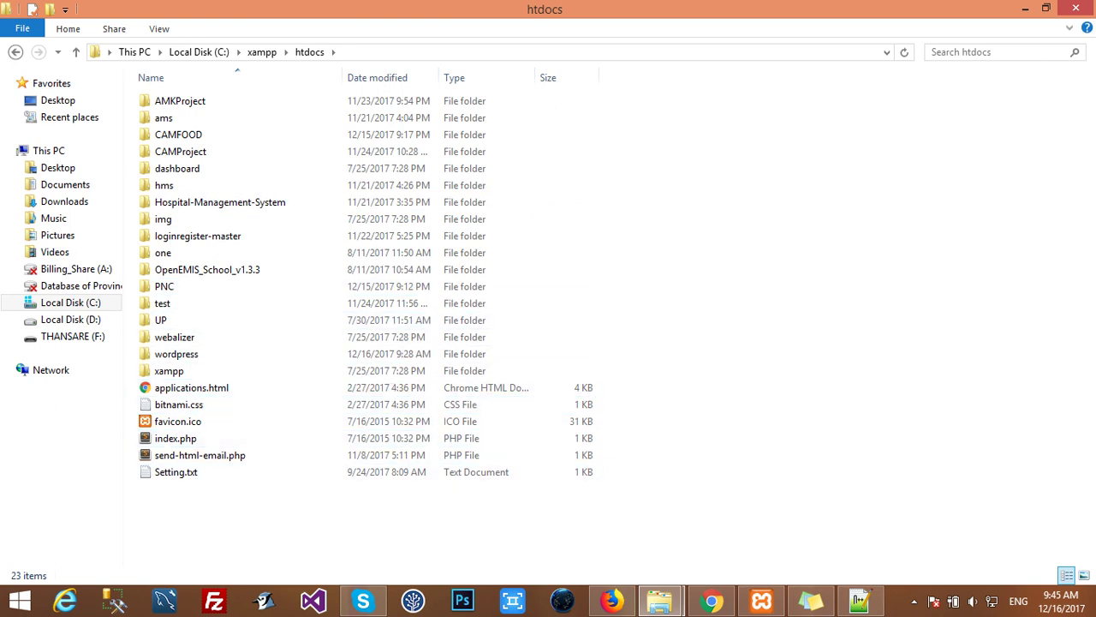
{"action": "double_click", "coordinate": [175, 354]}
{"action": "left_click", "coordinate": [203, 253]}
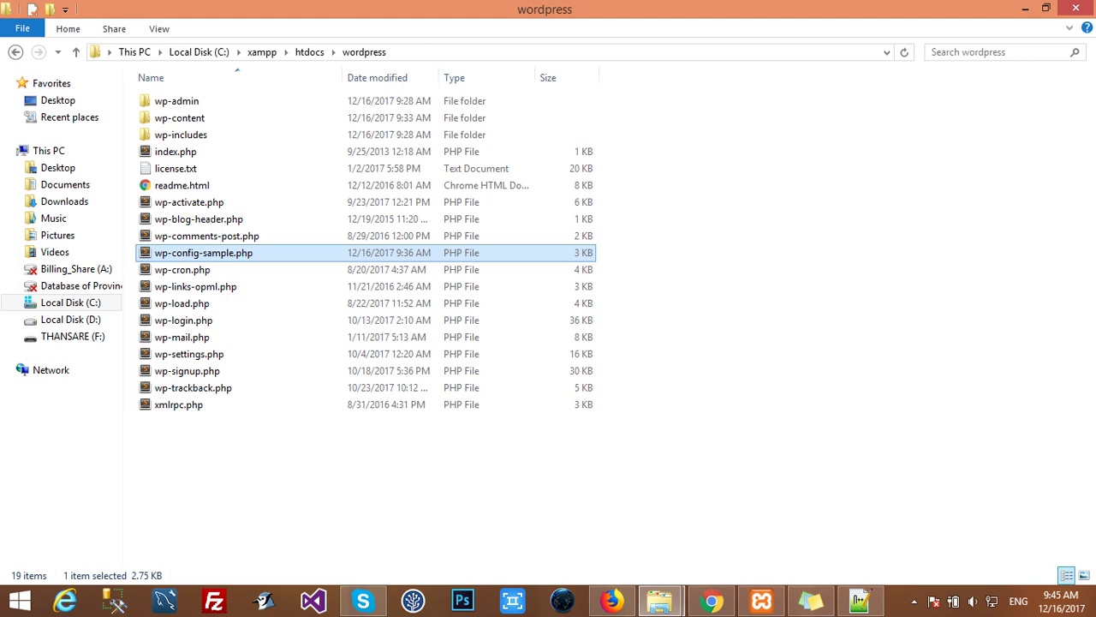
{"action": "left_click", "coordinate": [1025, 8]}
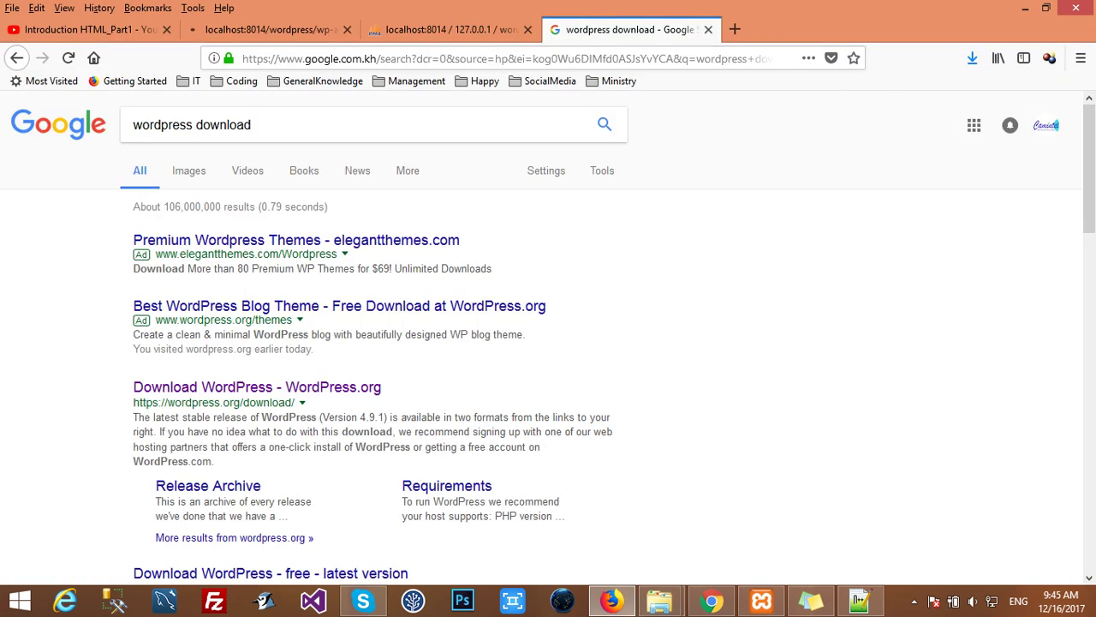
Step: Load localhost:8014/wordpress in the browser tab that holds the phpMyAdmin word_project page
{"action": "left_click", "coordinate": [445, 29]}
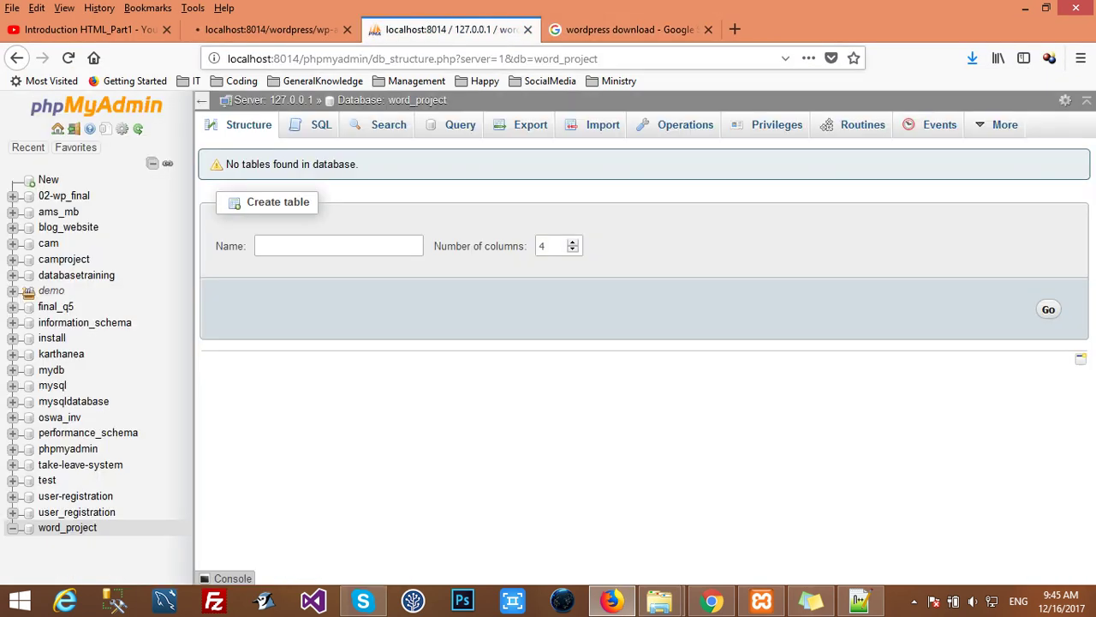
{"action": "left_click", "coordinate": [514, 58]}
{"action": "type", "text": "local"}
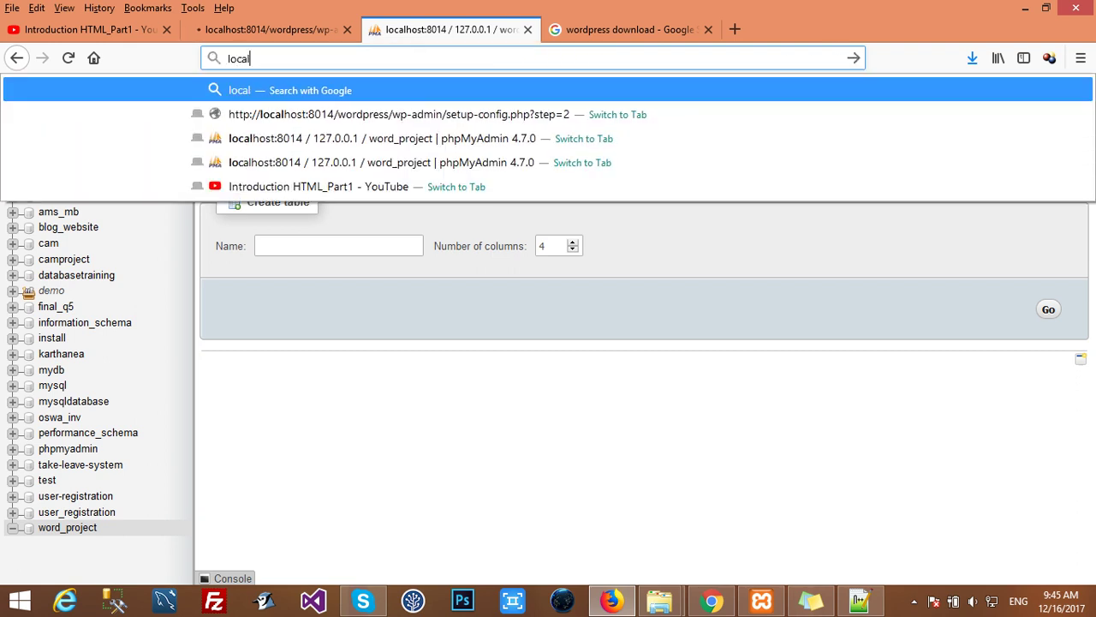
{"action": "type", "text": "host:801"}
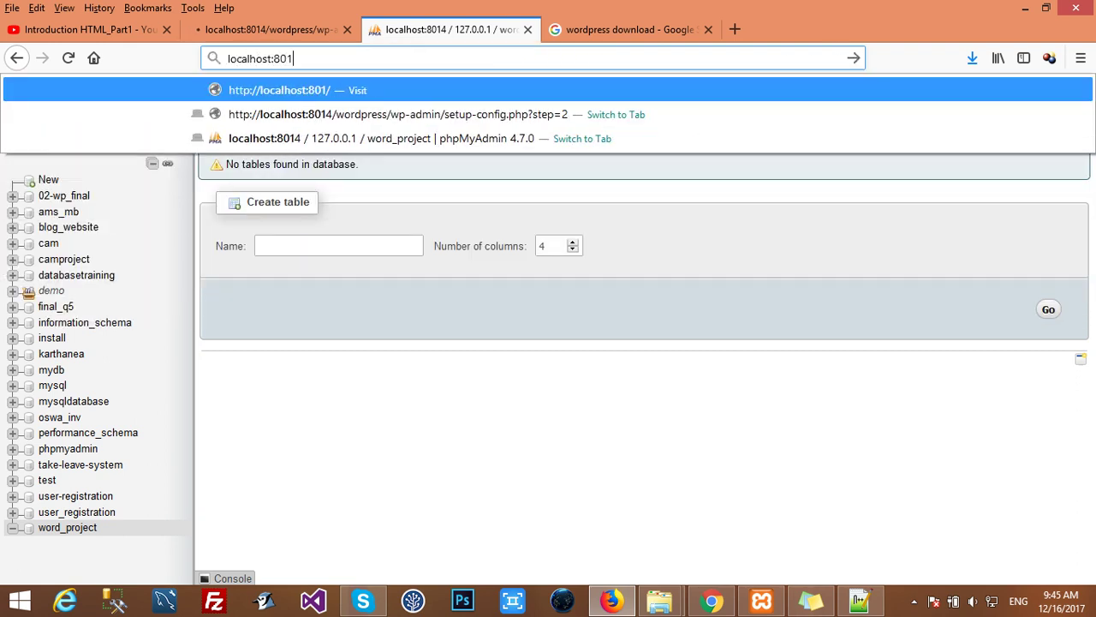
{"action": "type", "text": "4"}
{"action": "type", "text": "/"}
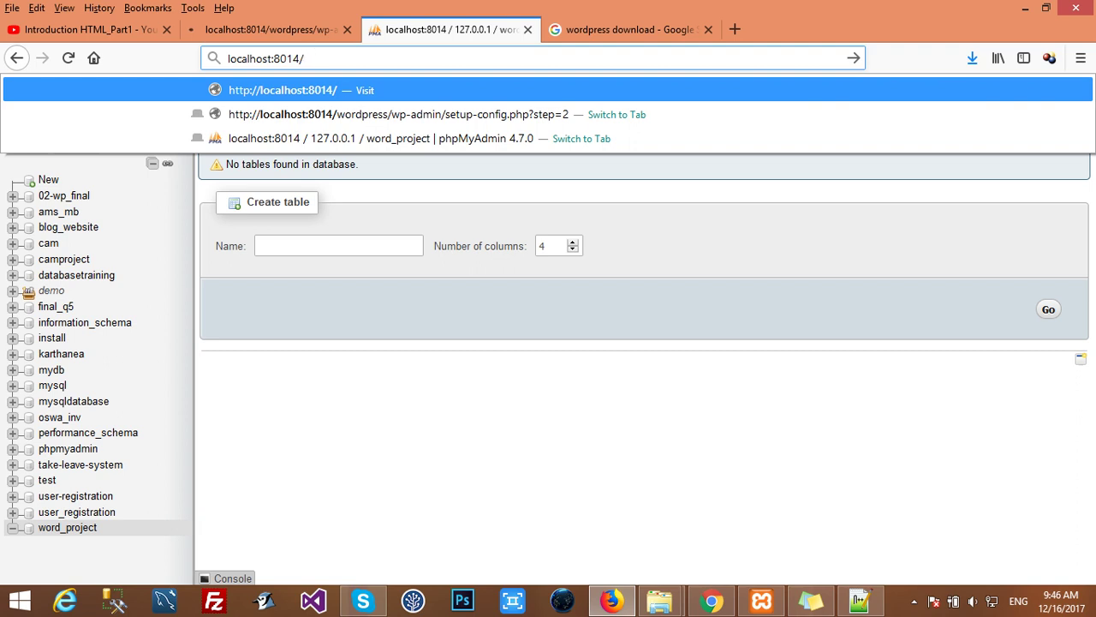
{"action": "type", "text": "wordp"}
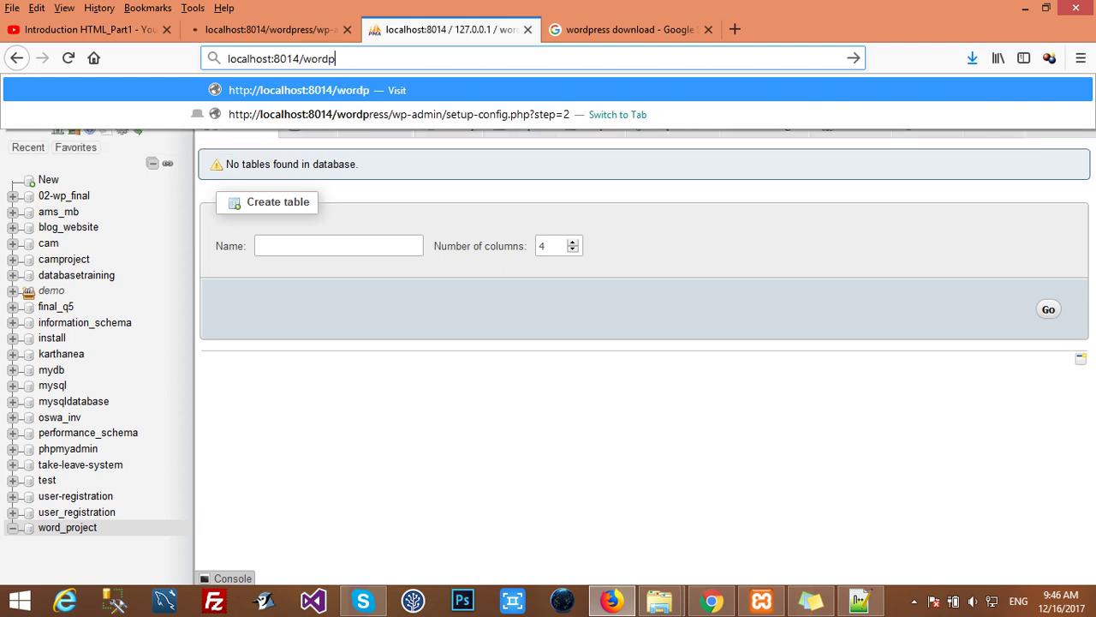
{"action": "type", "text": "ress"}
{"action": "key", "text": "Return"}
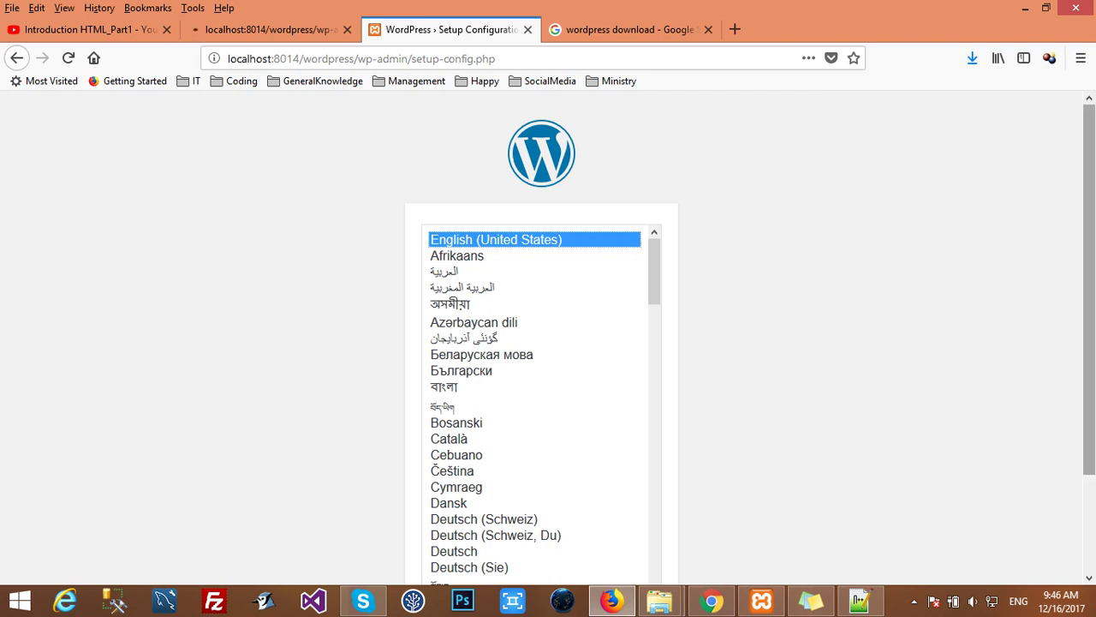
Step: Close the stalled setup-config.php?step=2 tab and proceed with English (United States) to the database connection form
{"action": "scroll", "coordinate": [1090, 291], "scroll_direction": "down", "scroll_amount": 2}
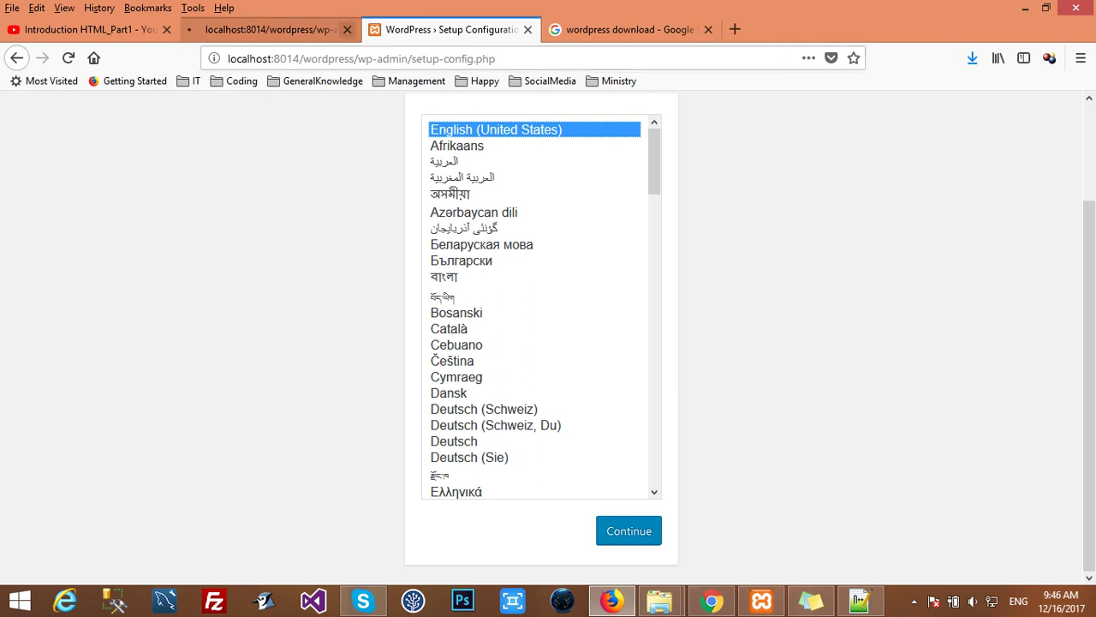
{"action": "left_click", "coordinate": [270, 30]}
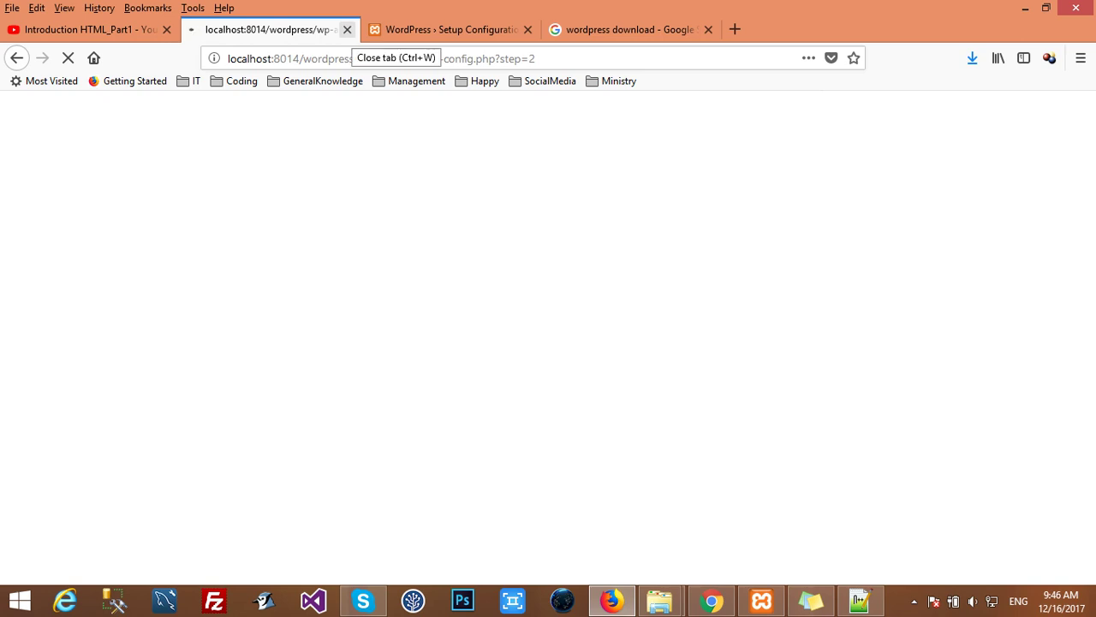
{"action": "left_click", "coordinate": [347, 29]}
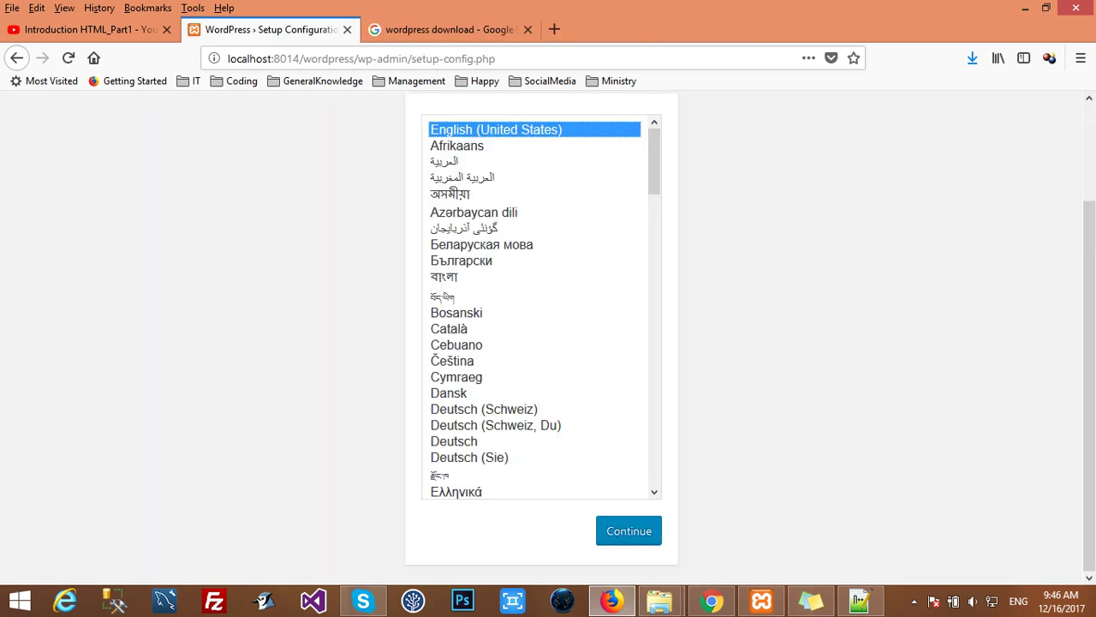
{"action": "key", "text": "Return"}
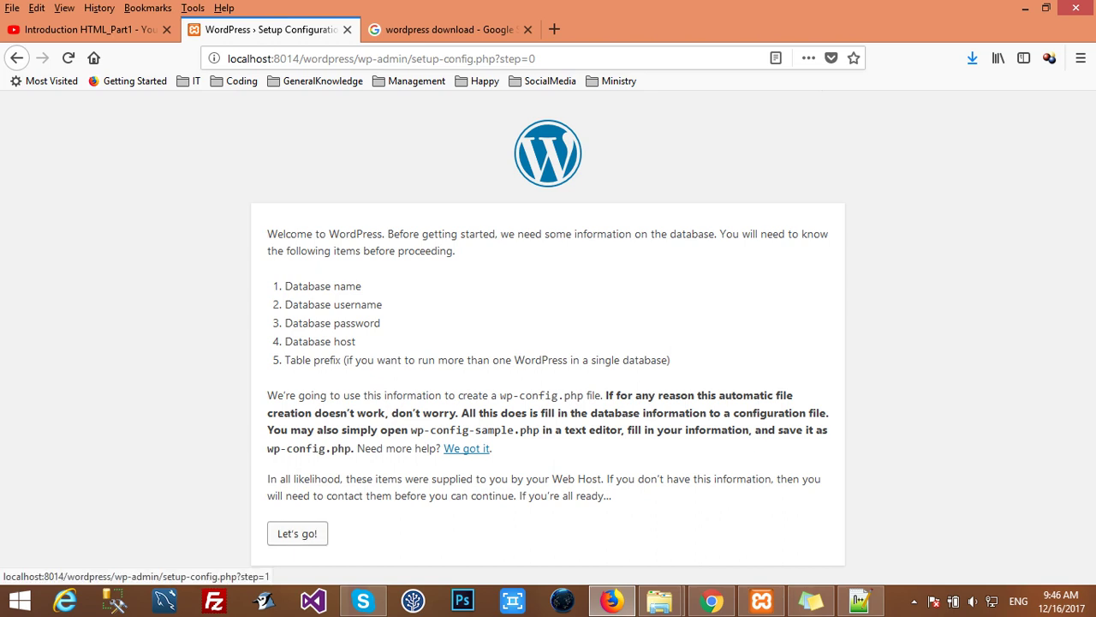
{"action": "left_click", "coordinate": [298, 533]}
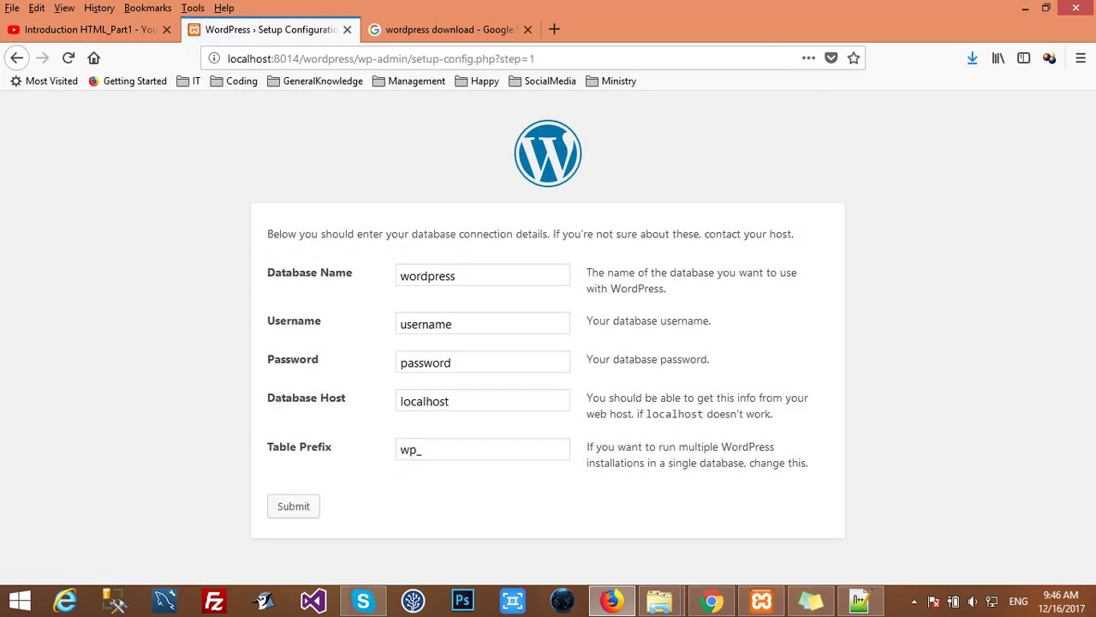
Step: Set the database name to word_project in the WordPress connection details
{"action": "left_click_drag", "start_coordinate": [456, 275], "coordinate": [399, 276]}
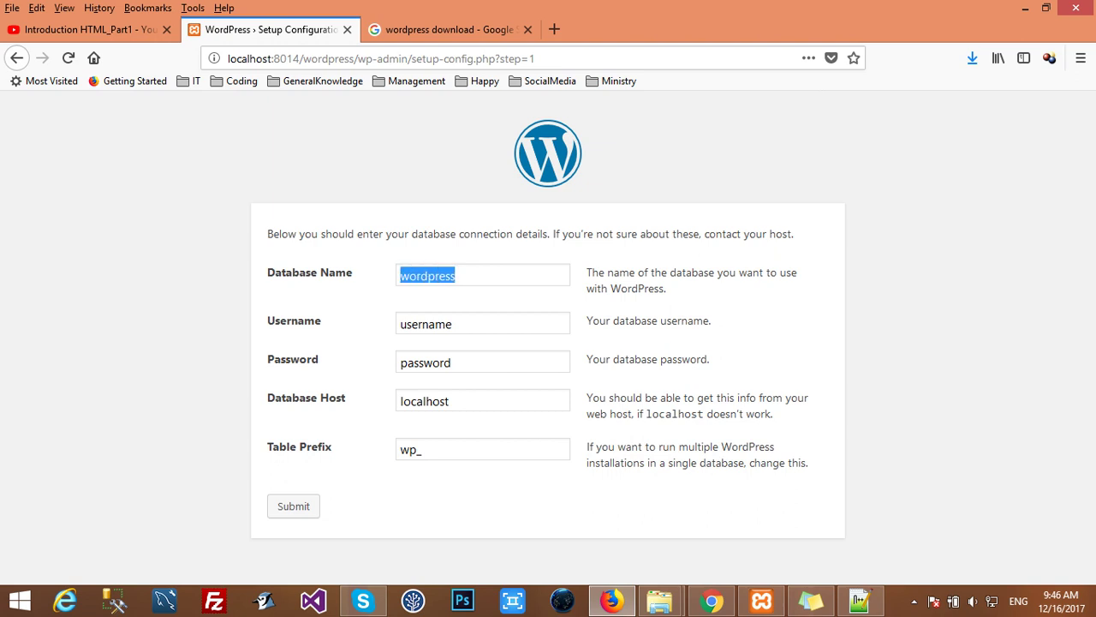
{"action": "type", "text": "word_project"}
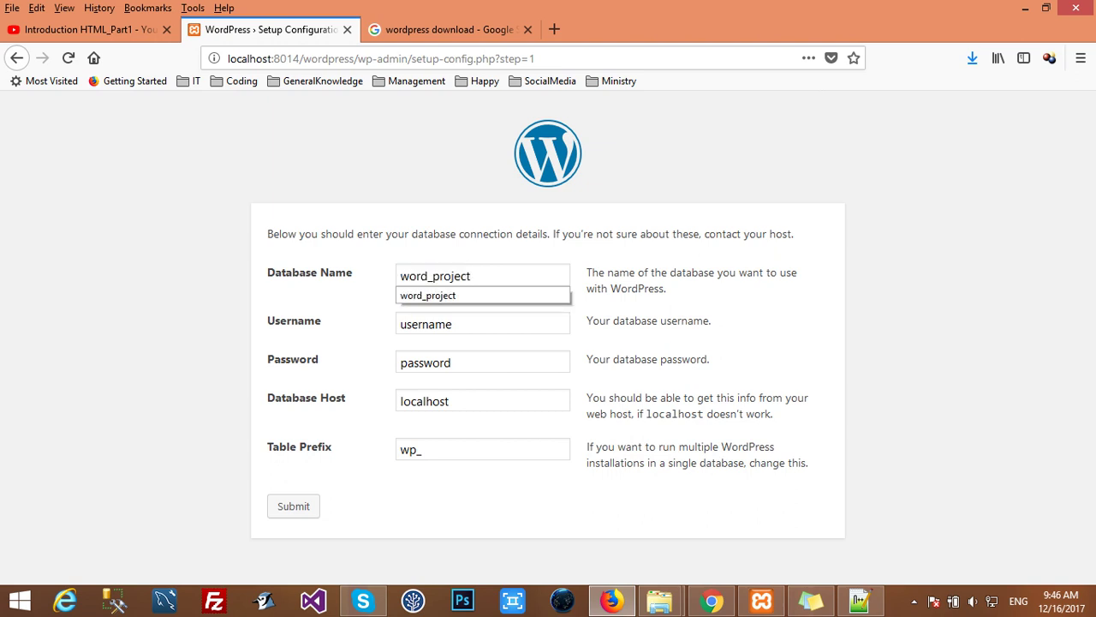
{"action": "key", "text": "Escape"}
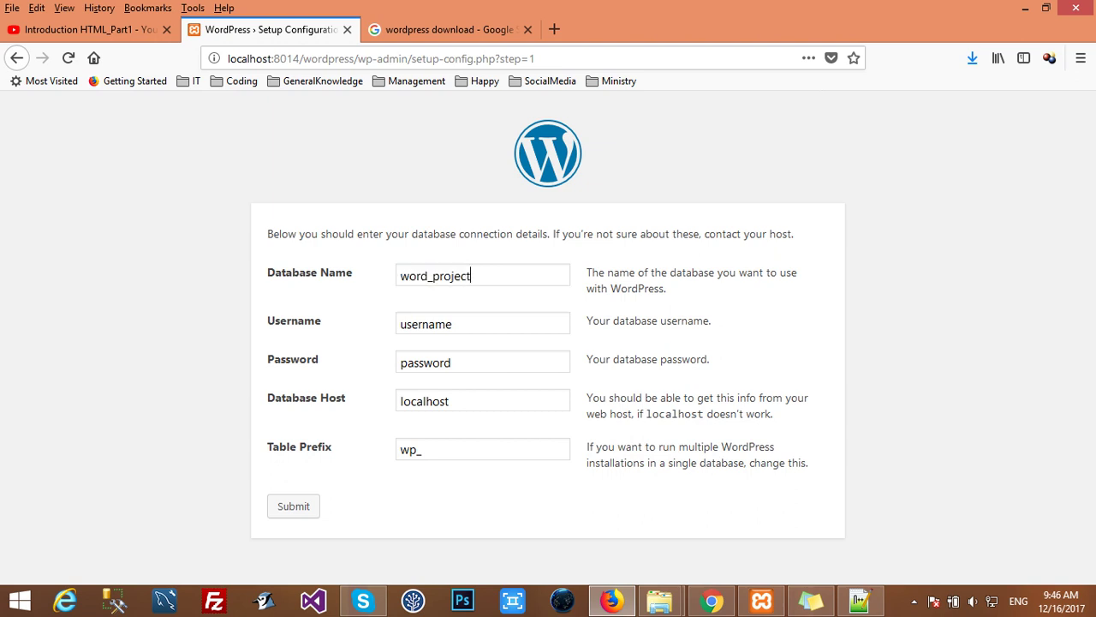
Step: Clear the placeholder text from the database username and password fields, leaving both empty
{"action": "left_click", "coordinate": [452, 324]}
{"action": "key", "text": "BackSpace"}
{"action": "key", "text": "BackSpace"}
{"action": "key", "text": "BackSpace"}
{"action": "key", "text": "BackSpace"}
{"action": "key", "text": "BackSpace"}
{"action": "key", "text": "BackSpace"}
{"action": "key", "text": "BackSpace"}
{"action": "key", "text": "BackSpace"}
{"action": "left_click", "coordinate": [451, 362]}
{"action": "key", "text": "BackSpace"}
{"action": "key", "text": "BackSpace"}
{"action": "key", "text": "BackSpace"}
{"action": "key", "text": "BackSpace"}
{"action": "key", "text": "BackSpace"}
{"action": "key", "text": "BackSpace"}
{"action": "key", "text": "BackSpace"}
{"action": "key", "text": "BackSpace"}
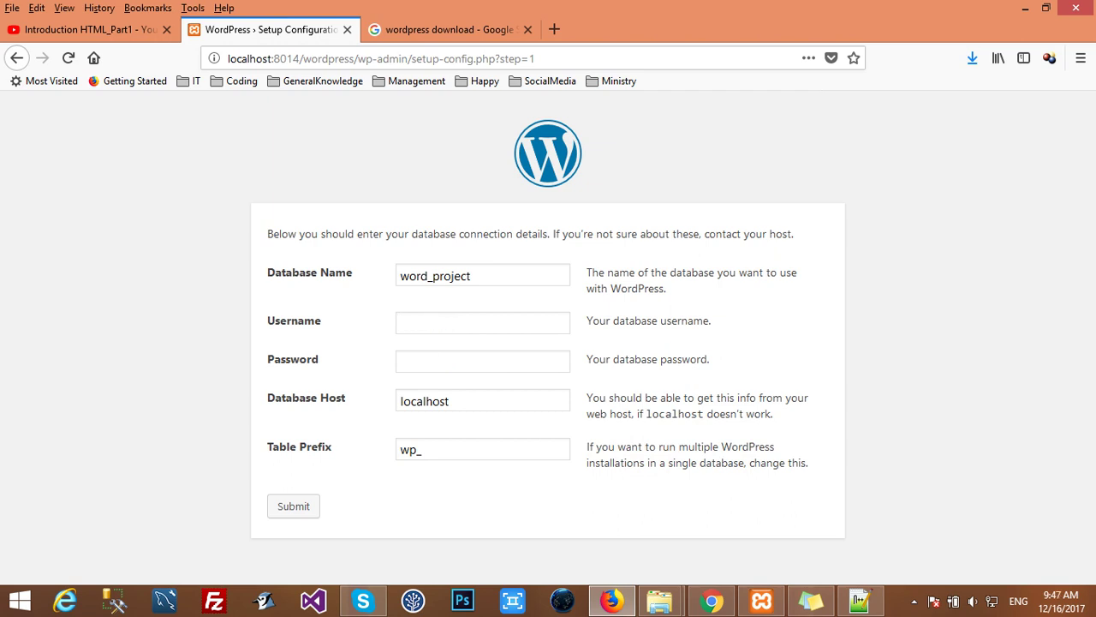
Step: Set the database host to localhost:8014 and submit the connection details with the table prefix wp_
{"action": "left_click", "coordinate": [449, 400]}
{"action": "type", "text": ":8014"}
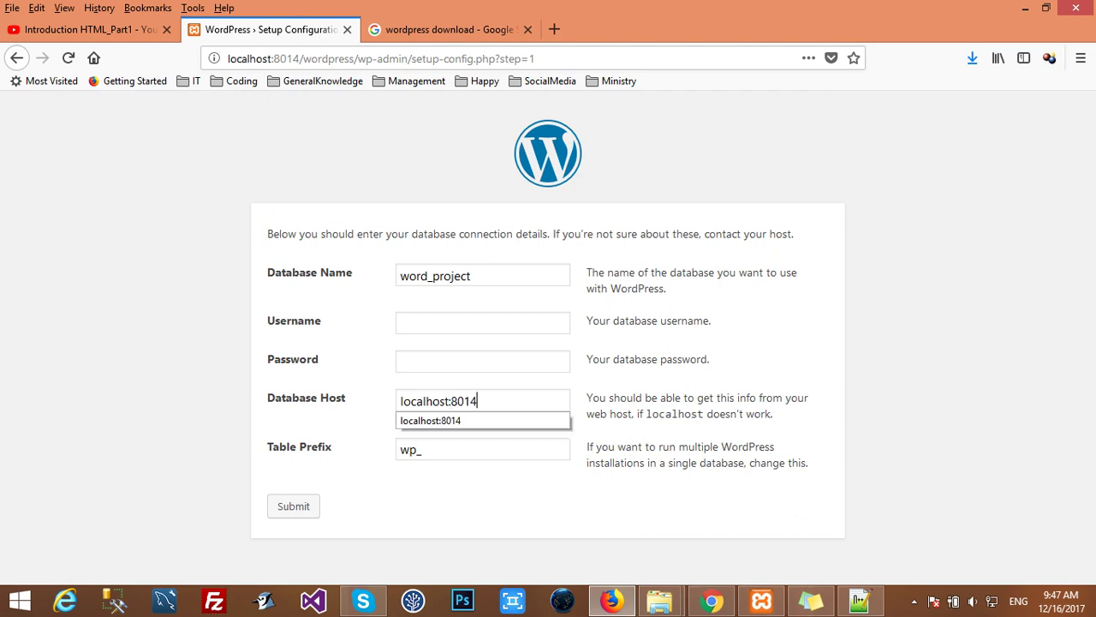
{"action": "left_click", "coordinate": [422, 450]}
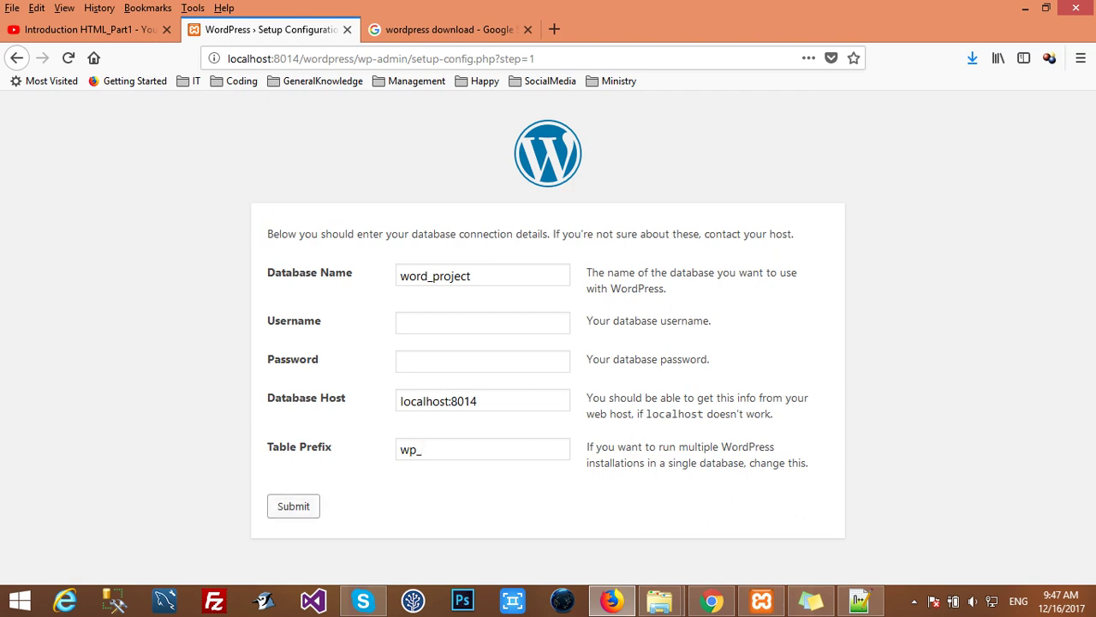
{"action": "left_click", "coordinate": [293, 505]}
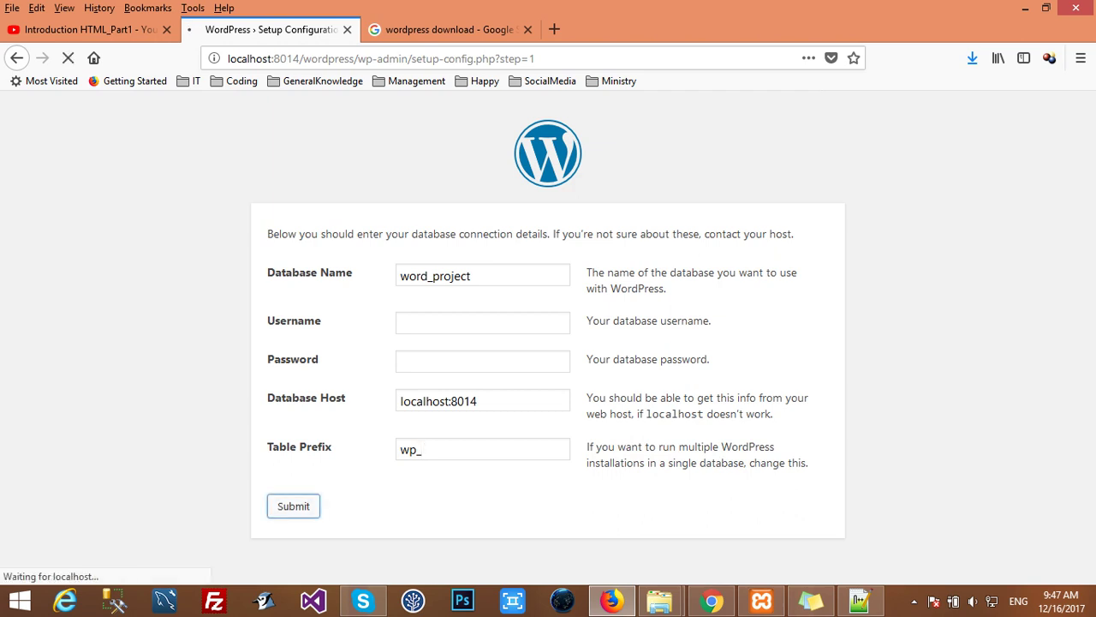